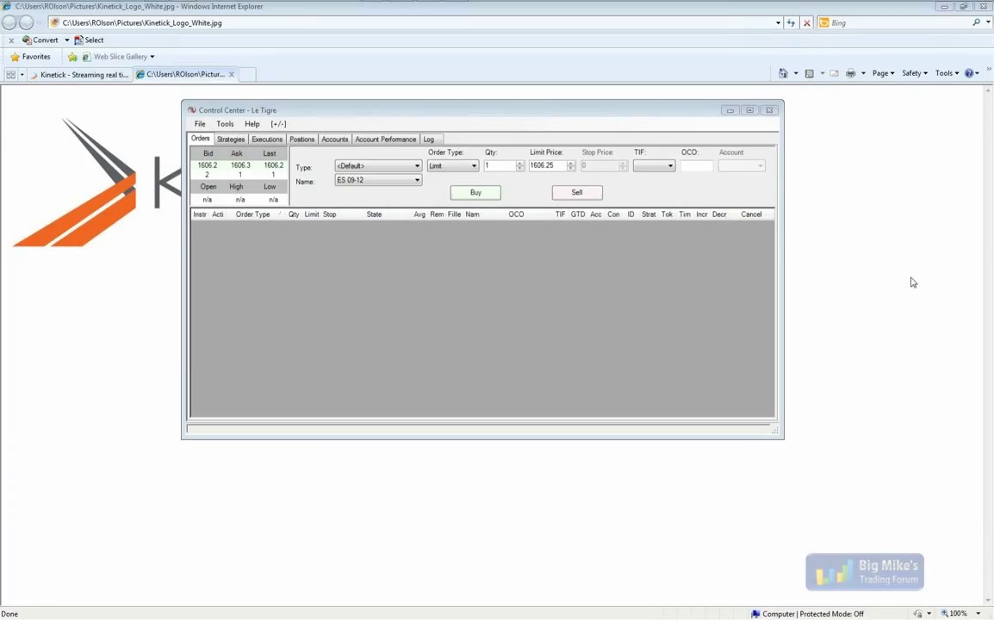
Step: Connect the Control Center to the Kinetick data feed
click(463, 125)
click(284, 104)
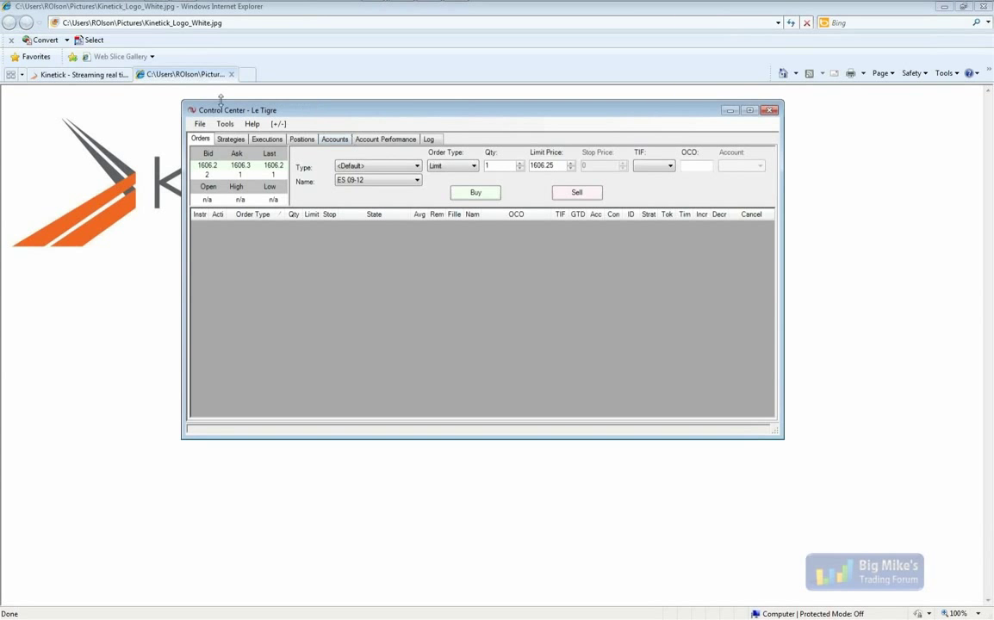
click(201, 124)
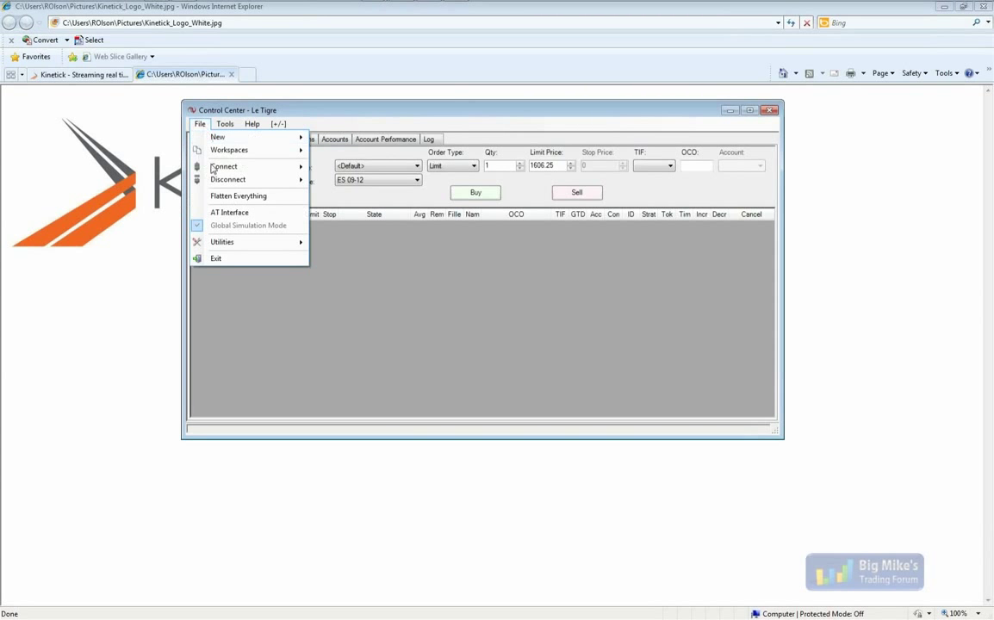
mouse_move(215, 169)
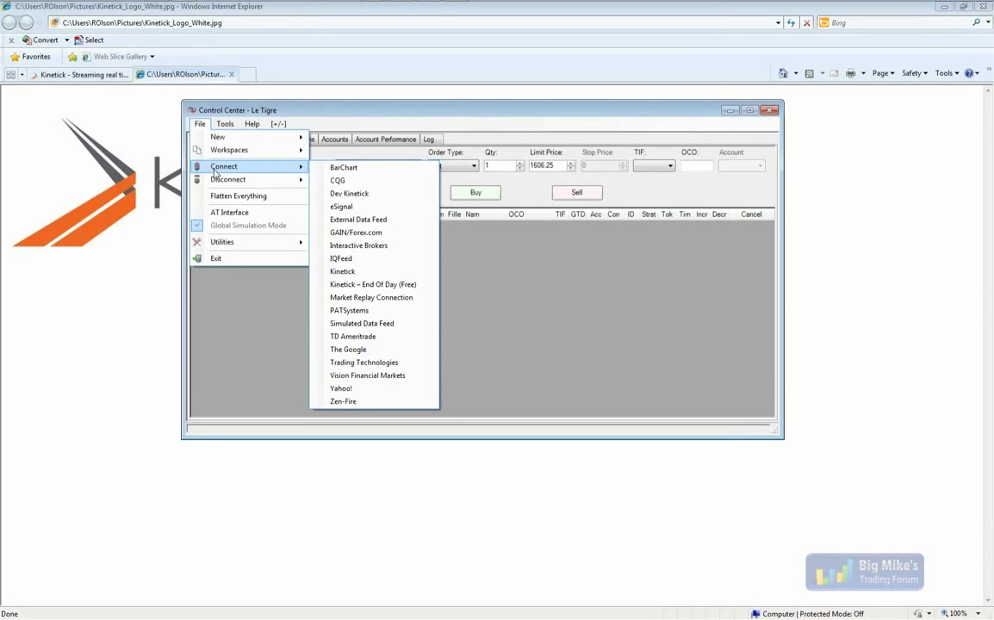
click(347, 287)
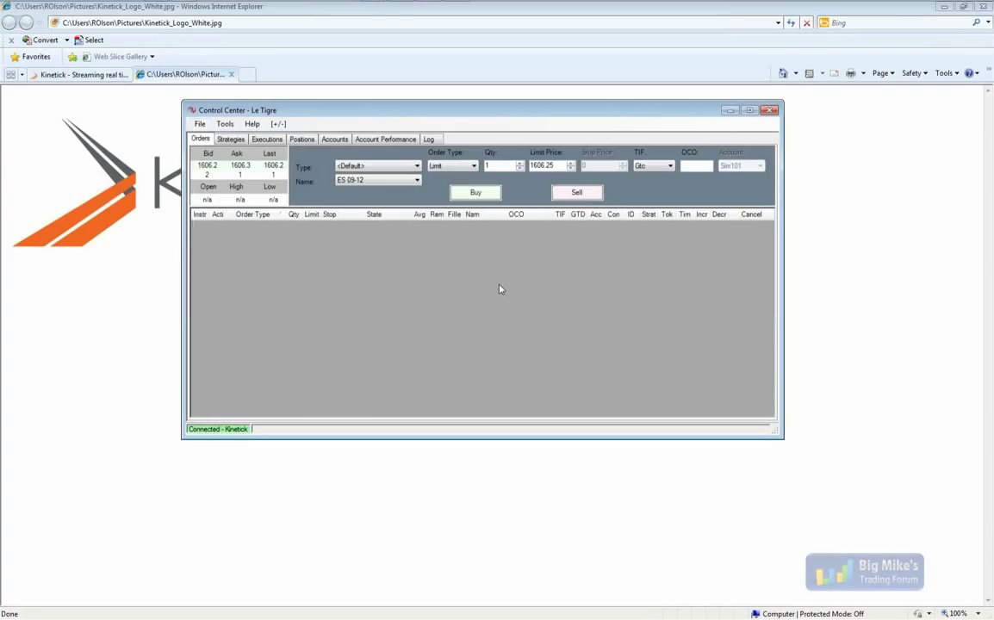
Step: Start a new chart and add ES 09-12 from the Default instrument list as its data series
mouse_move(538, 3)
click(198, 126)
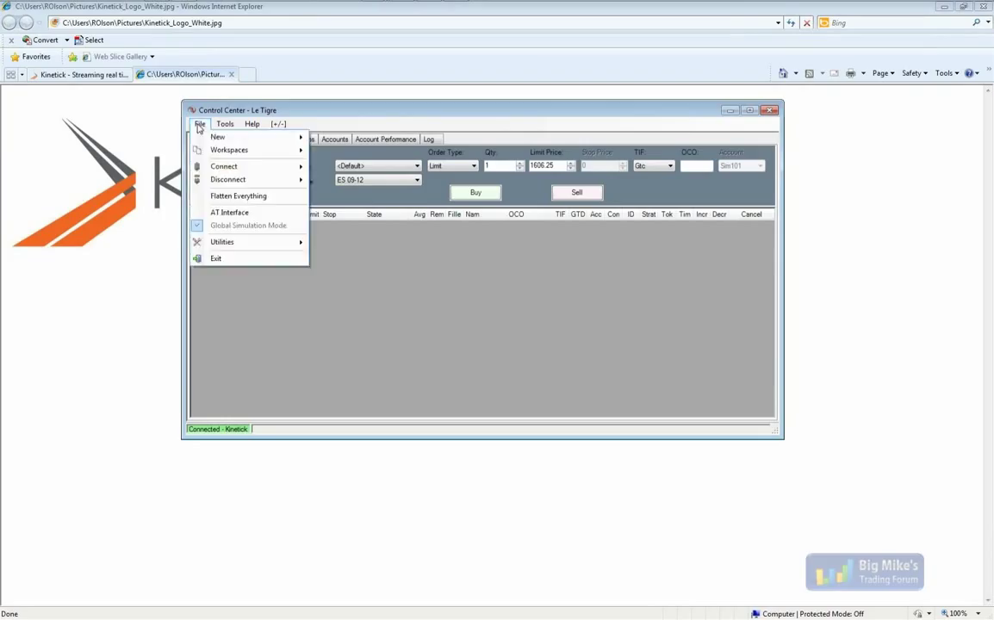
mouse_move(208, 138)
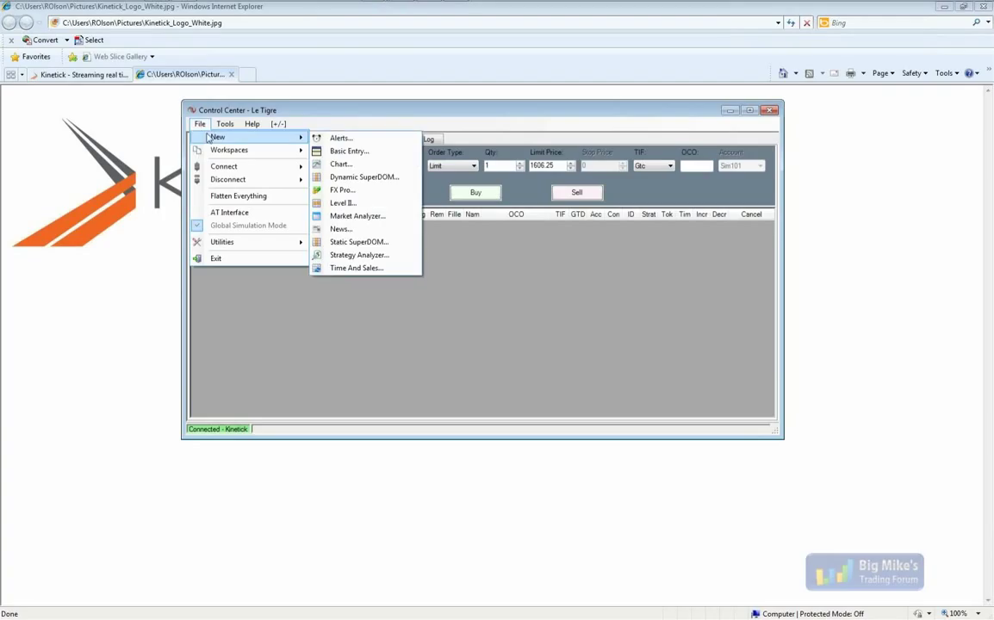
click(351, 165)
drag(373, 97, 373, 118)
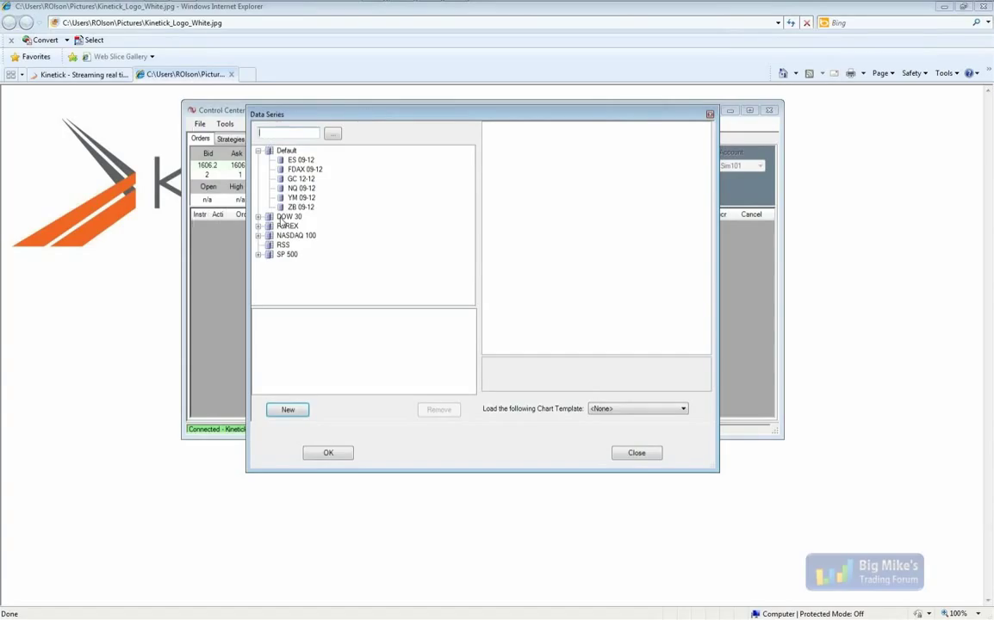
click(300, 159)
click(287, 409)
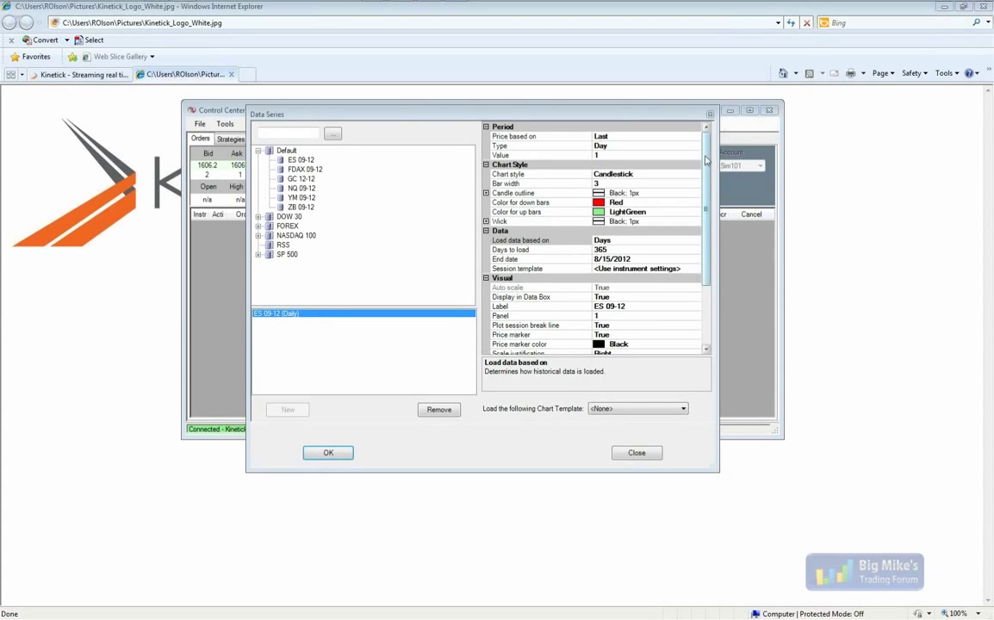
Step: Set the period type of the ES 09-12 data series to Day
scroll(706, 160, down, 1)
scroll(704, 146, up, 1)
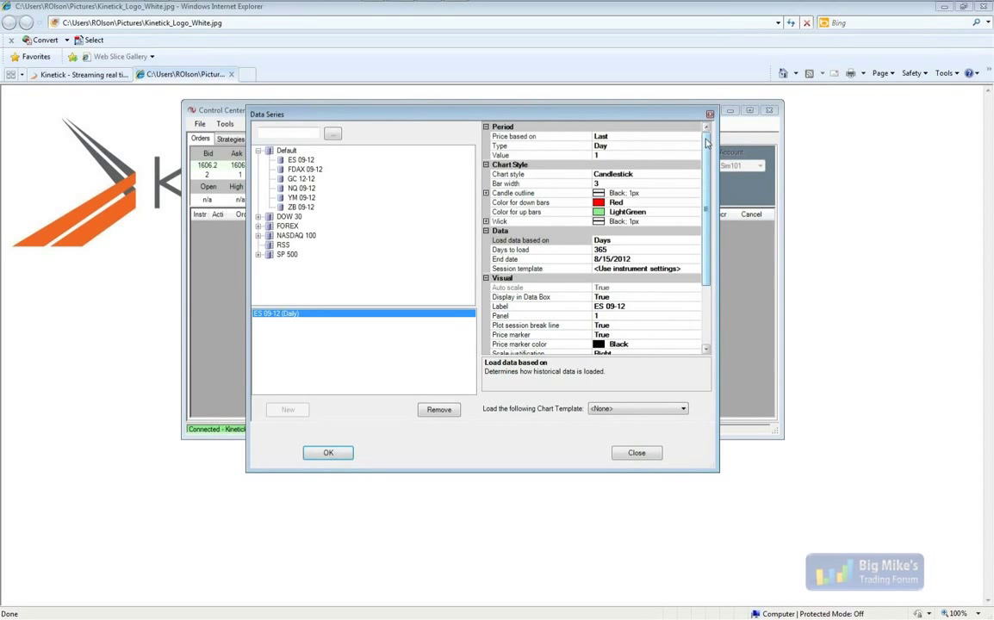
click(638, 146)
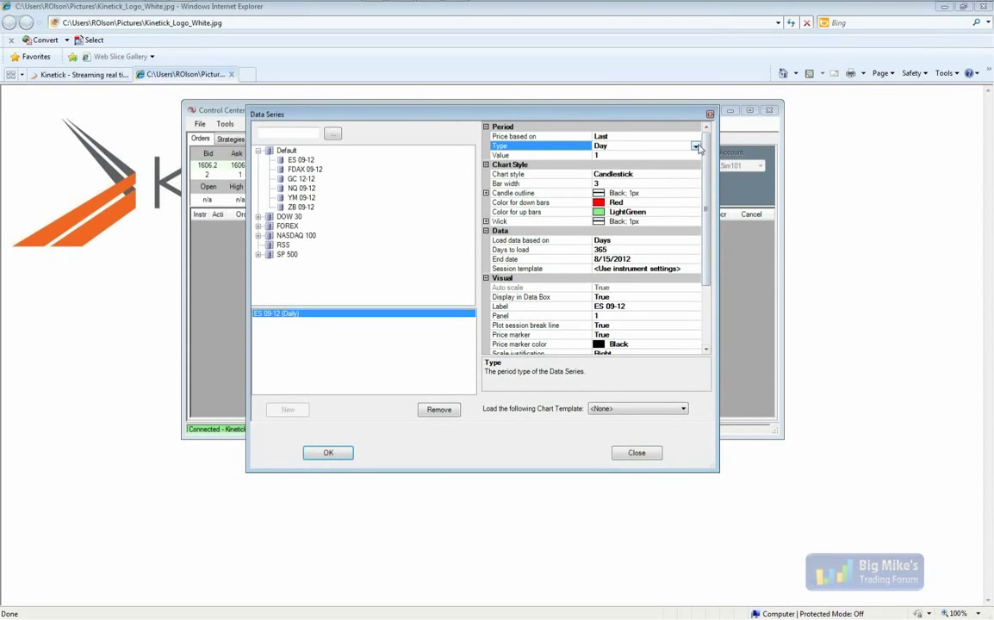
click(695, 147)
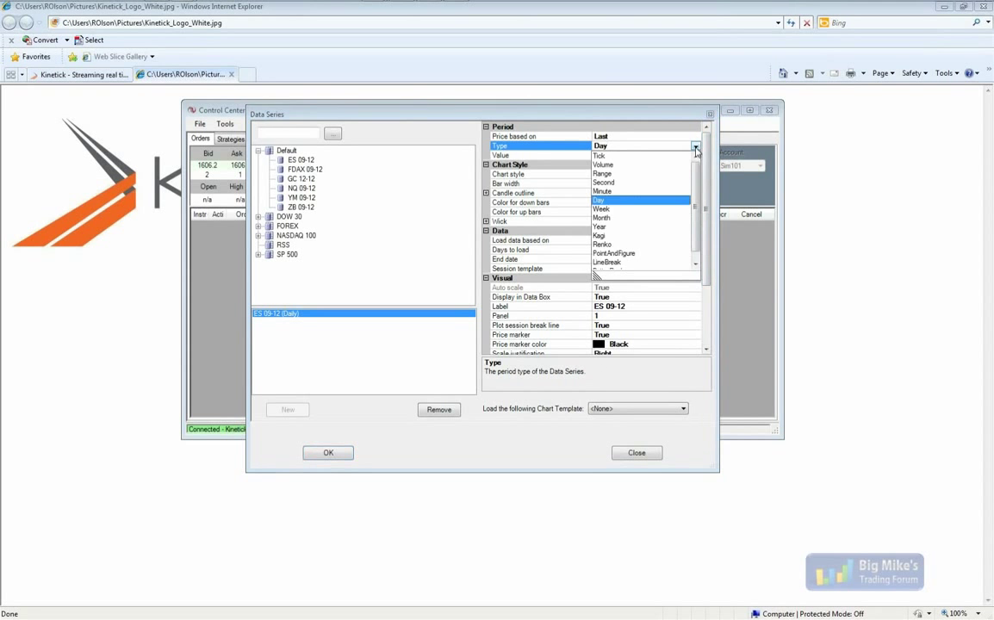
click(600, 201)
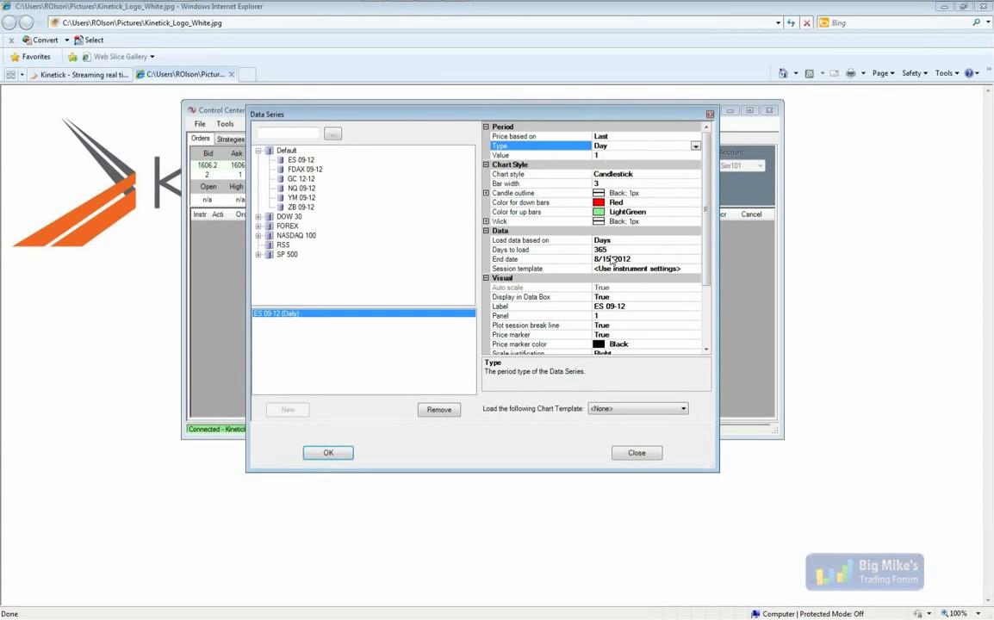
Step: Base the series' data loading on CustomRange with a start date of 8/16/2007
click(558, 249)
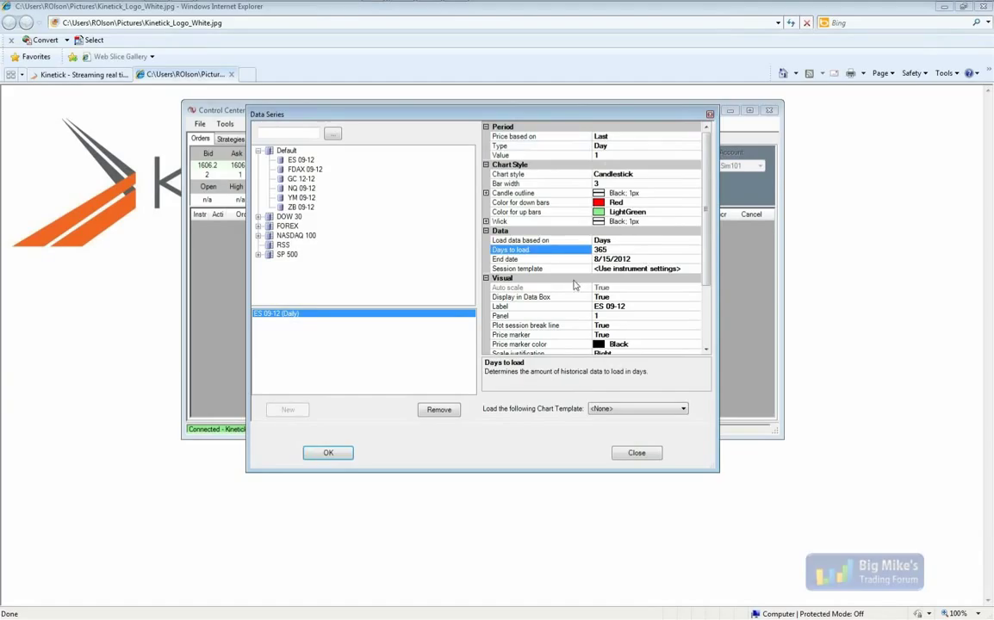
click(696, 242)
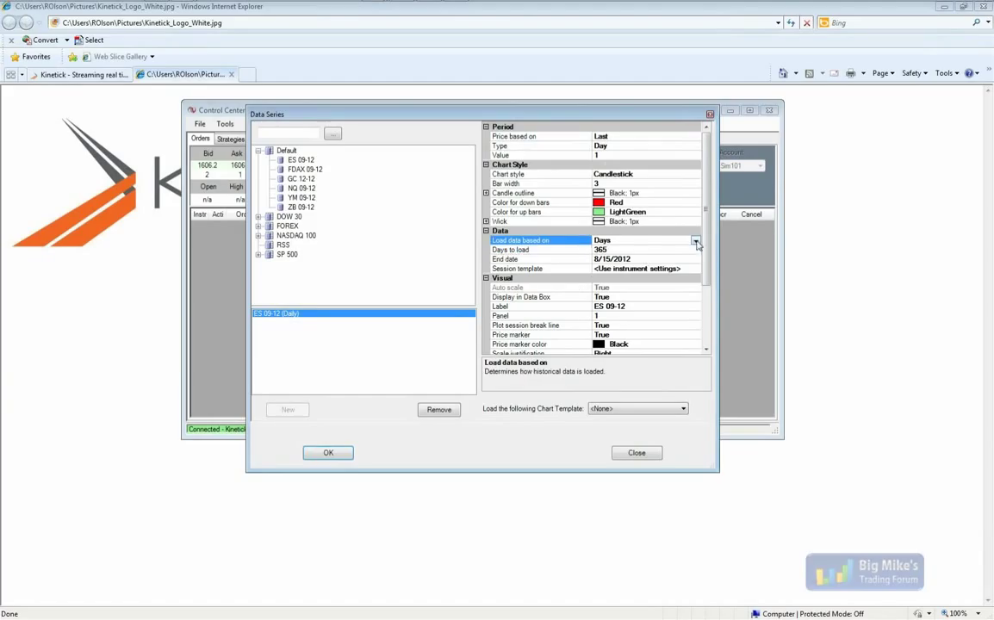
click(696, 243)
click(615, 269)
click(633, 249)
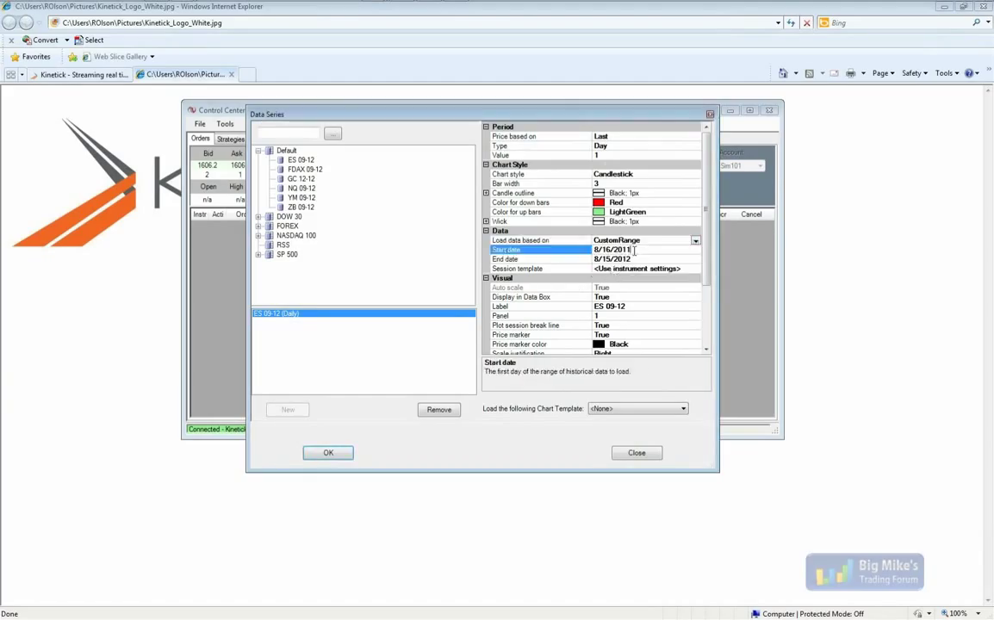
key(BackSpace)
key(BackSpace)
text(01)
key(BackSpace)
text(7)
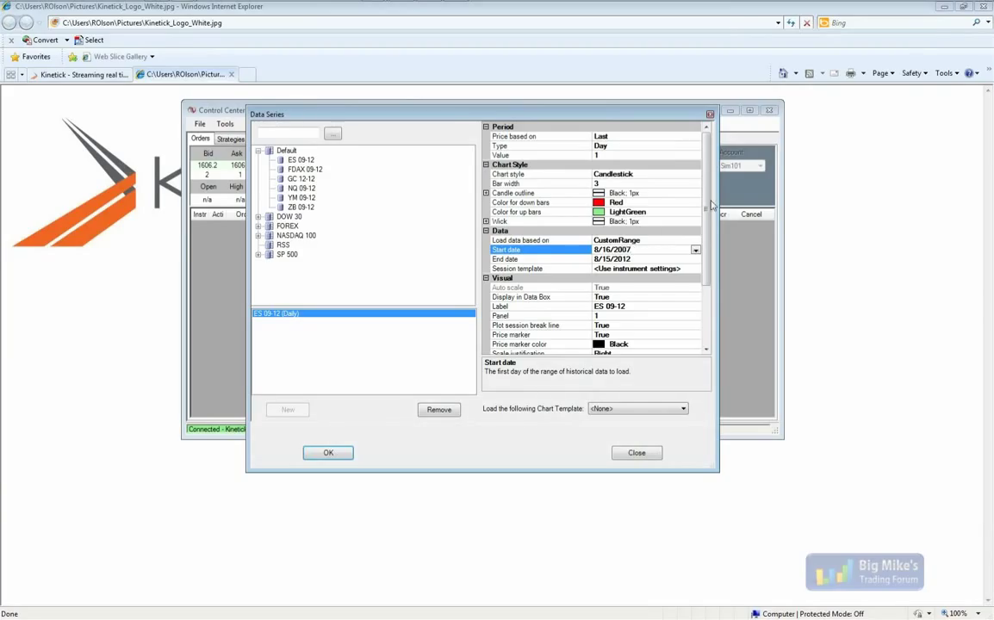
Step: Accept the data series settings to create the daily ES 09-12 chart, and reposition the chart window
drag(708, 197, 711, 269)
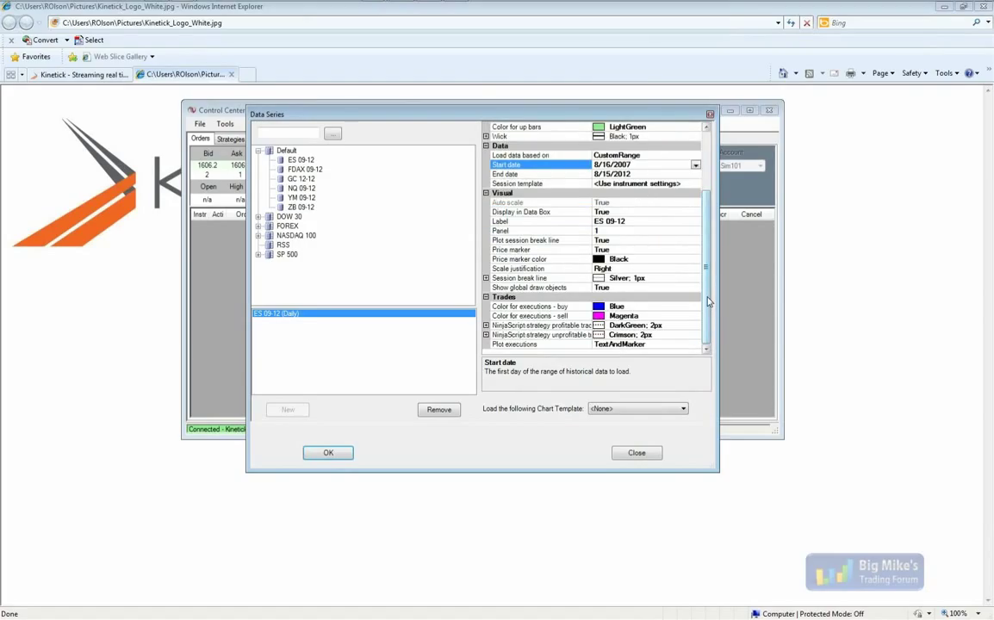
mouse_move(708, 301)
mouse_down()
mouse_move(708, 233)
mouse_move(708, 300)
mouse_up()
click(328, 453)
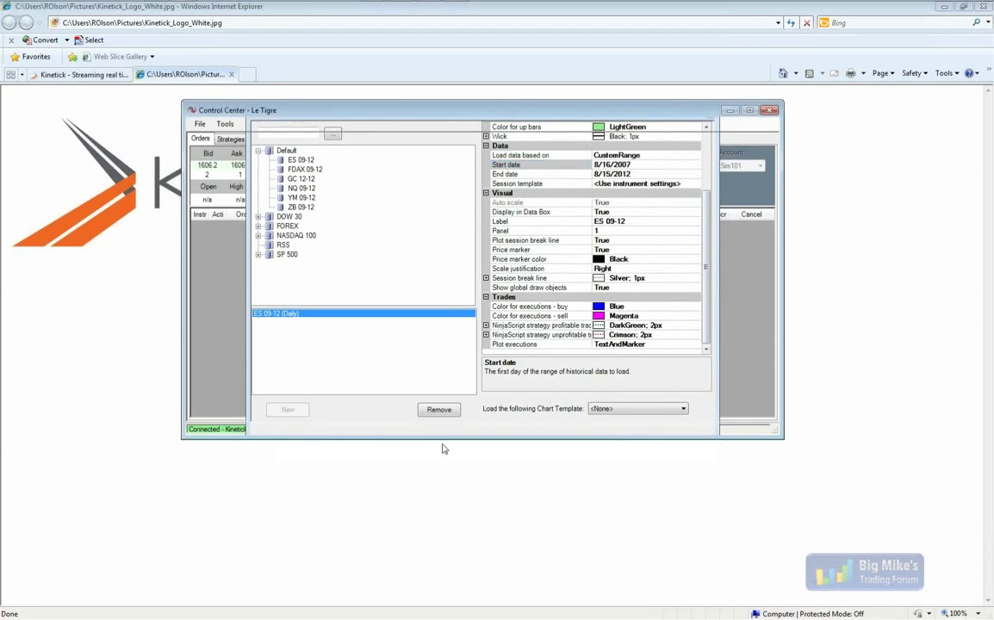
drag(424, 149, 441, 130)
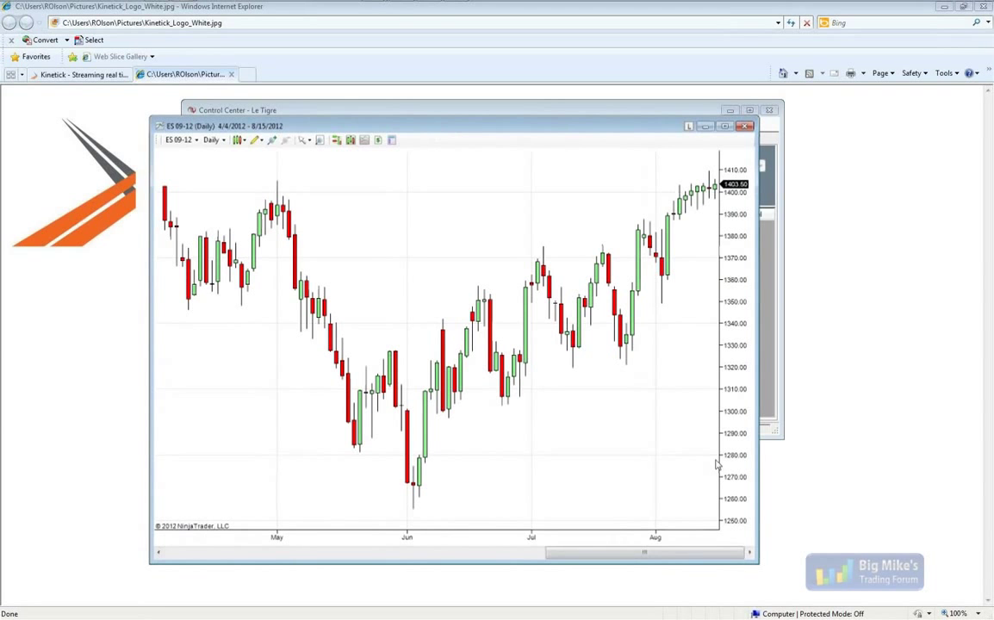
Step: Look back through the ES 09-12 history, and switch the chart's instrument to ES ##-##
mouse_move(659, 559)
mouse_down()
mouse_move(680, 560)
mouse_move(669, 561)
mouse_up()
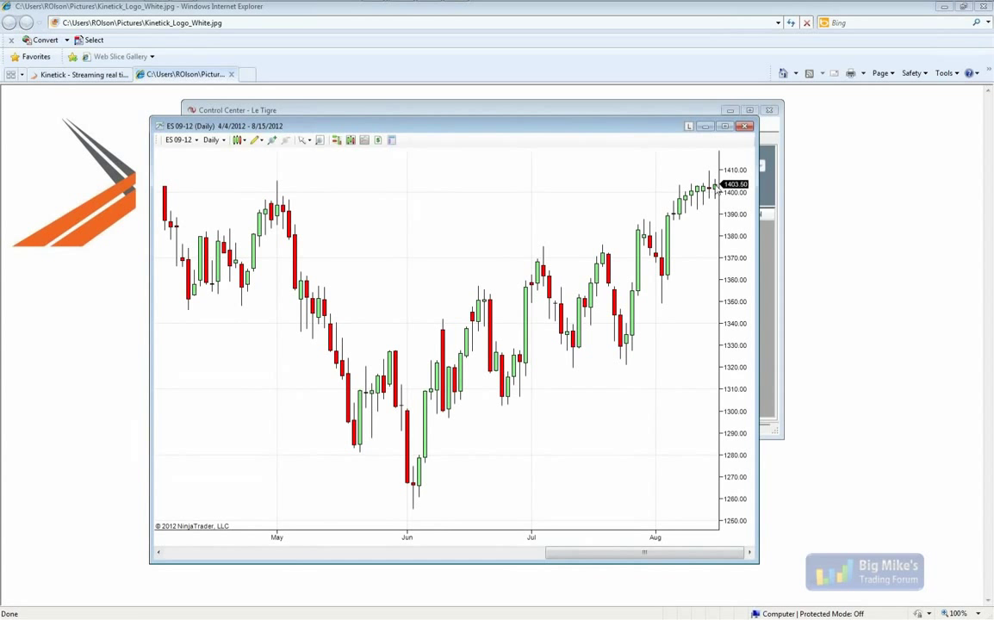
middle_click(716, 191)
drag(682, 559, 280, 577)
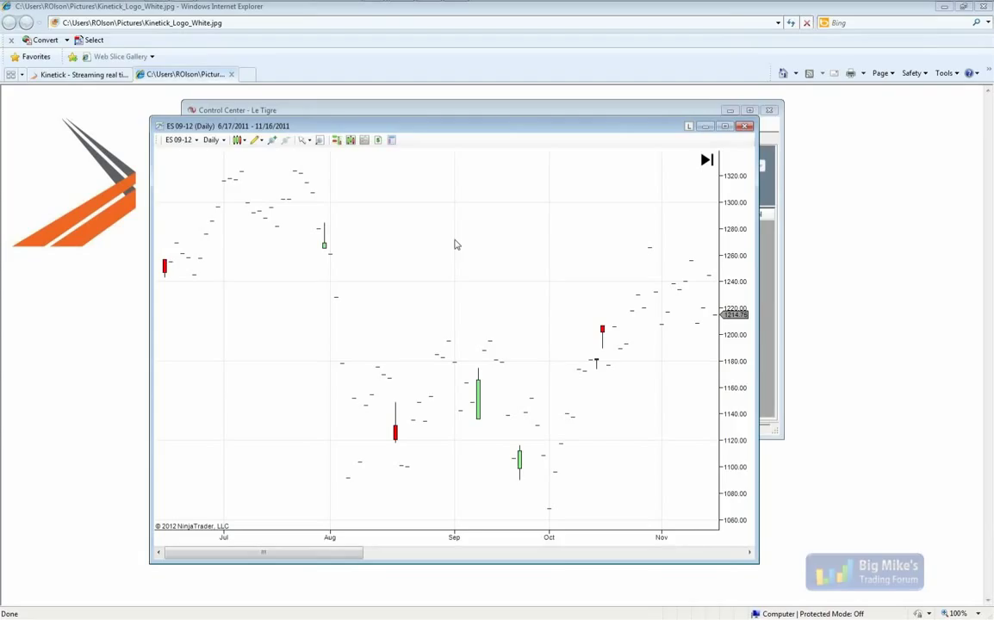
text(ES)
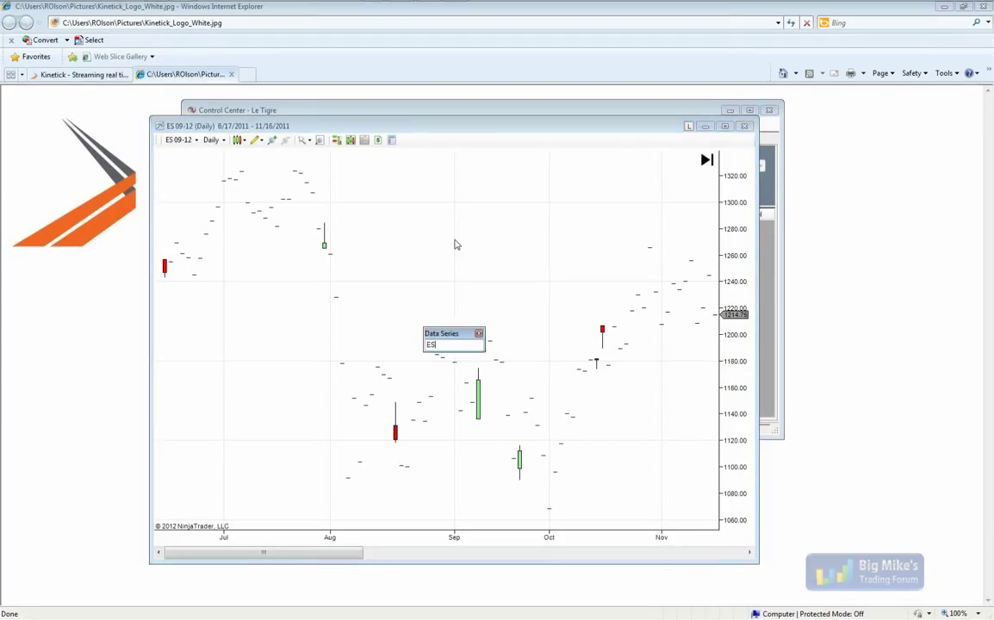
text( ##-##)
key(Return)
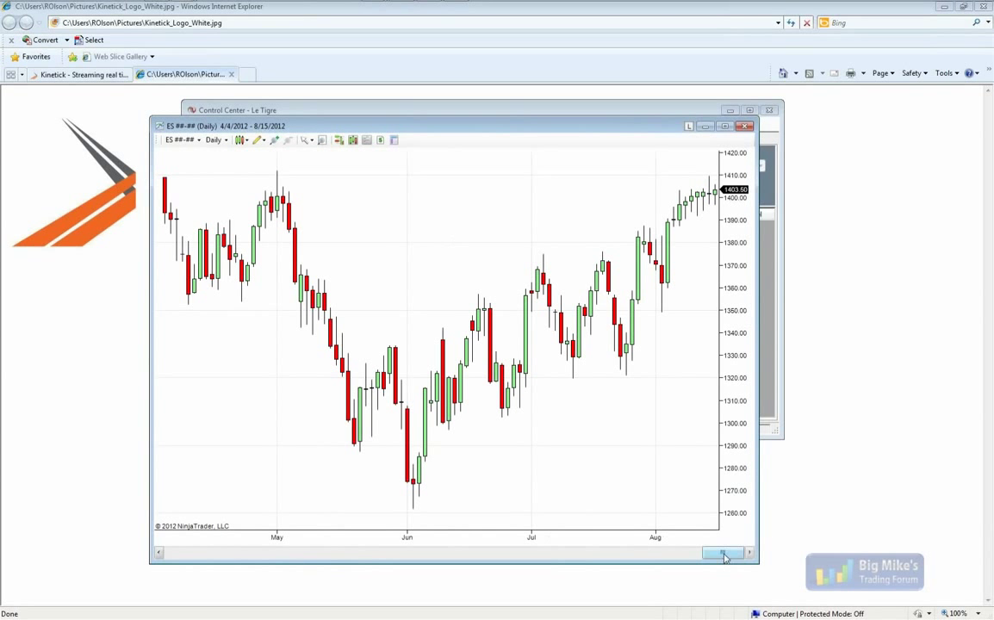
Step: Look back through the ES ##-## history to early 2011, and switch the chart's instrument to AAPL
middle_click(715, 198)
drag(725, 557, 606, 561)
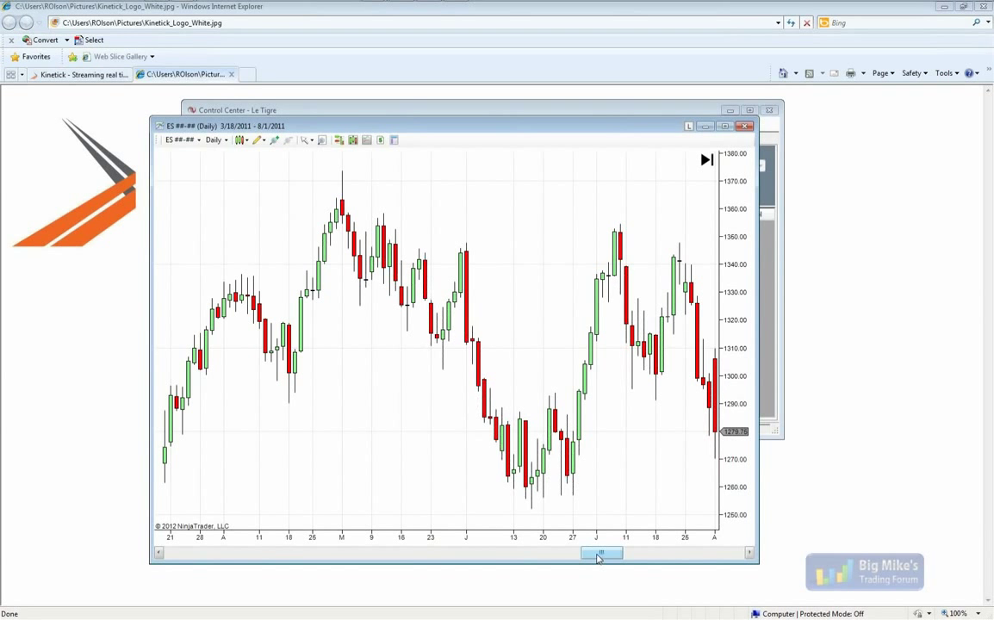
drag(598, 558, 583, 558)
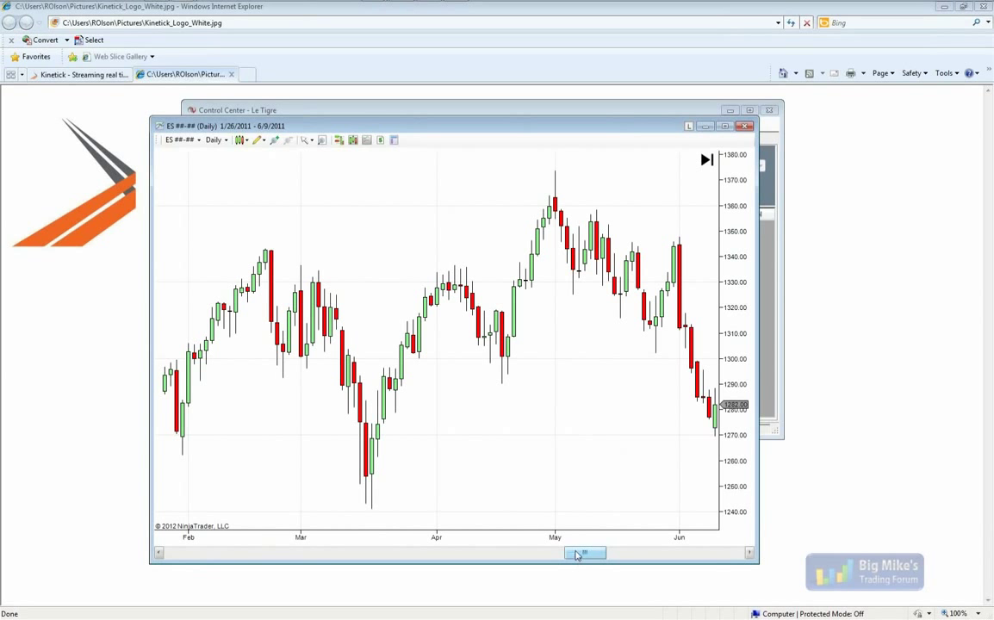
drag(576, 554, 578, 556)
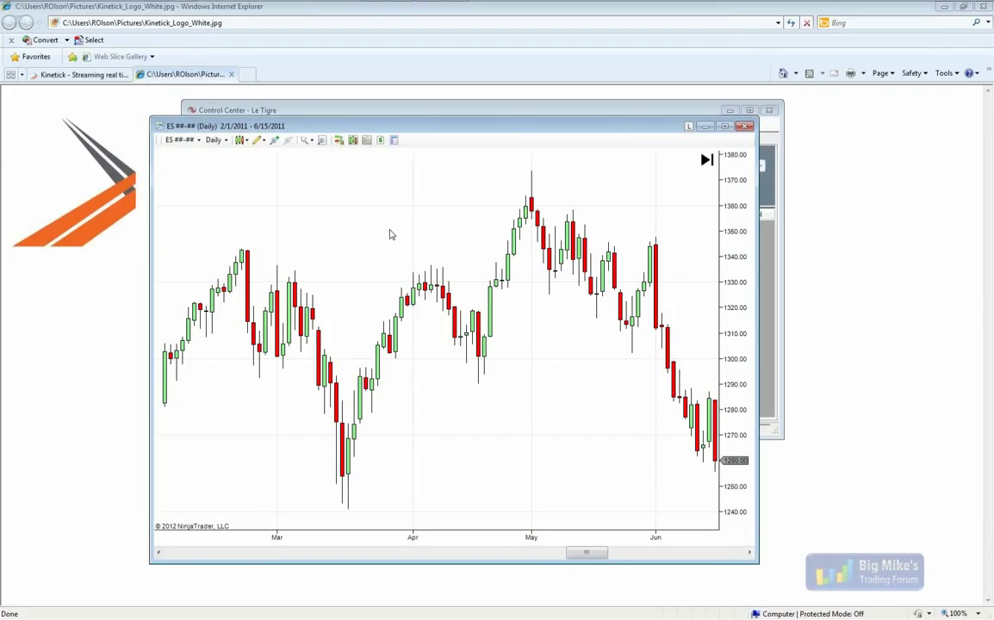
text(AAPL)
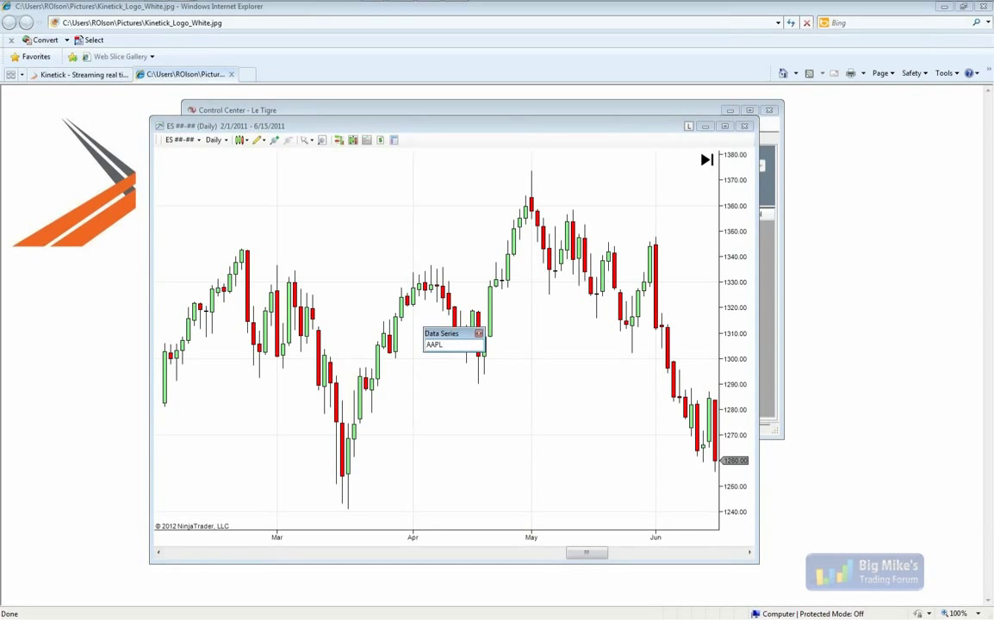
key(Return)
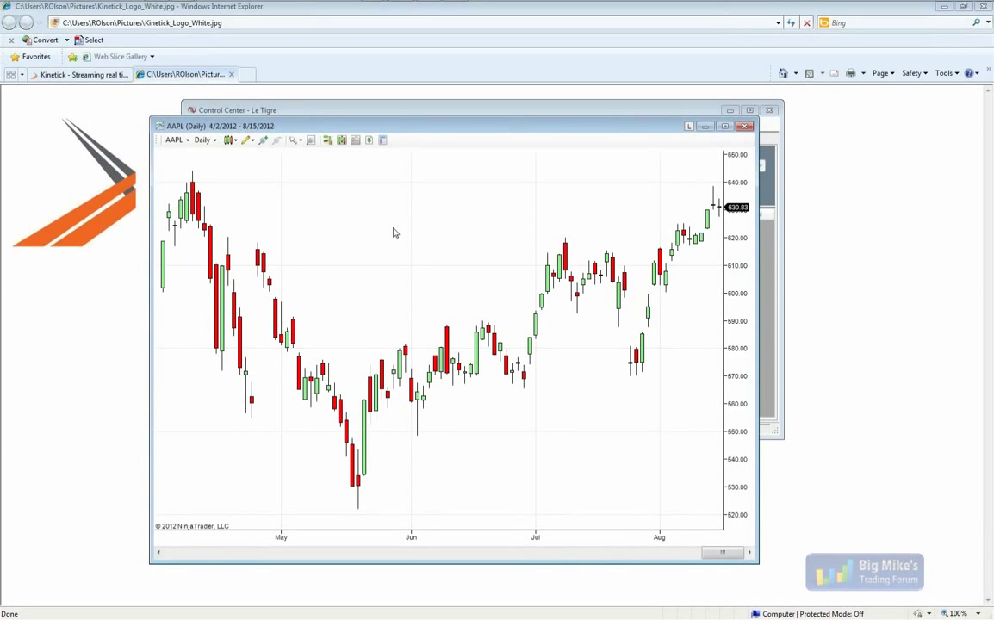
Step: Browse the AAPL history back to August 2007, return to the latest bar, and switch the chart's instrument to EURUSD
drag(728, 557, 583, 556)
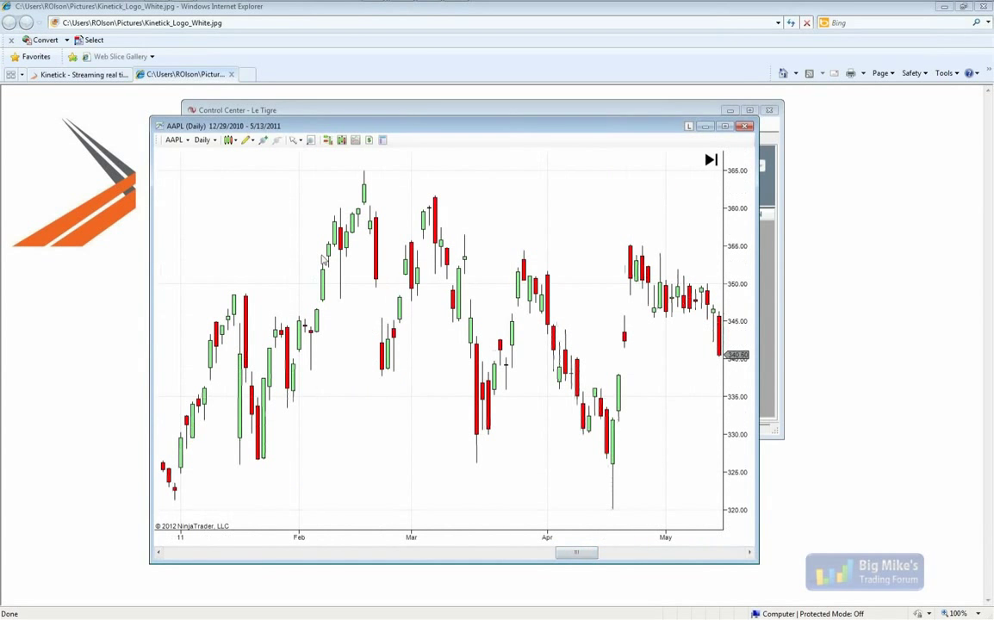
click(293, 234)
drag(592, 554, 184, 553)
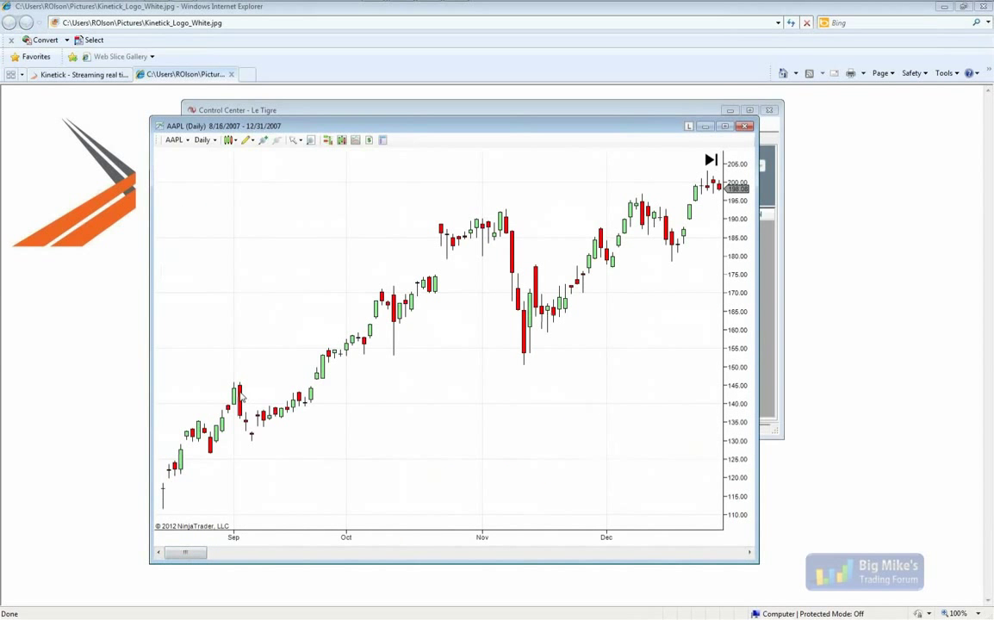
mouse_move(243, 397)
click(709, 162)
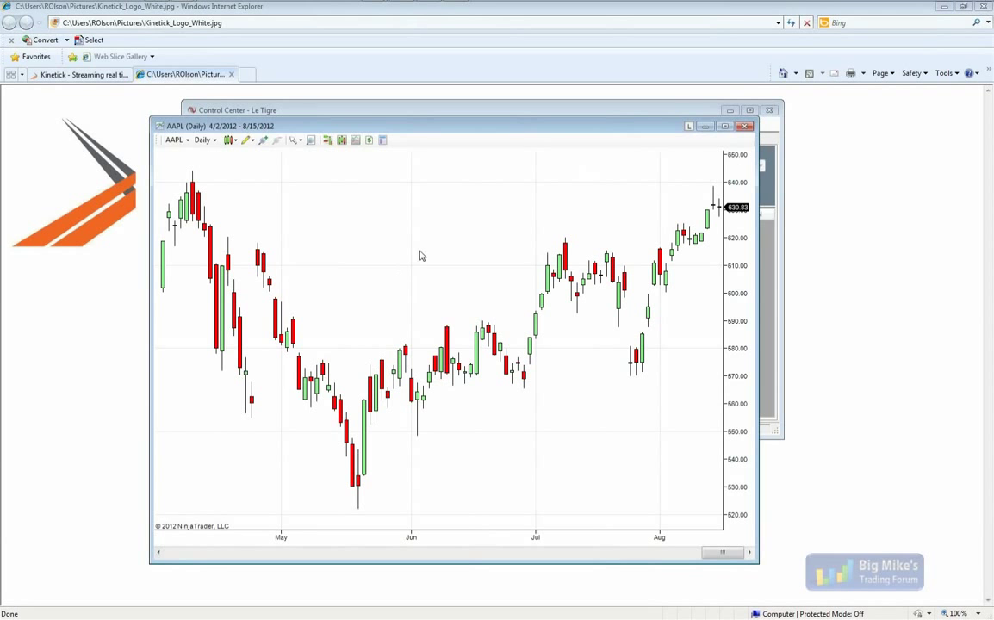
text(EURUSD)
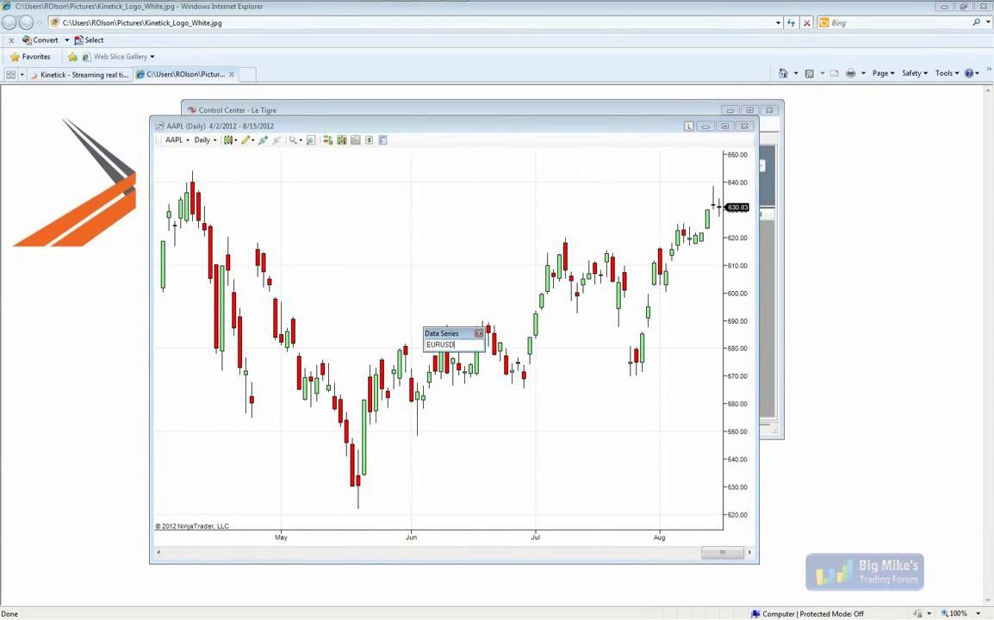
key(Return)
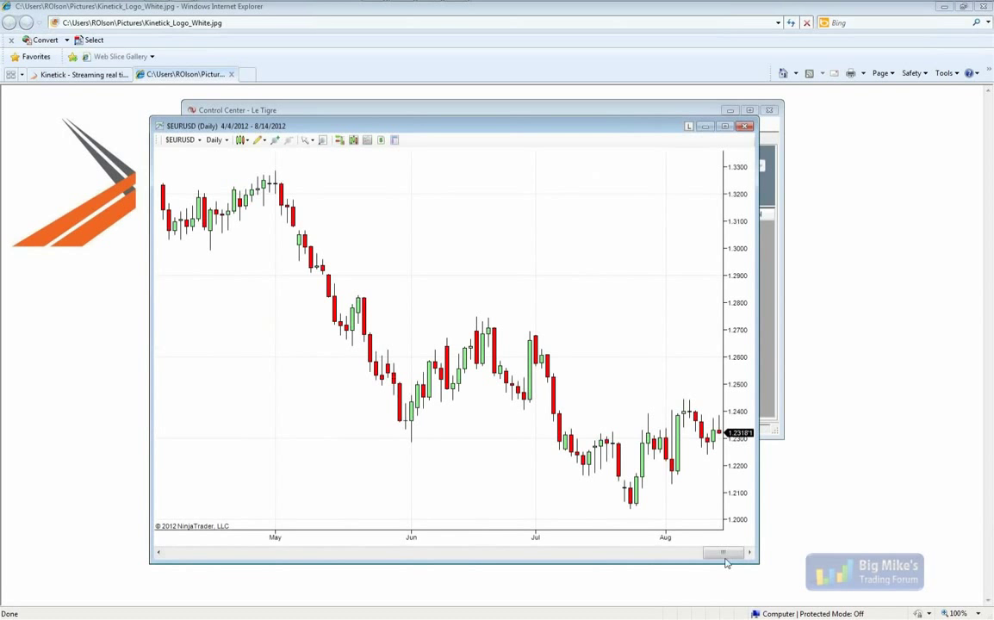
Step: Switch the chart's instrument to the ^TICK index
mouse_move(722, 555)
mouse_down()
mouse_move(703, 556)
mouse_move(728, 556)
mouse_up()
text(1)
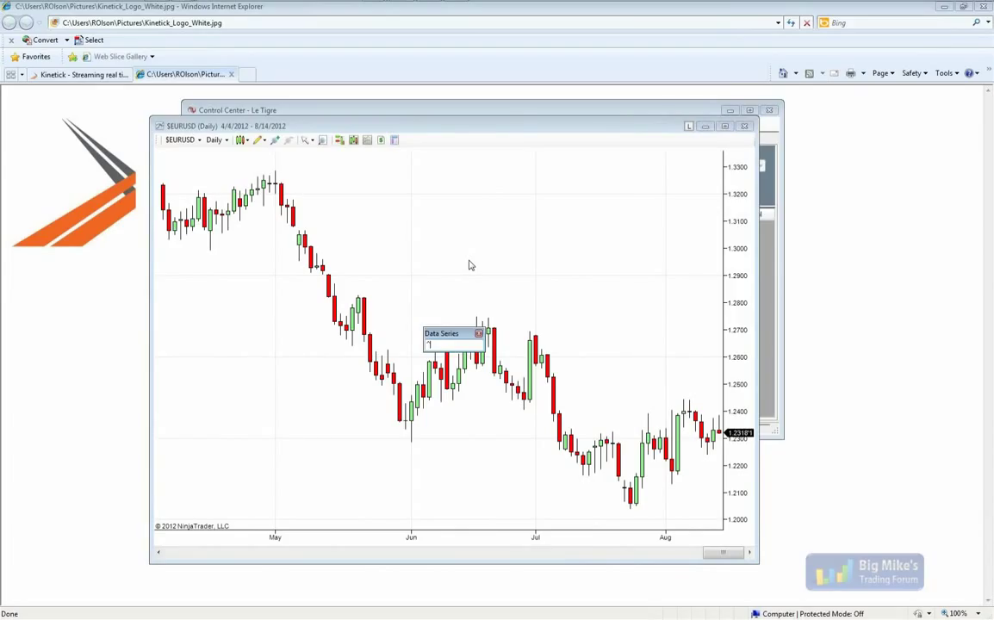
text(TICK)
key(Return)
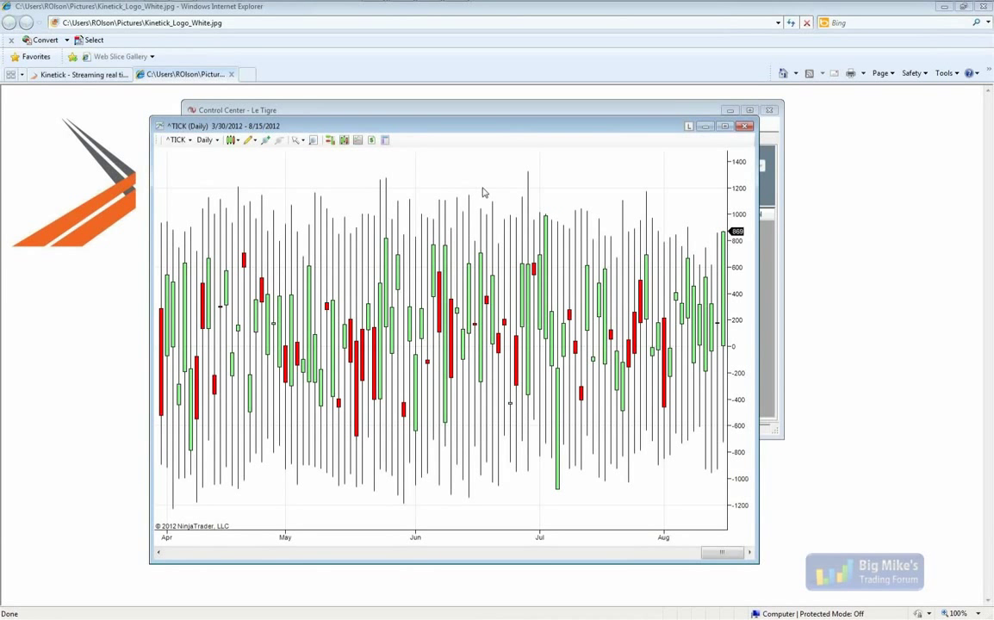
Step: Switch the chart's instrument to the ^DJIA index and inspect the price details of its latest daily bar
text(^)
text(TICK)
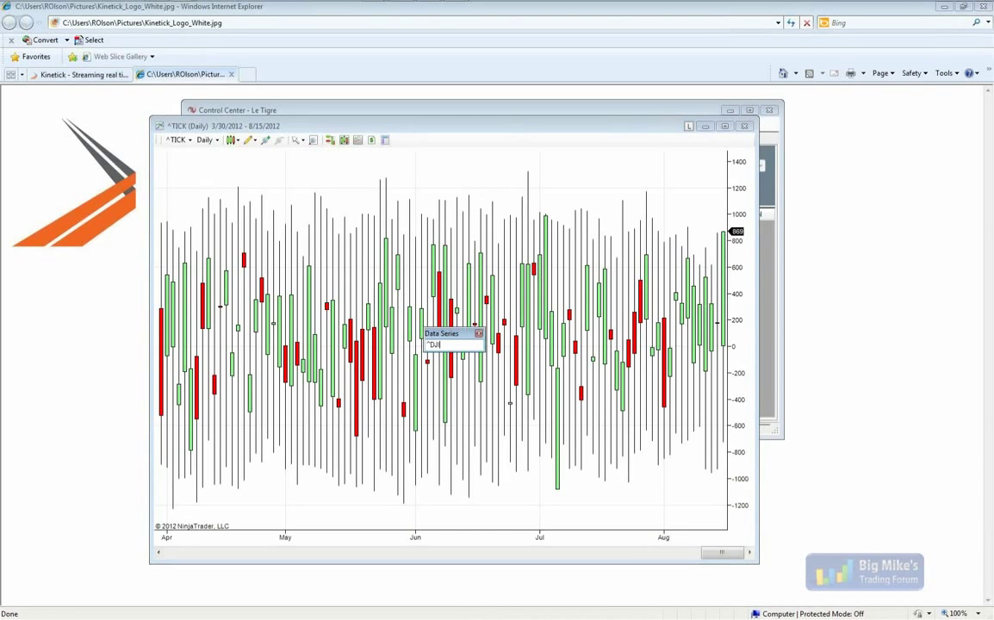
key(Return)
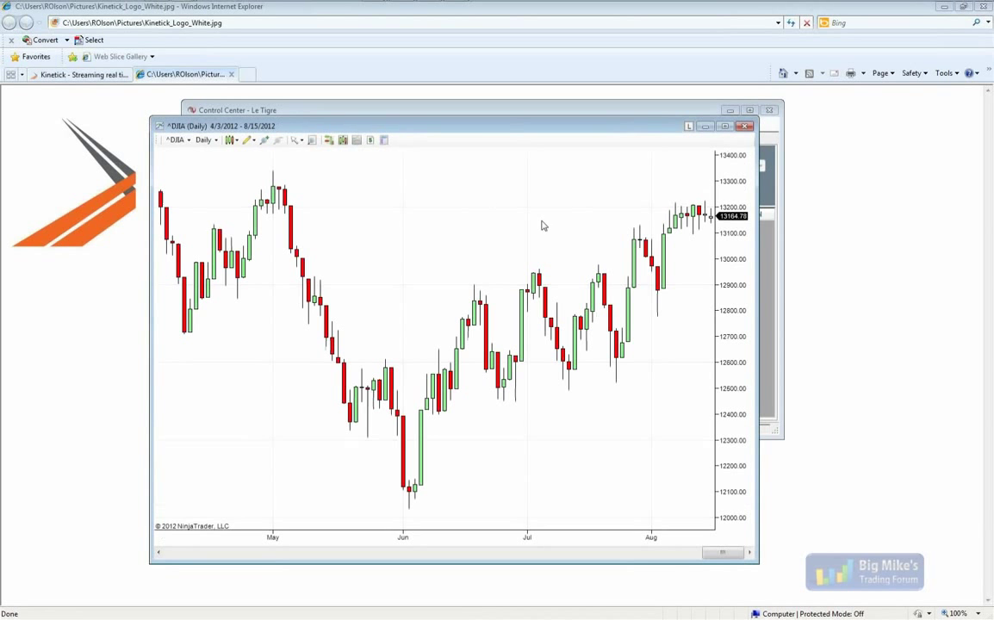
middle_click(711, 223)
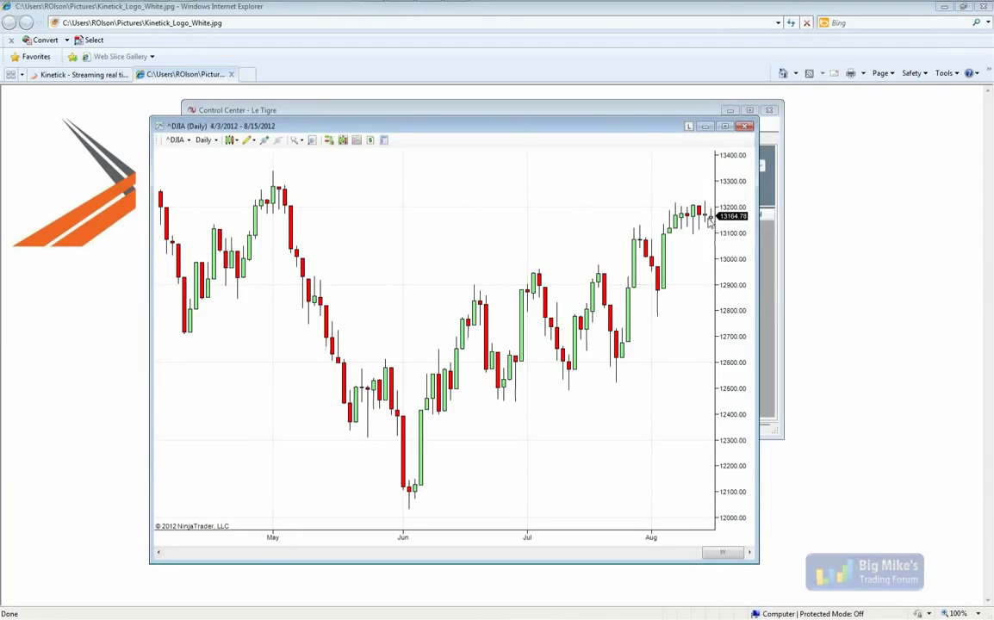
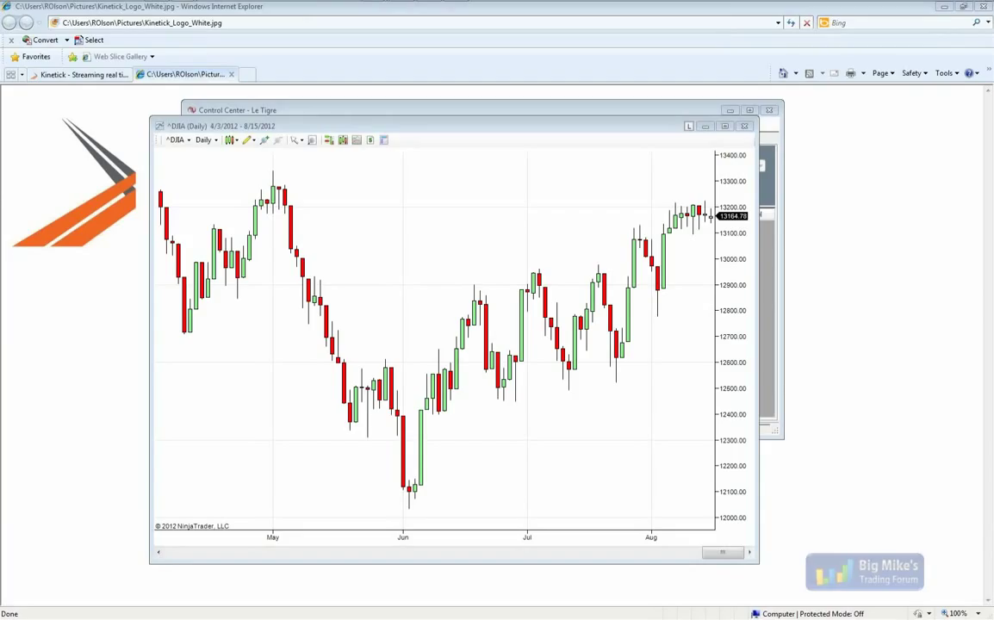
Step: Set the period type of the ^DJIA data series to Tick
click(465, 175)
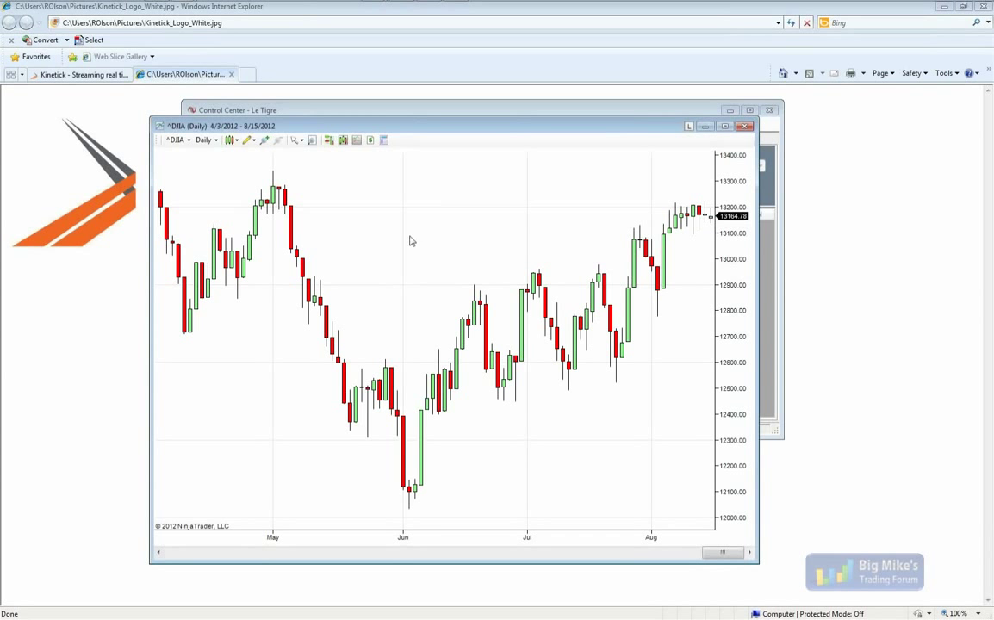
right_click(398, 174)
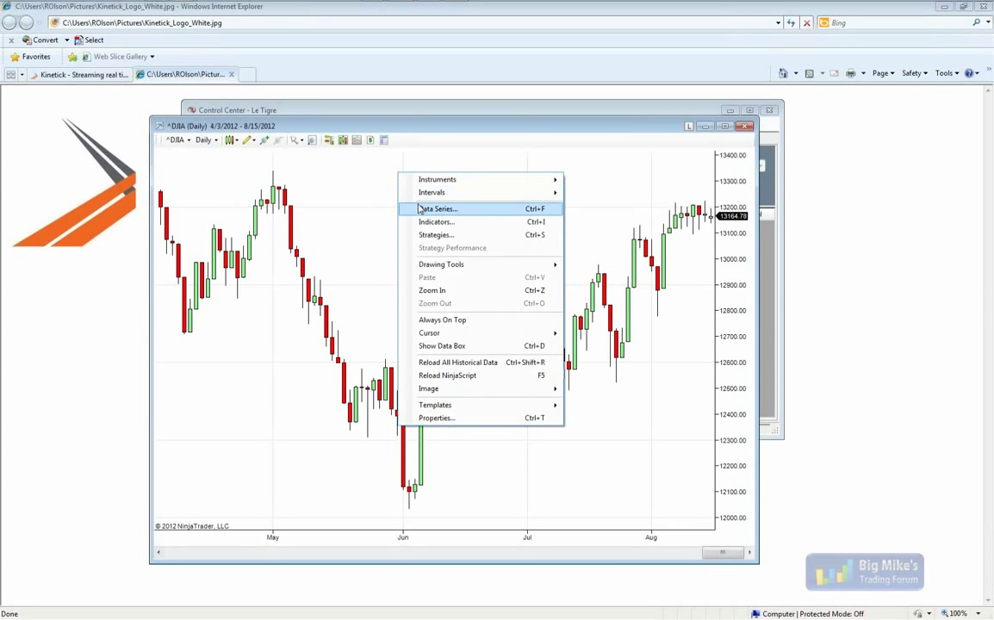
click(419, 208)
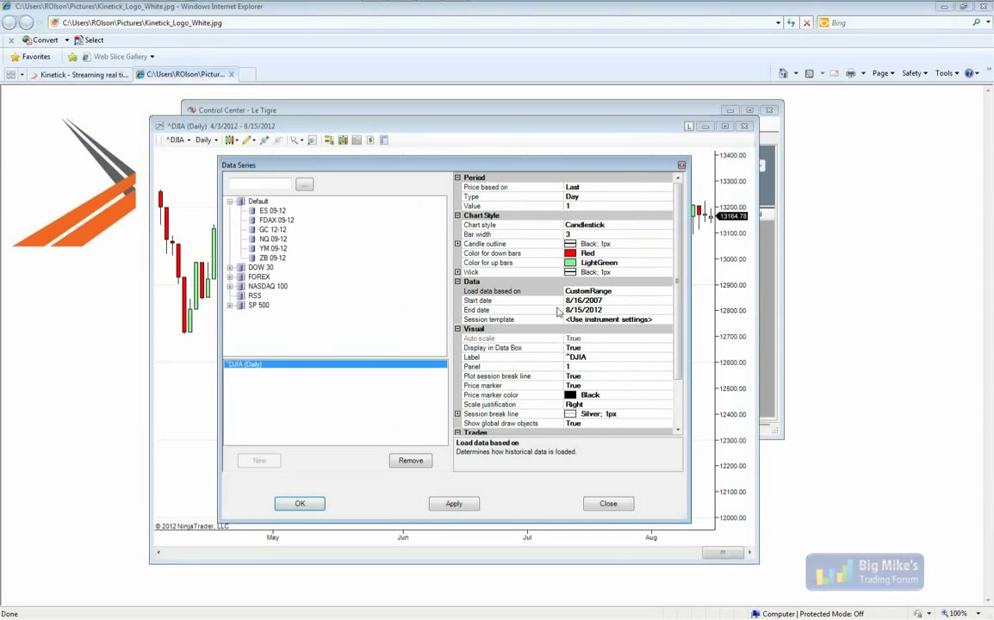
click(596, 197)
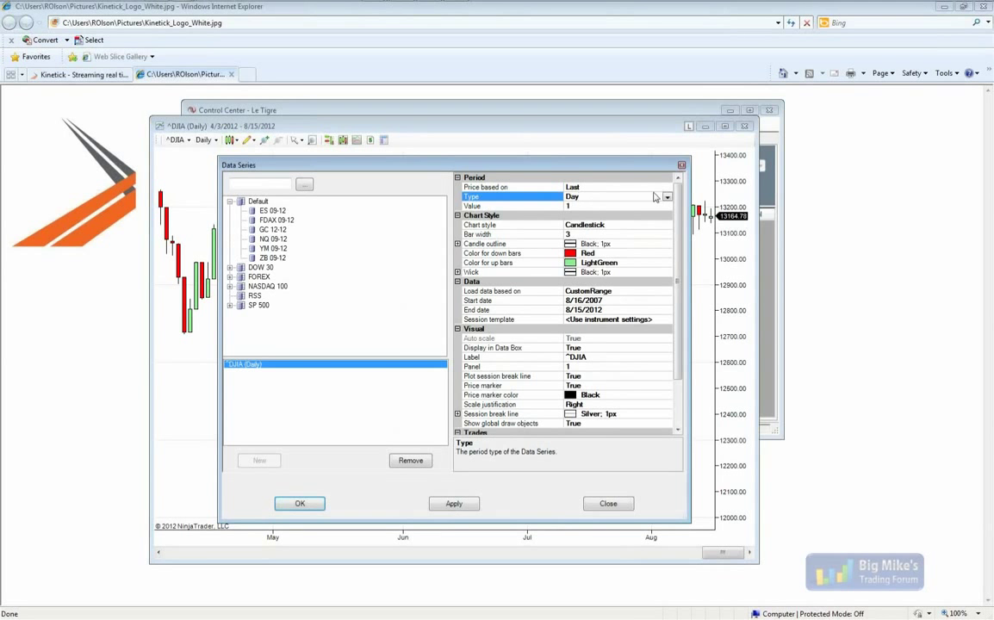
click(667, 198)
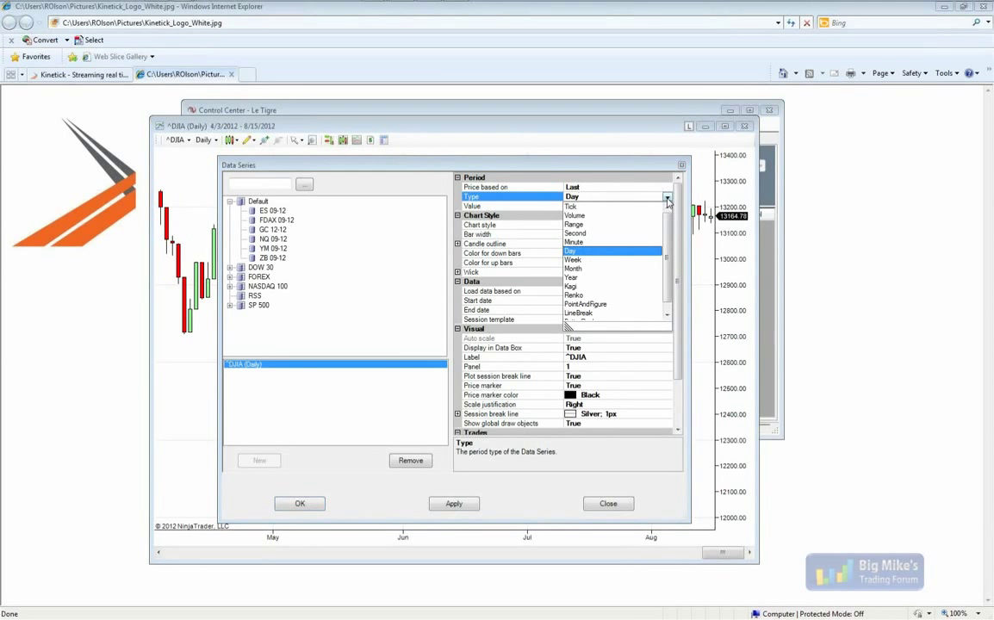
click(573, 206)
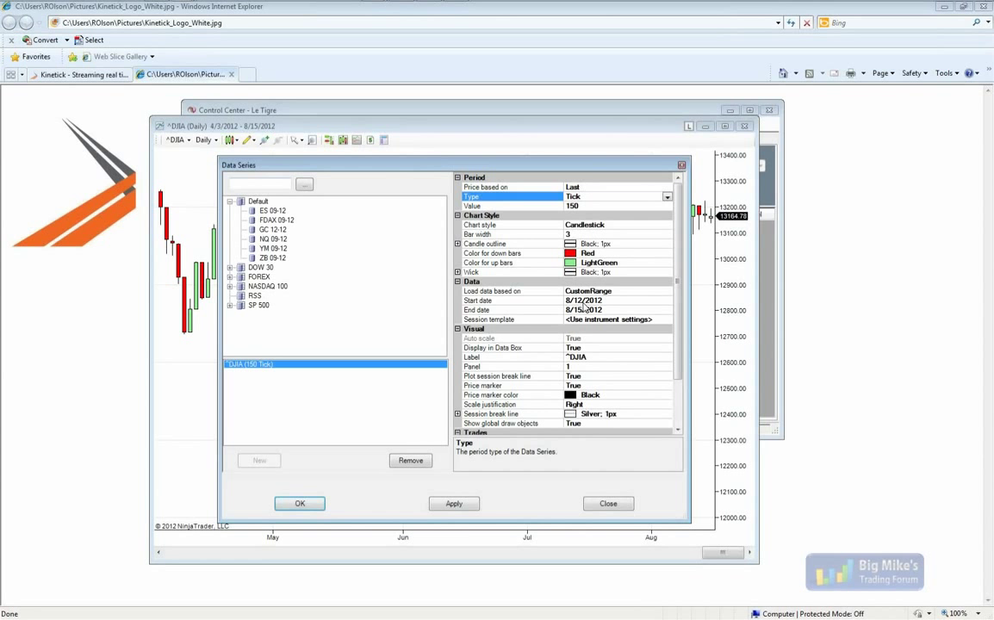
Step: Set the ^DJIA data series to load its data based on Days
click(637, 300)
click(669, 293)
click(669, 293)
click(663, 303)
click(667, 291)
click(572, 301)
click(667, 291)
click(600, 312)
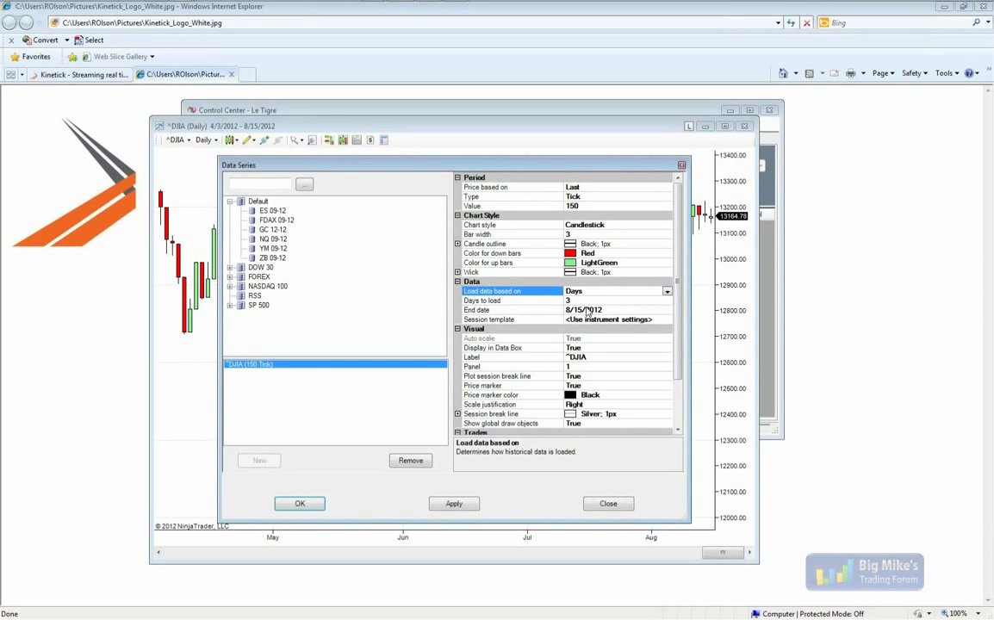
Step: Try 120 as the number of days to load, and close the data series settings without applying them
click(584, 300)
text(120)
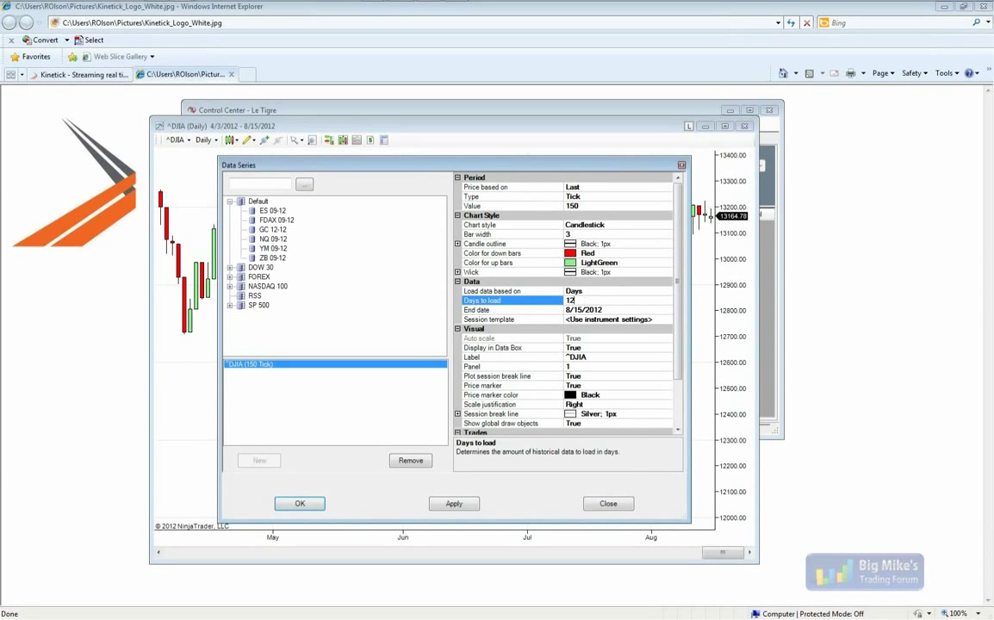
key(BackSpace)
key(BackSpace)
key(BackSpace)
key(Return)
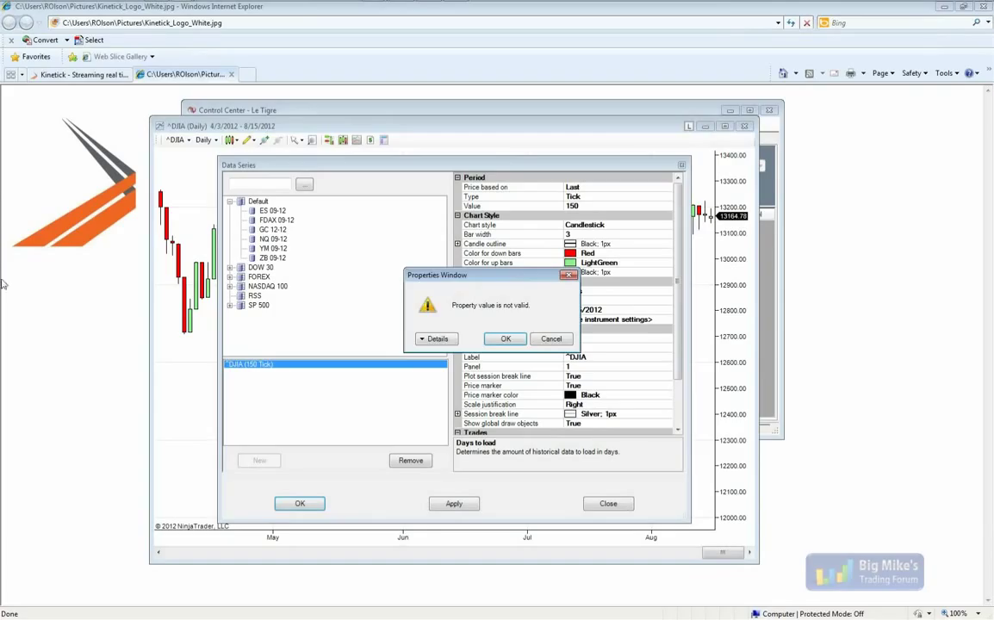
click(505, 338)
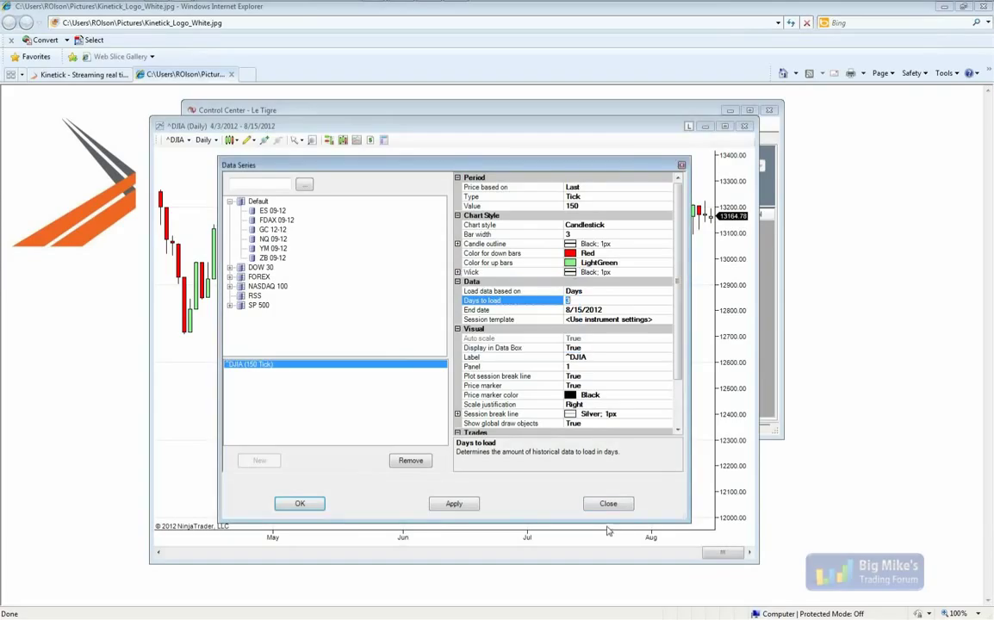
click(300, 505)
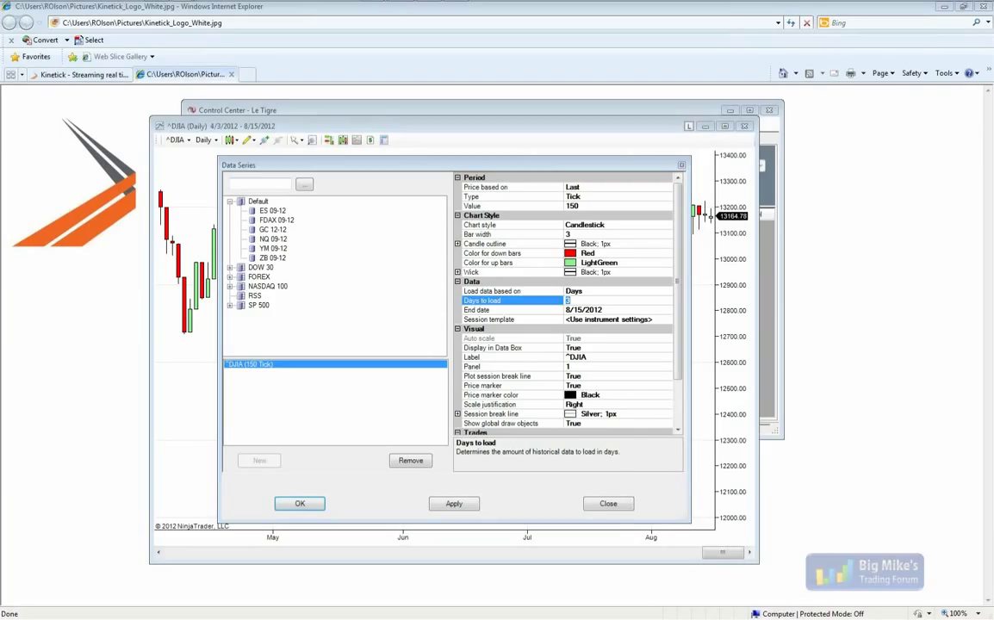
key(Tab)
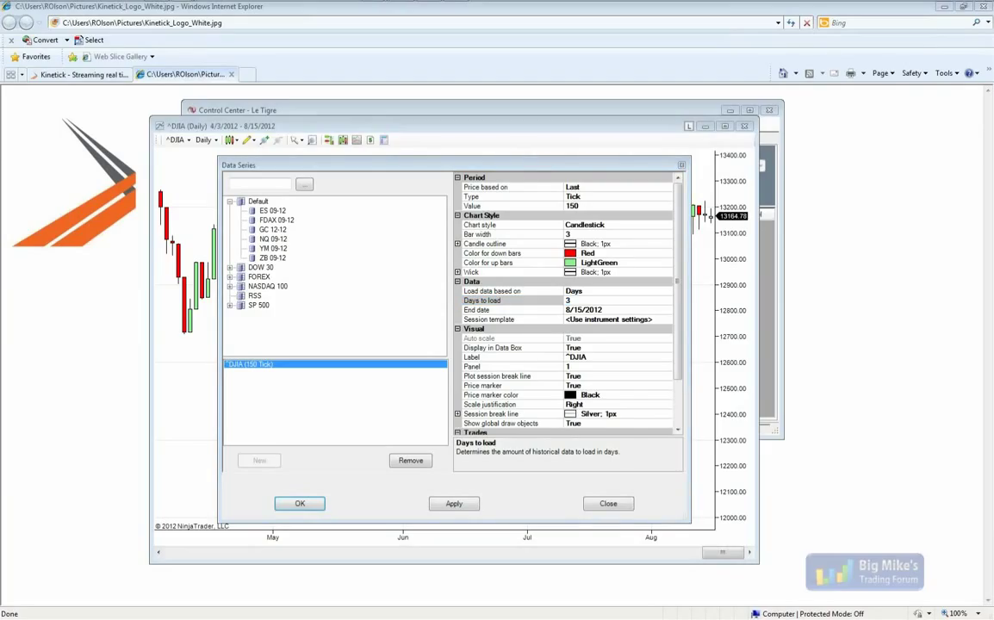
click(608, 504)
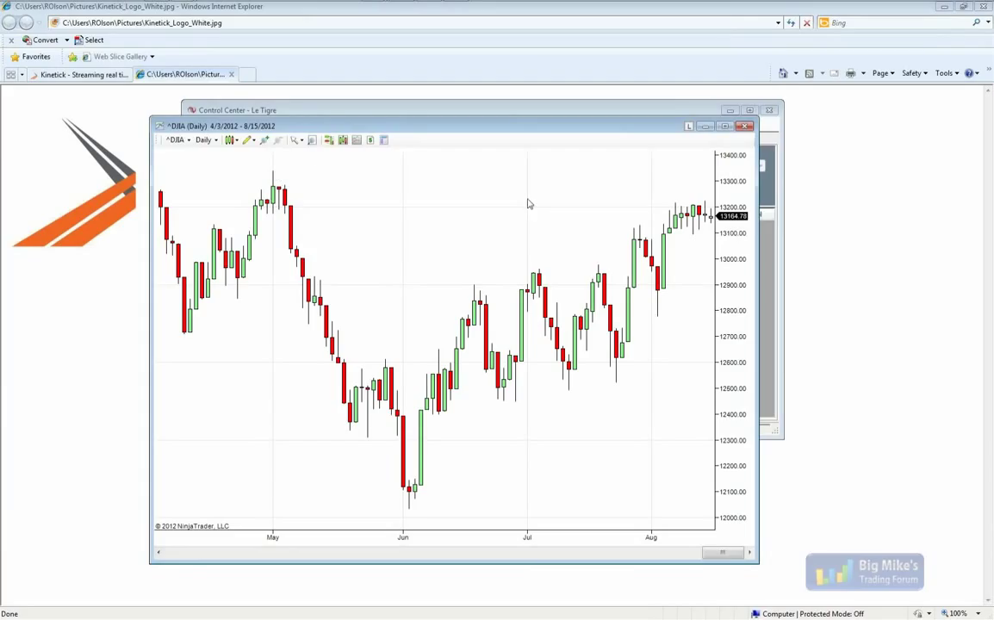
Step: Switch the chart's instrument to ES 09-12 and set its session template to CME US Index Futures ETH
text(ES 09-12)
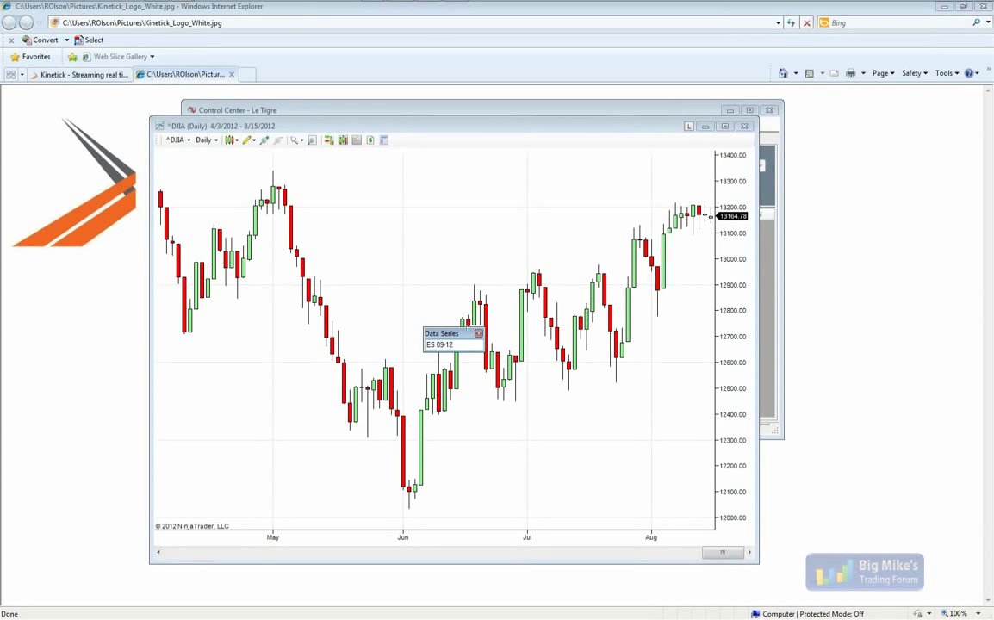
key(Return)
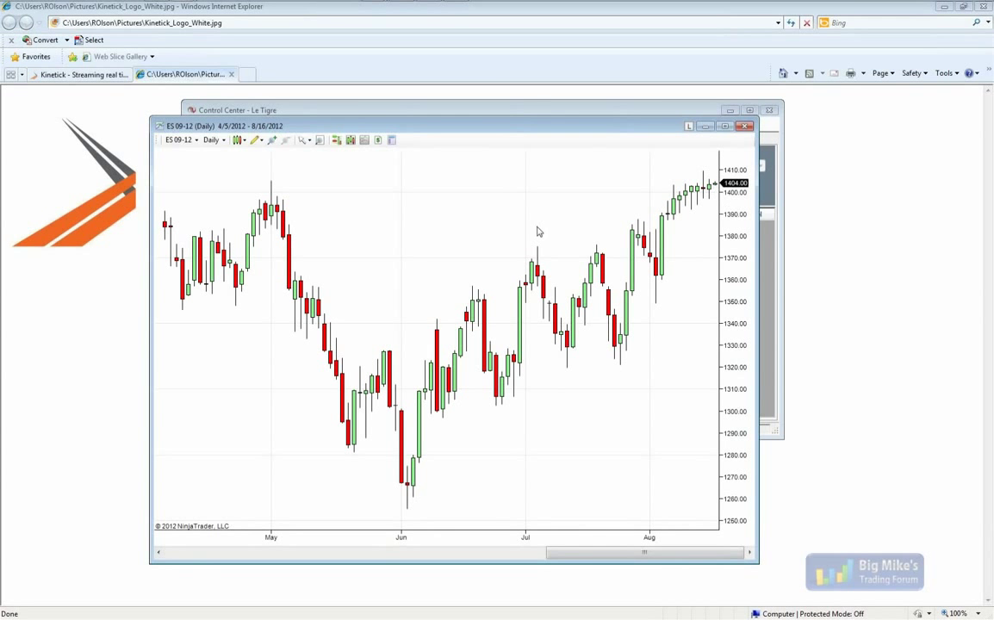
right_click(479, 169)
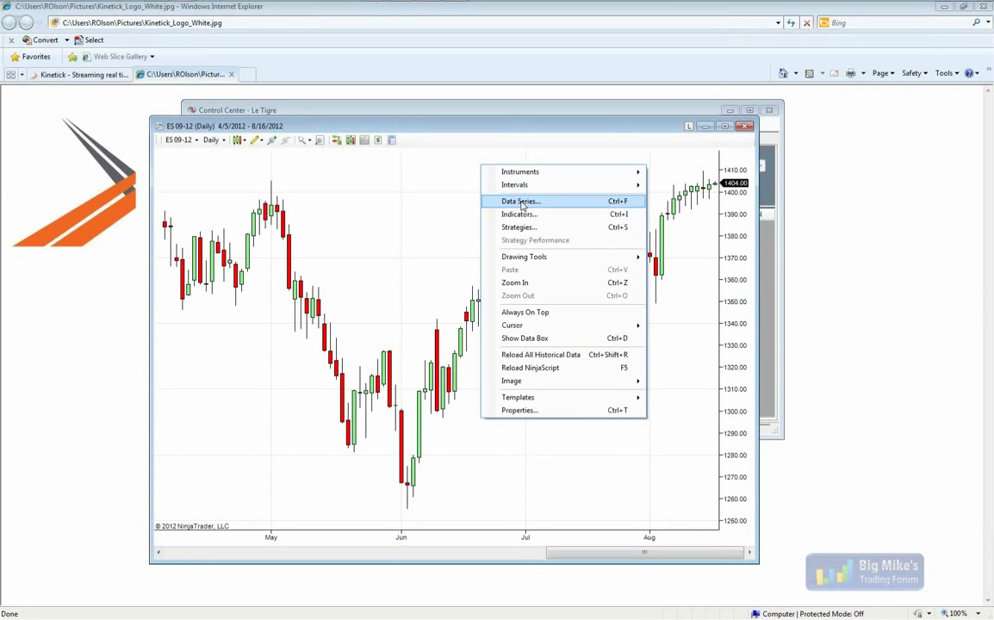
click(521, 203)
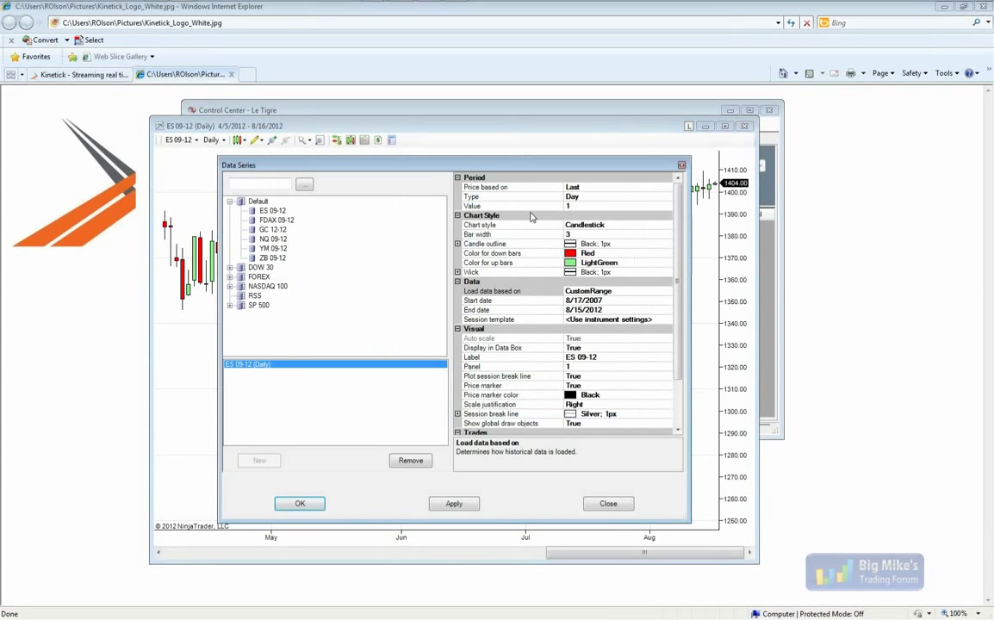
click(634, 319)
click(668, 320)
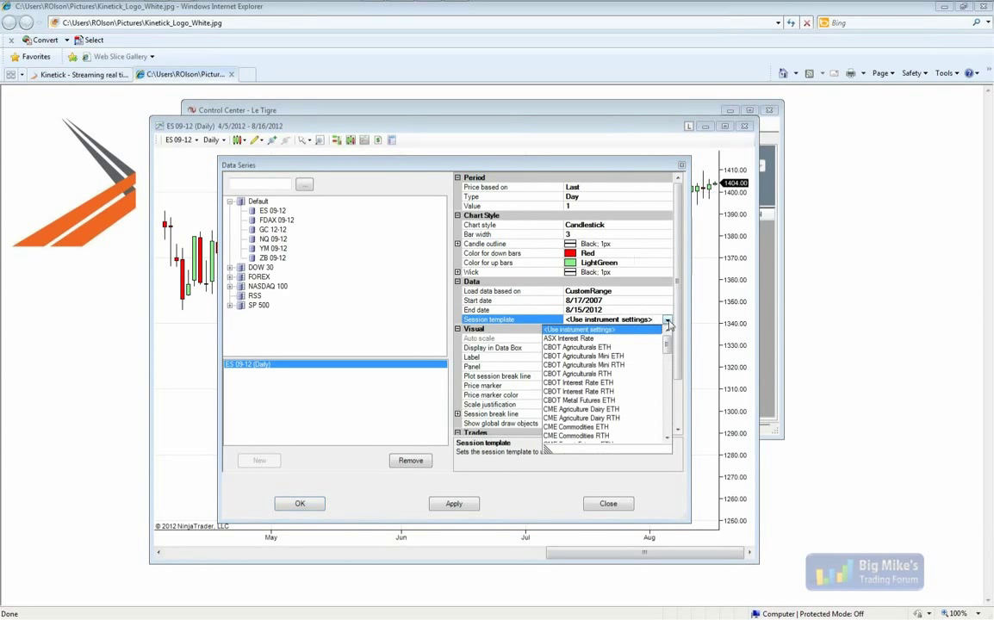
drag(668, 344, 668, 355)
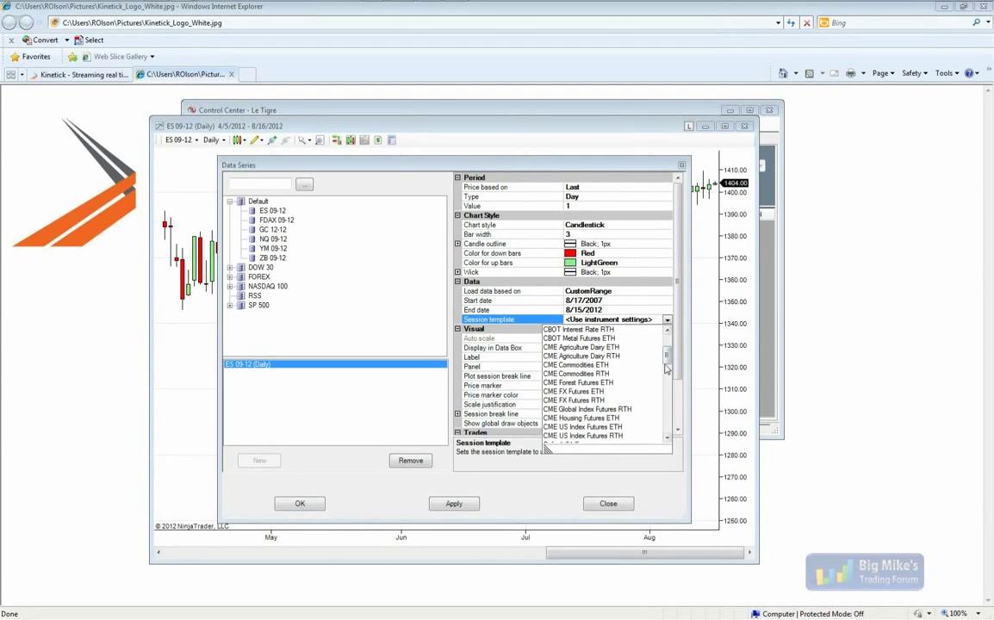
click(594, 426)
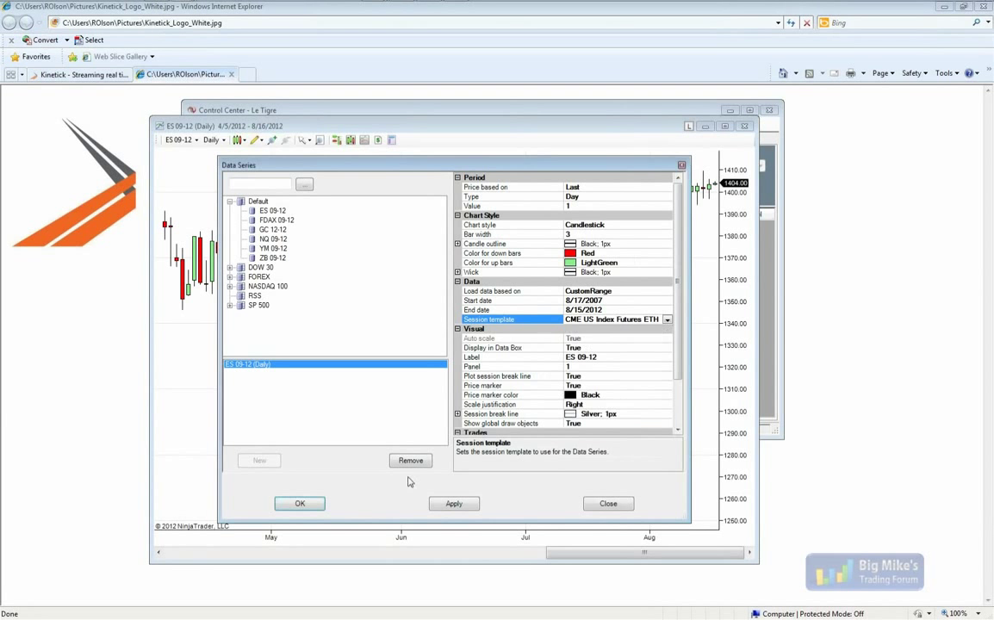
click(298, 505)
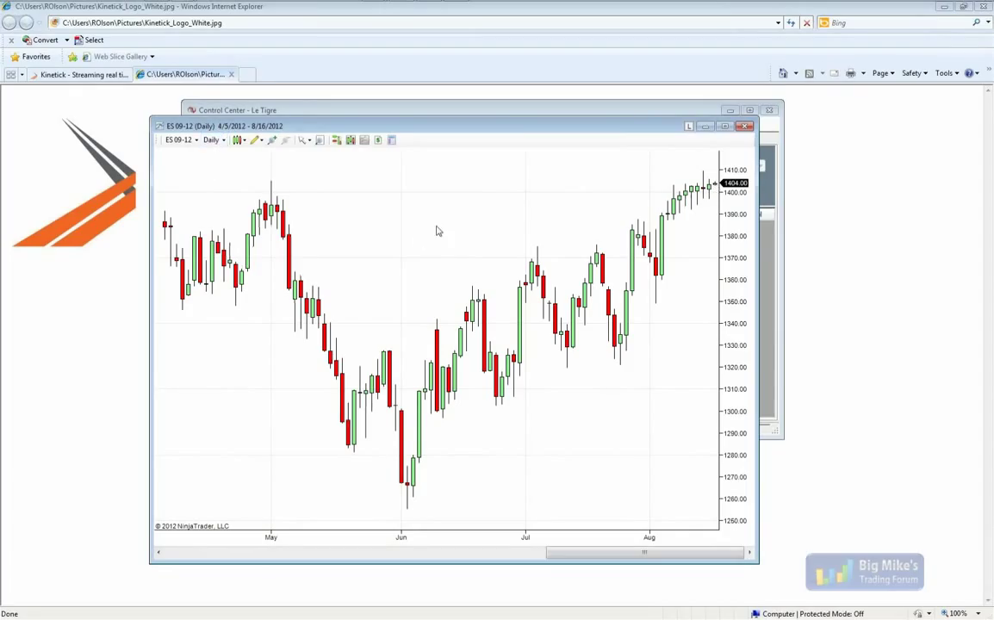
Step: Change the ES 09-12 chart's interval to 15 minutes and inspect the most recent bars
text(1)
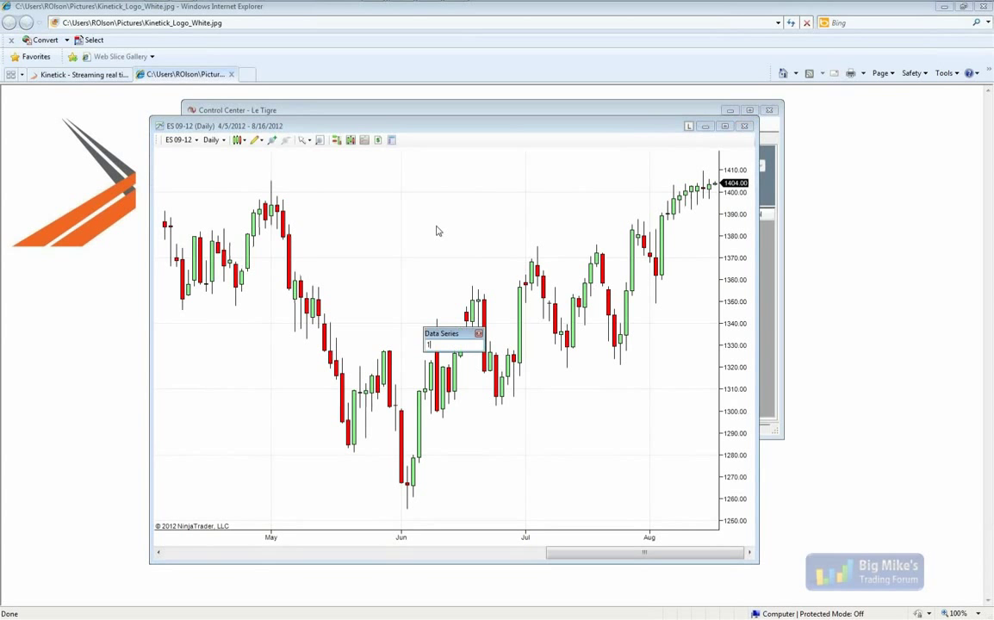
text(5M)
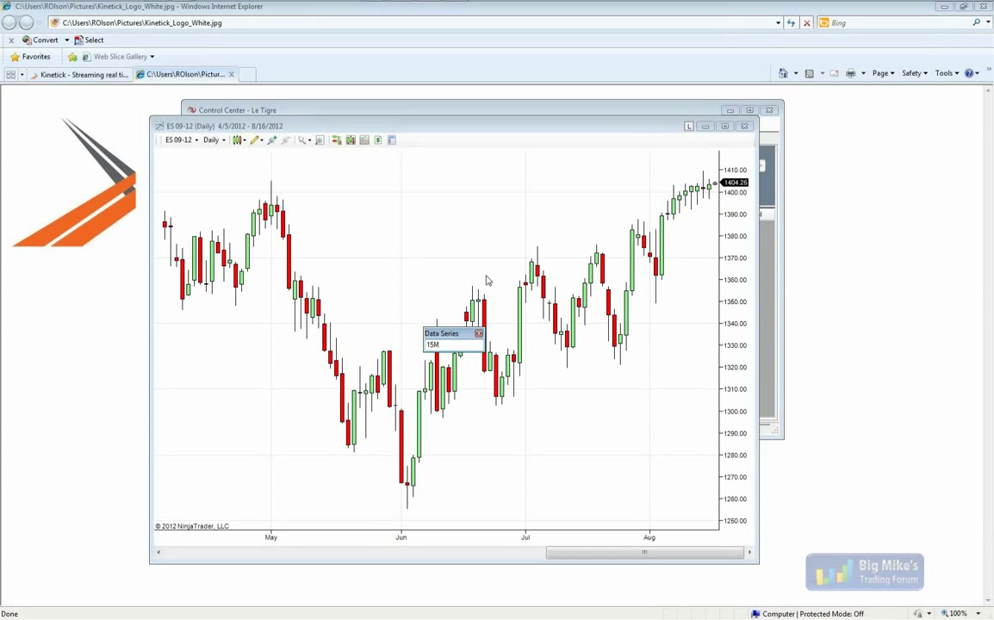
key(Return)
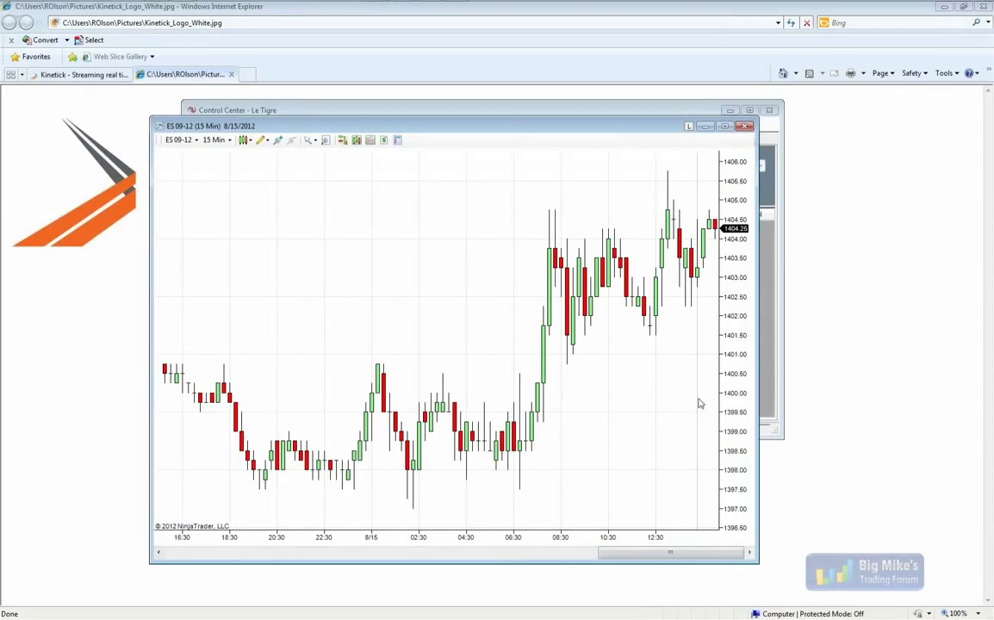
middle_click(697, 277)
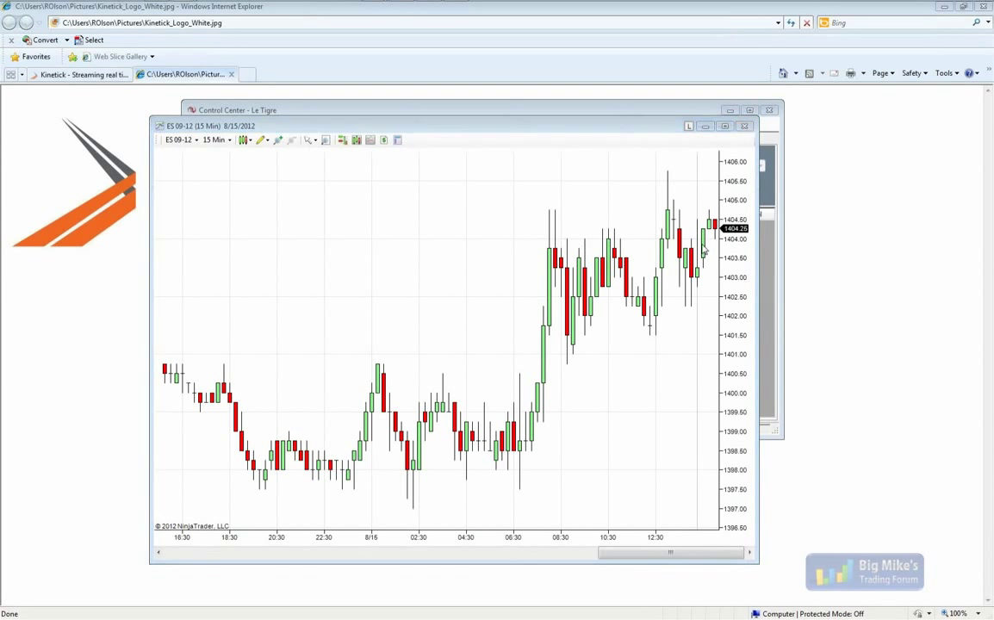
mouse_move(704, 250)
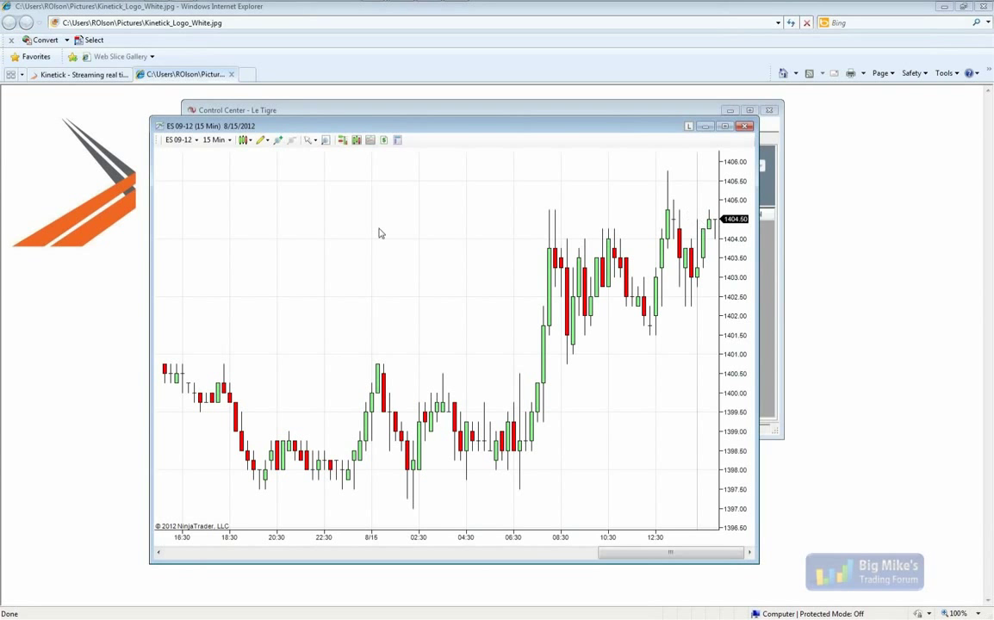
Step: Switch the 15-minute chart's instrument to AAPL
text(AAP)
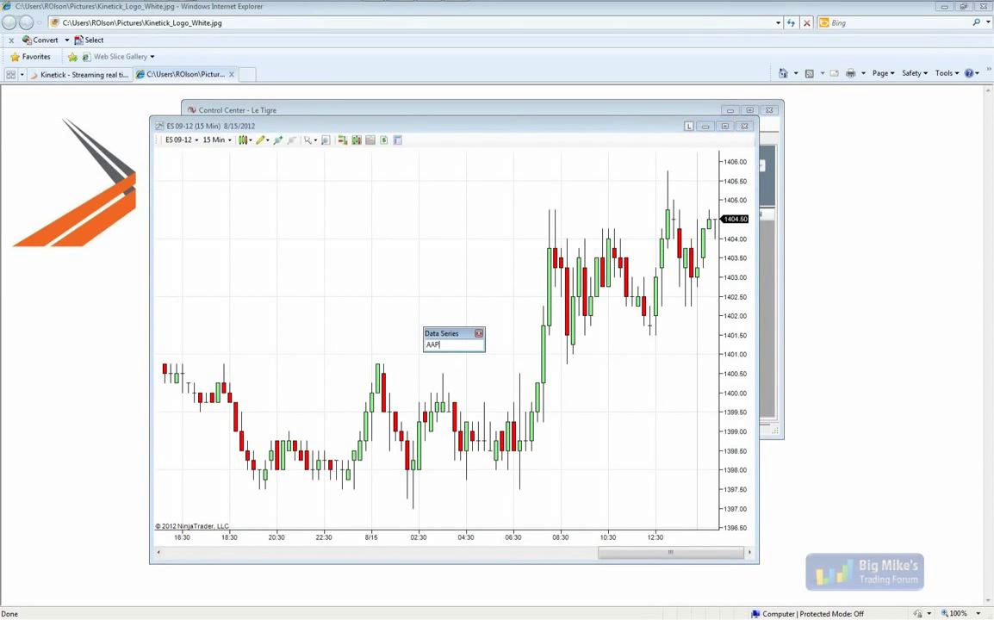
text(L)
key(Return)
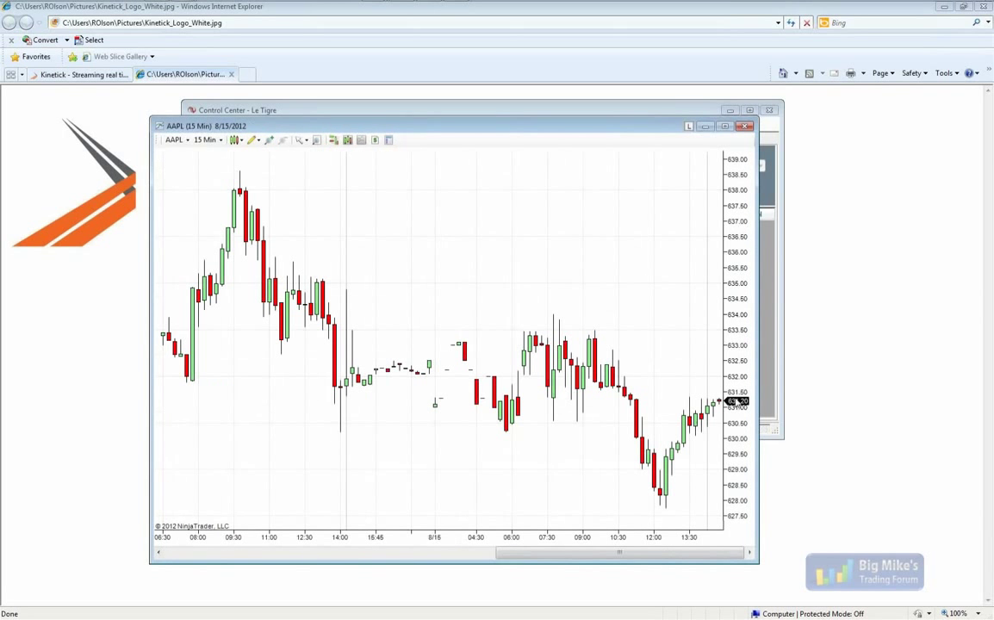
Step: Inspect the price and volume details of several AAPL 15-minute bars, and switch the chart's instrument to $EURUSD
middle_click(708, 420)
middle_click(540, 343)
middle_click(514, 413)
middle_click(495, 392)
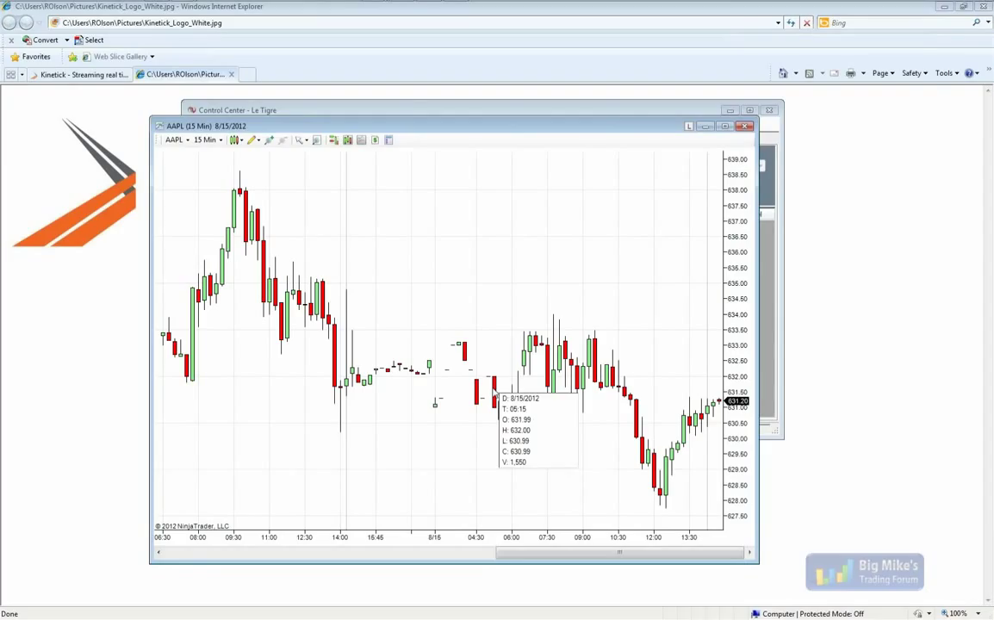
middle_click(494, 392)
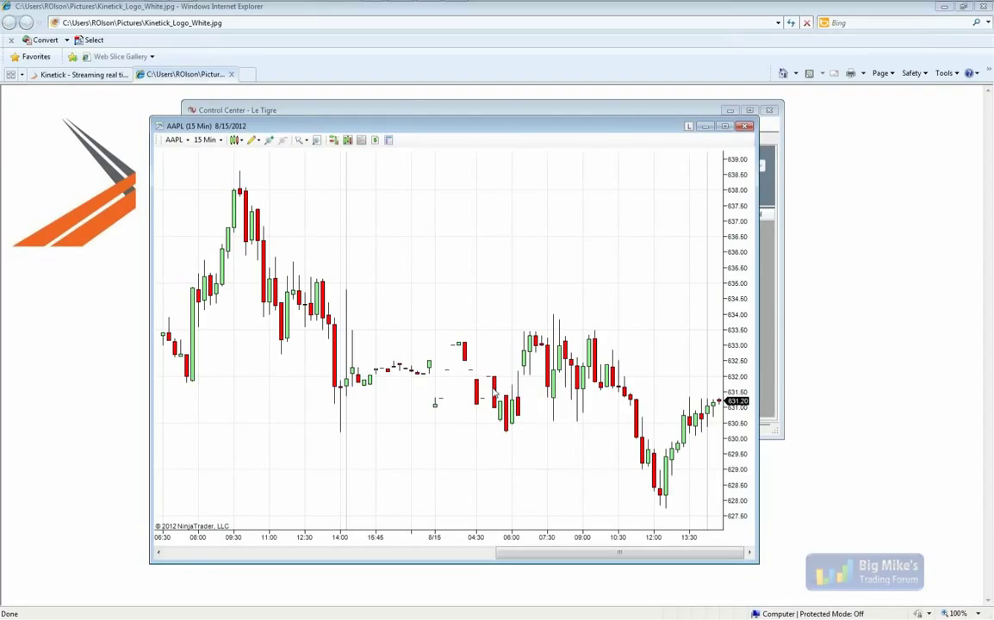
middle_click(566, 353)
text(AUDJPY)
key(Return)
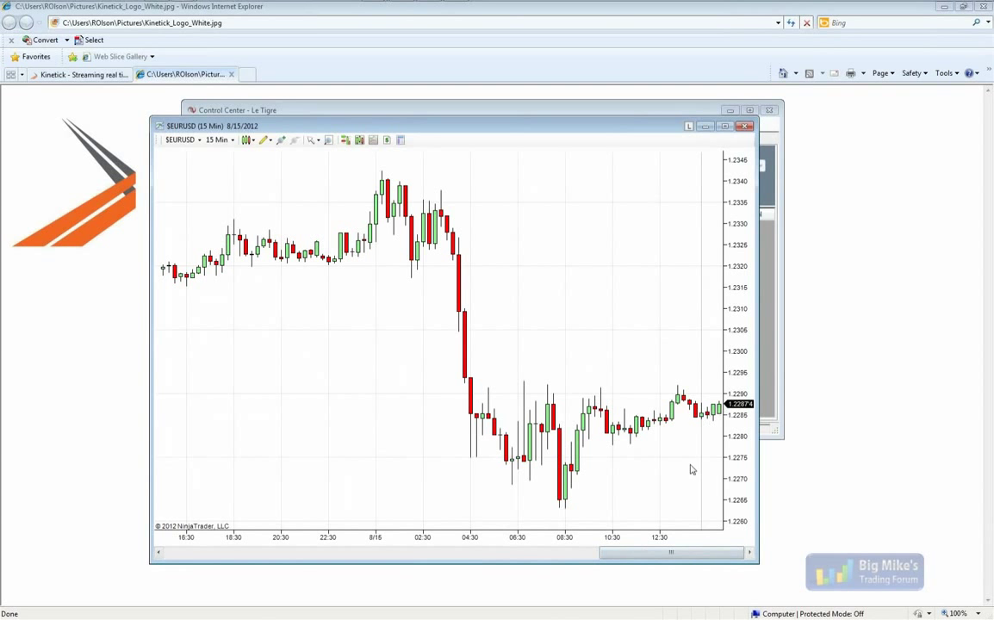
Step: Set the 15-minute $EURUSD chart's session template to Forex and inspect the details of the most recent bars
middle_click(704, 419)
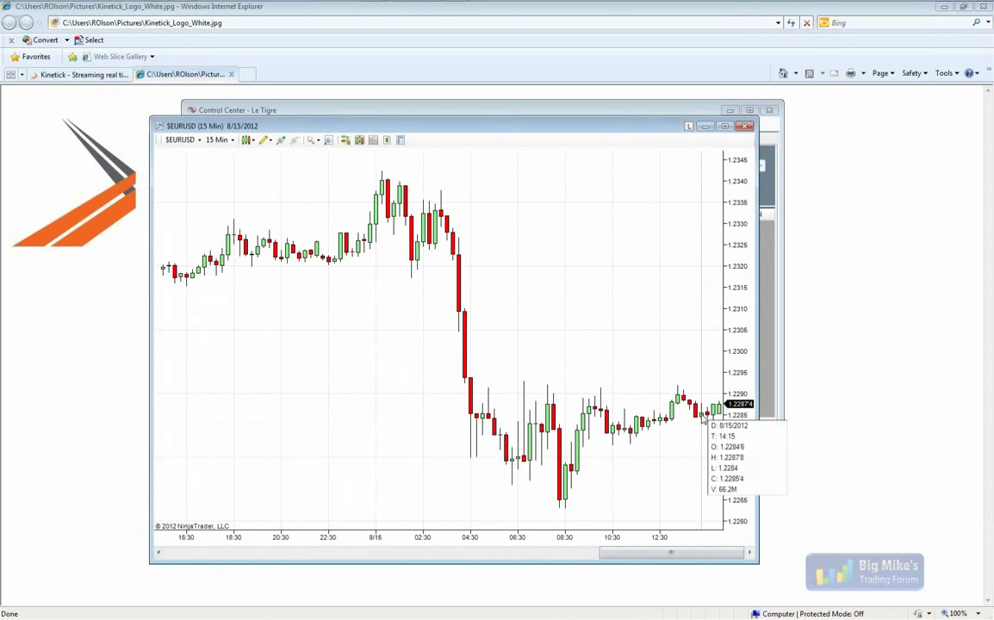
right_click(530, 206)
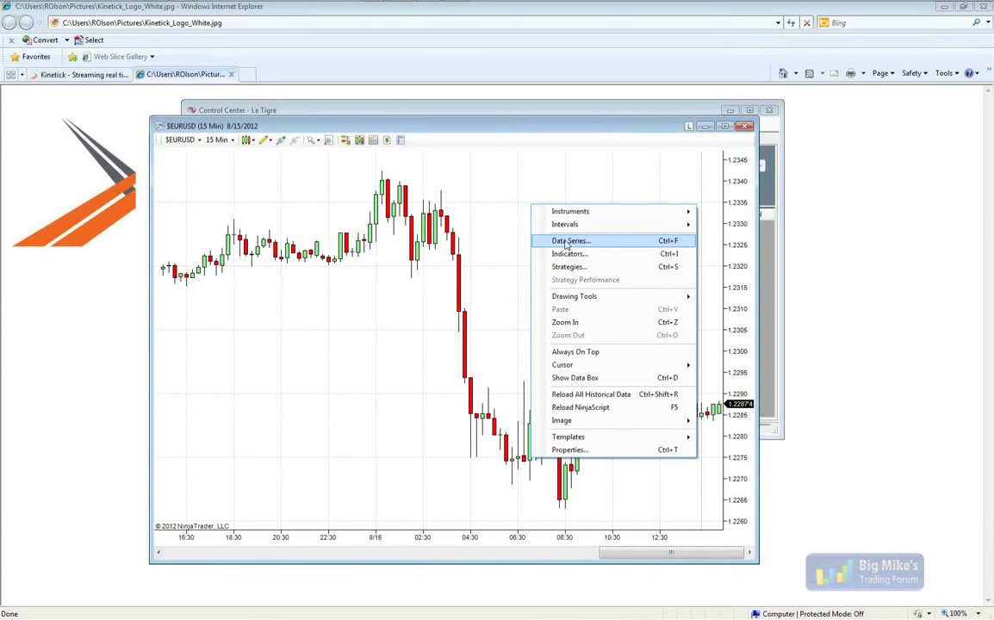
click(538, 242)
click(606, 320)
click(667, 319)
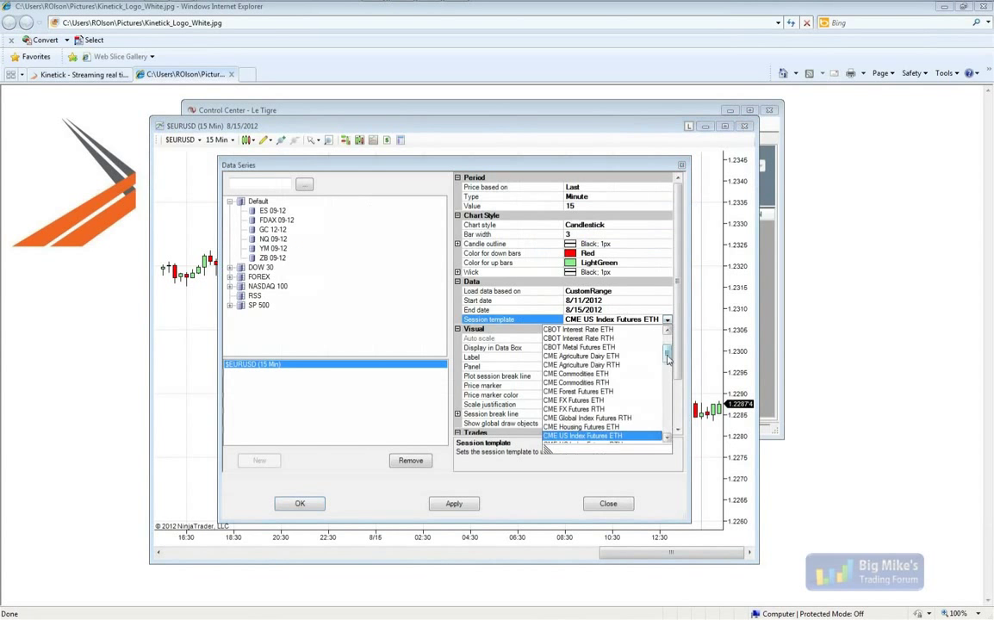
mouse_move(665, 370)
mouse_down()
mouse_move(666, 396)
mouse_move(659, 390)
mouse_up()
click(551, 356)
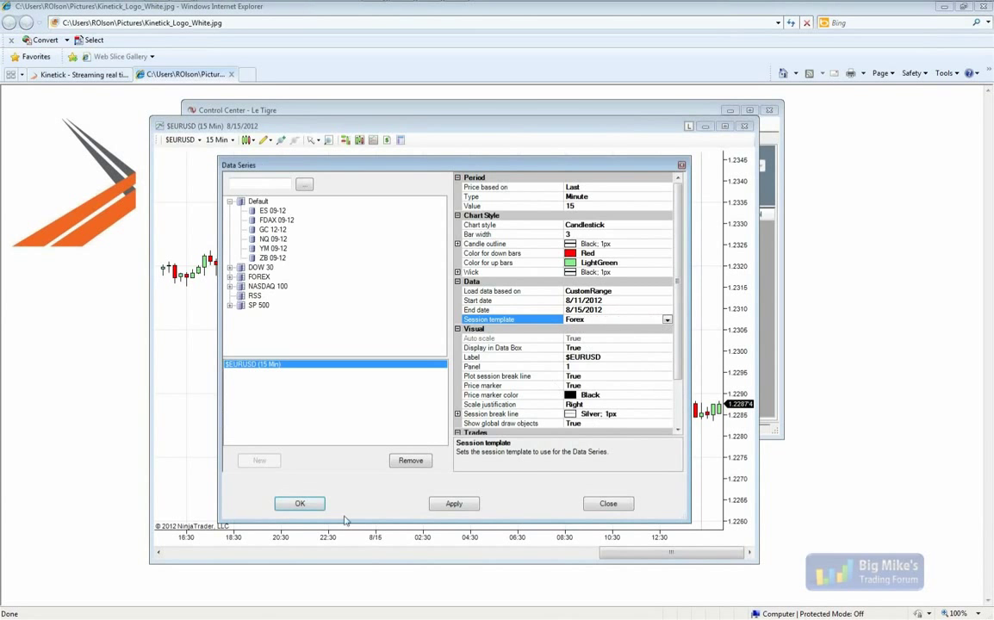
click(300, 504)
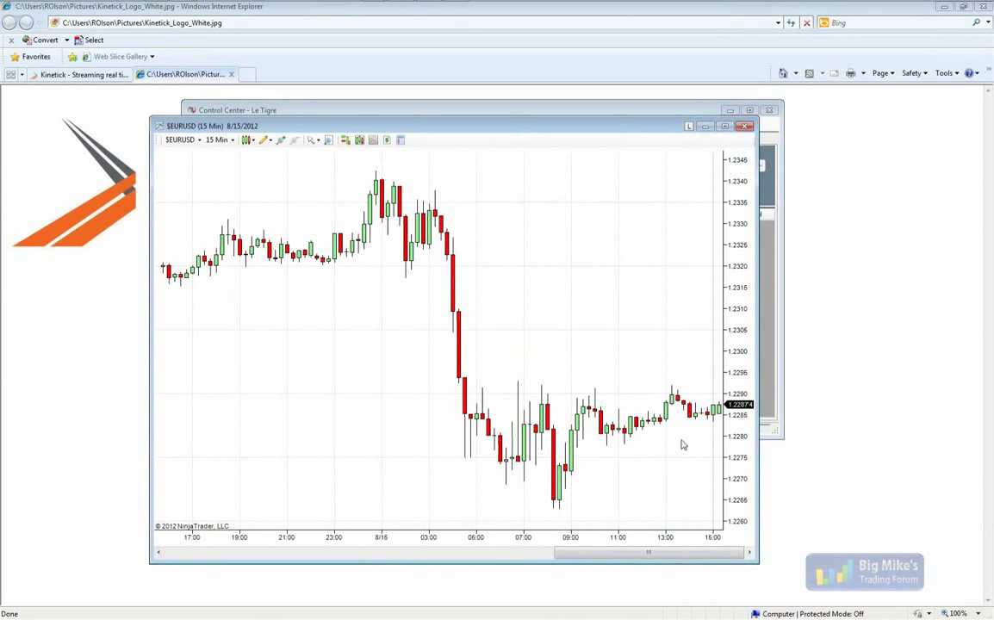
middle_click(716, 413)
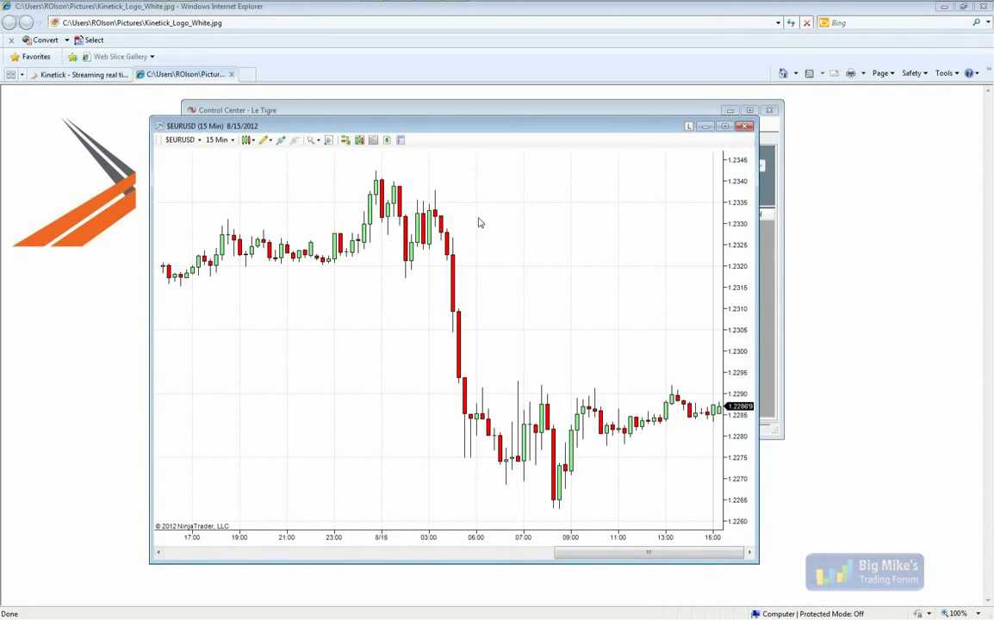
Step: Switch the chart's instrument to ^TICK with a 1-minute interval
text(1)
text(TICK 1M)
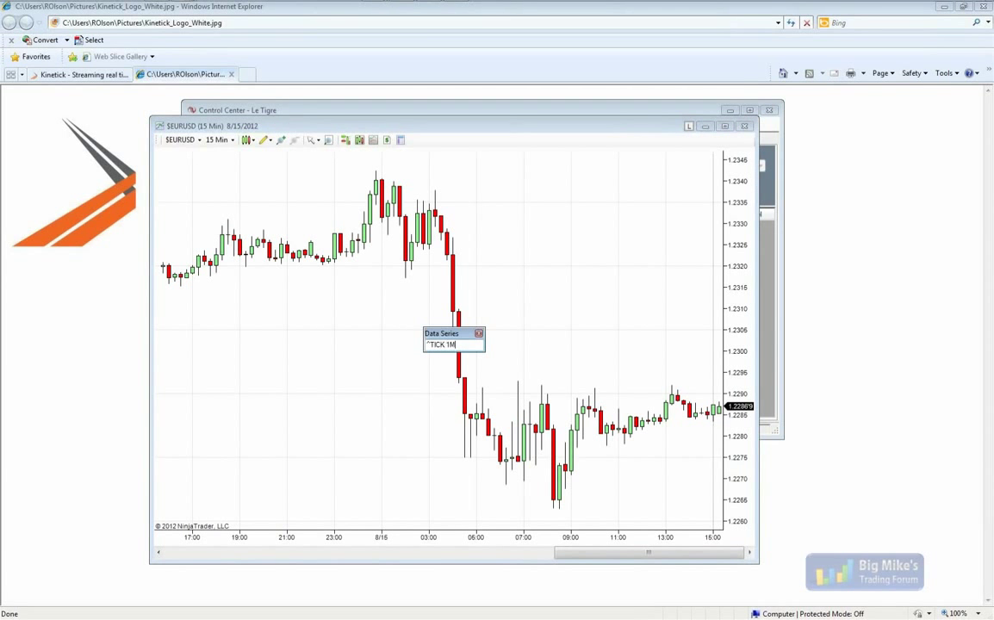
key(Return)
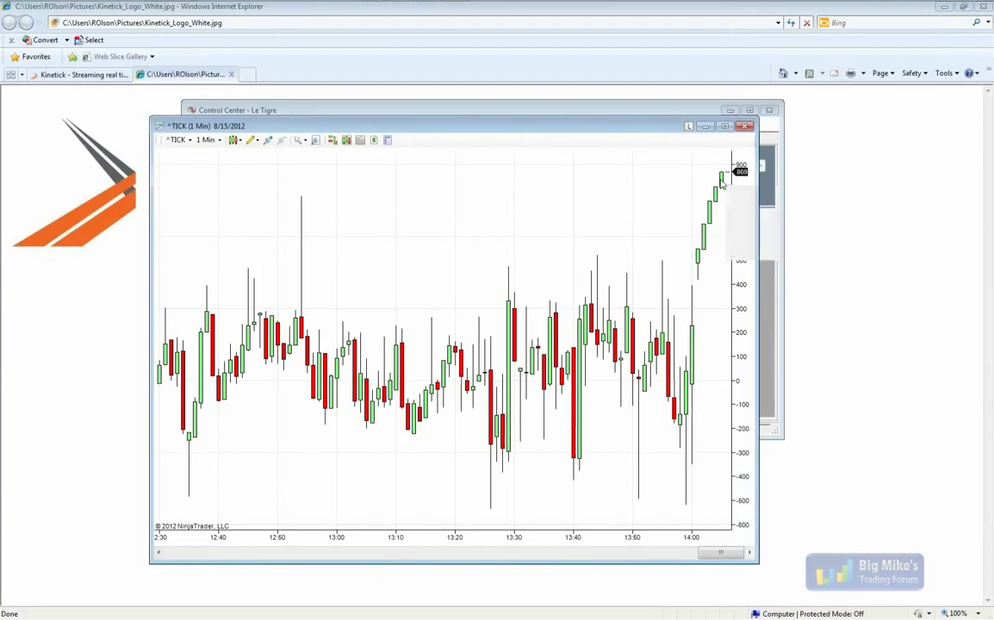
right_click(448, 195)
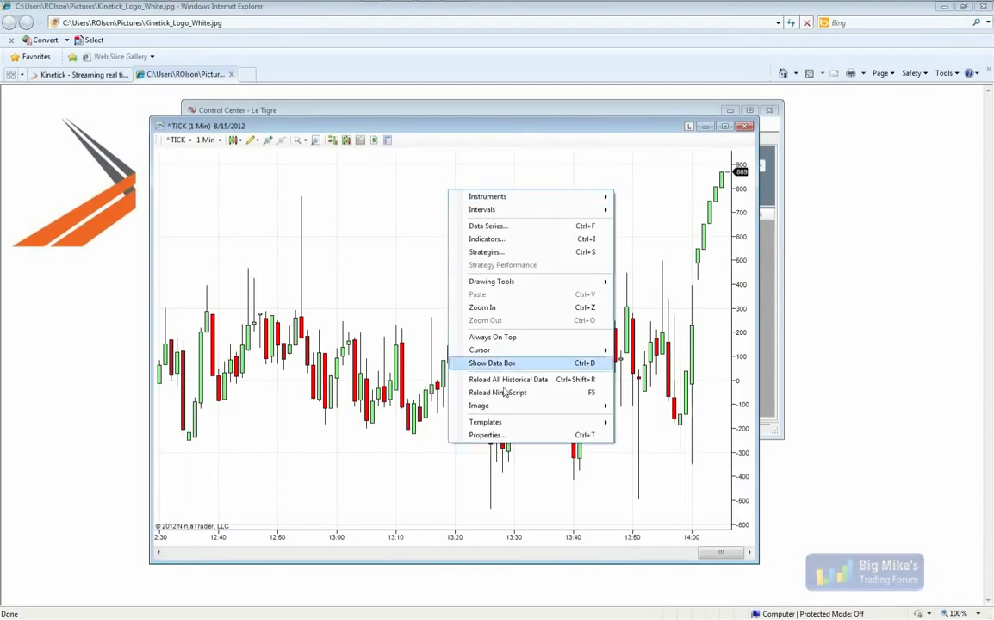
click(487, 435)
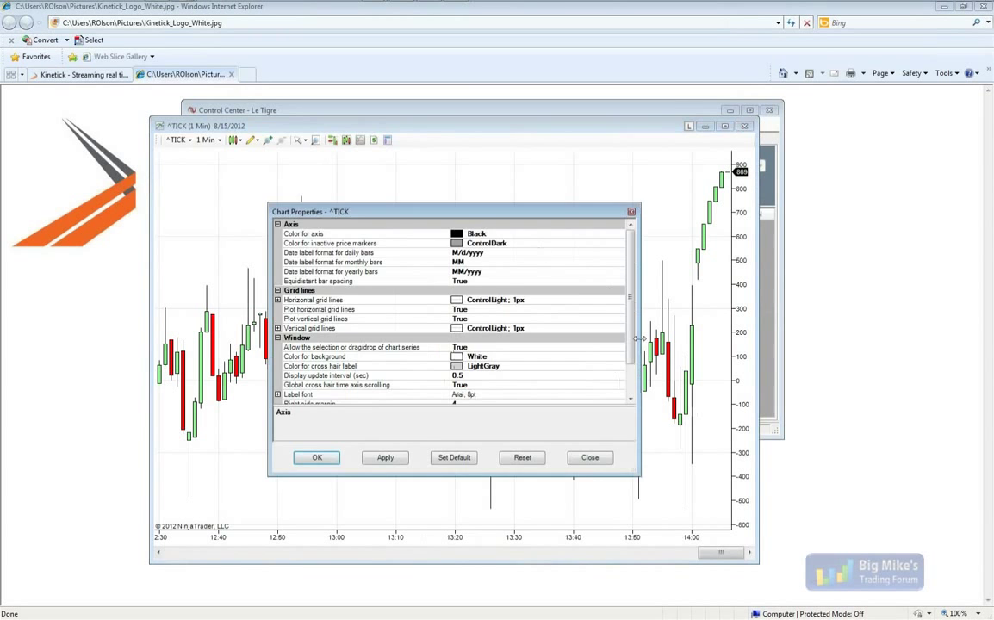
click(591, 457)
Step: Set the ^TICK chart's session template to US Equities ETH and inspect the details of the bars around 14:00
right_click(525, 195)
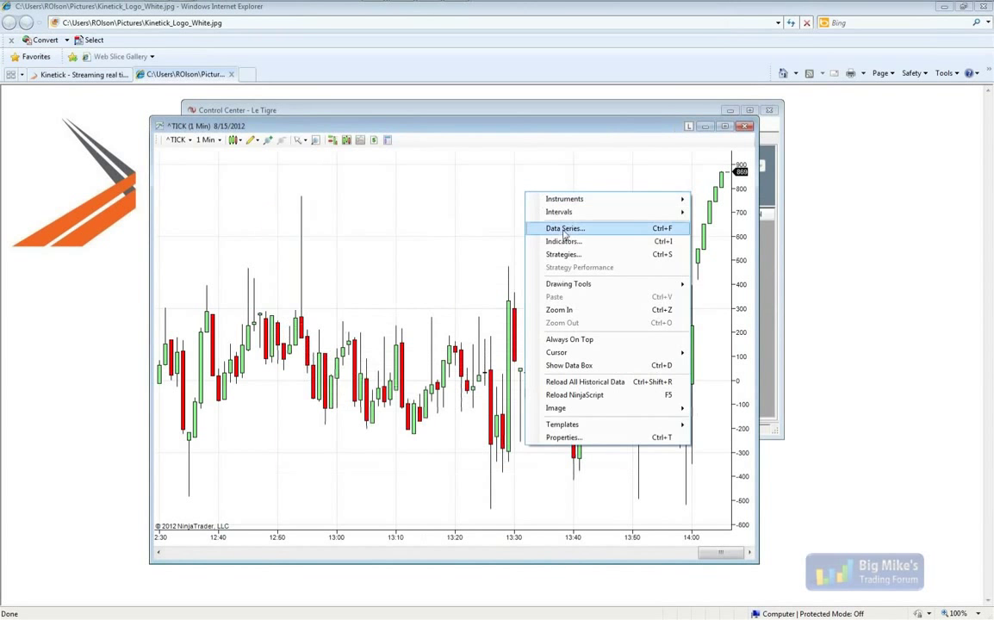
click(564, 229)
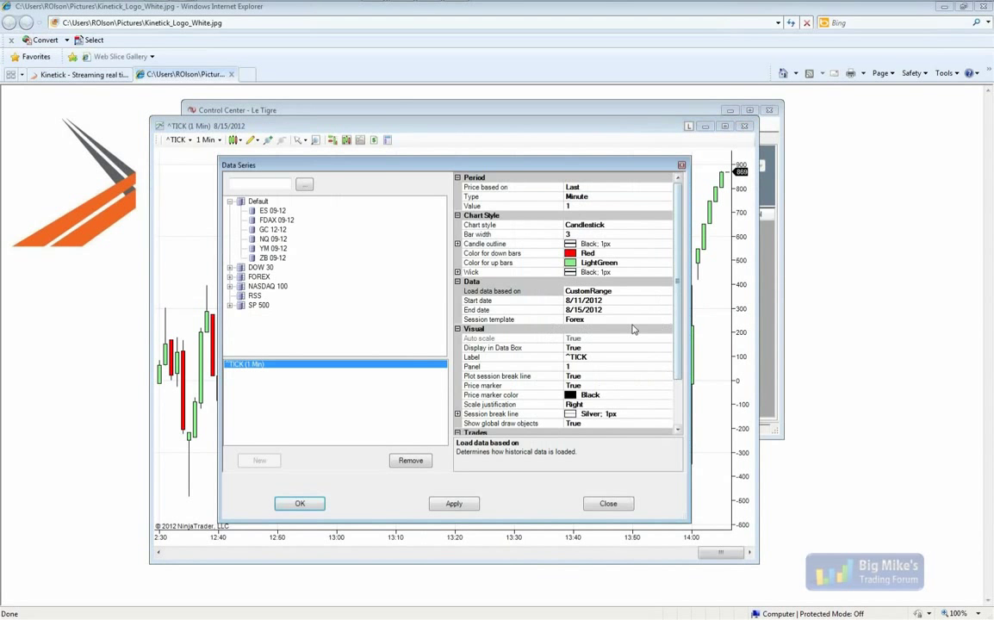
click(667, 320)
click(668, 321)
scroll(598, 387, down, 10)
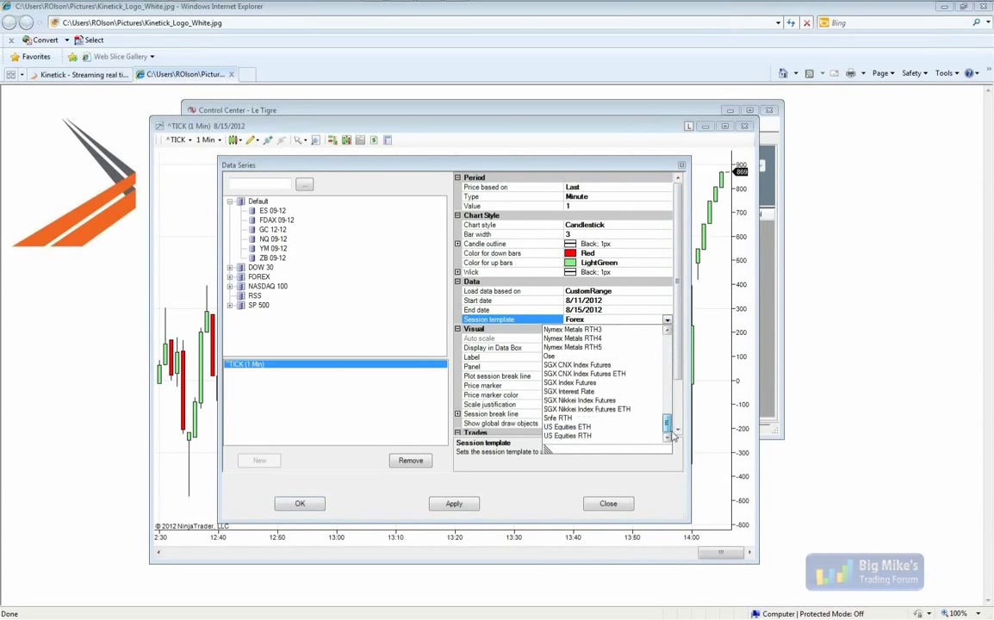
click(594, 427)
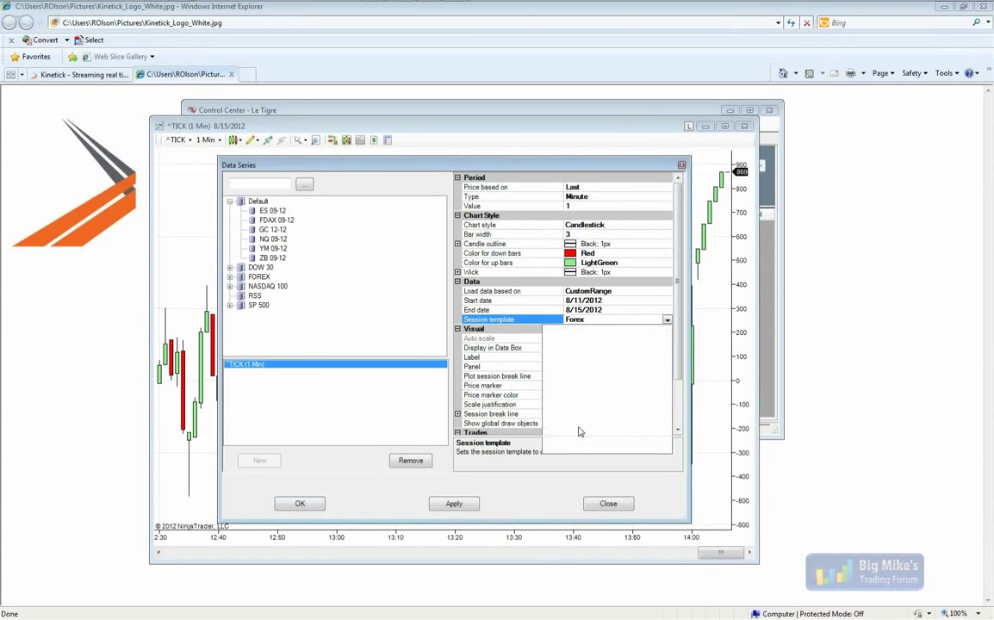
click(435, 506)
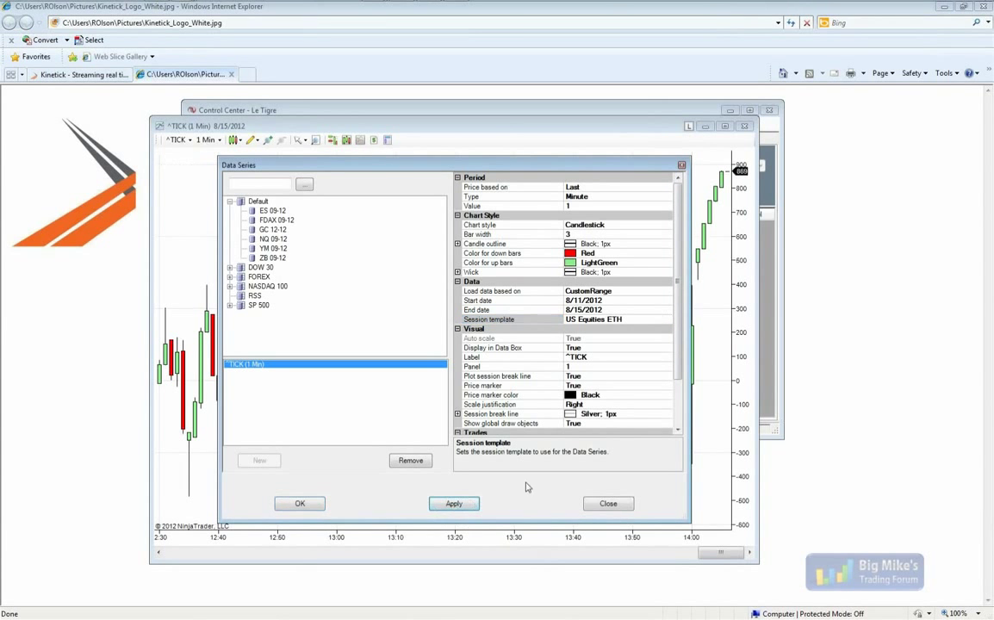
click(300, 503)
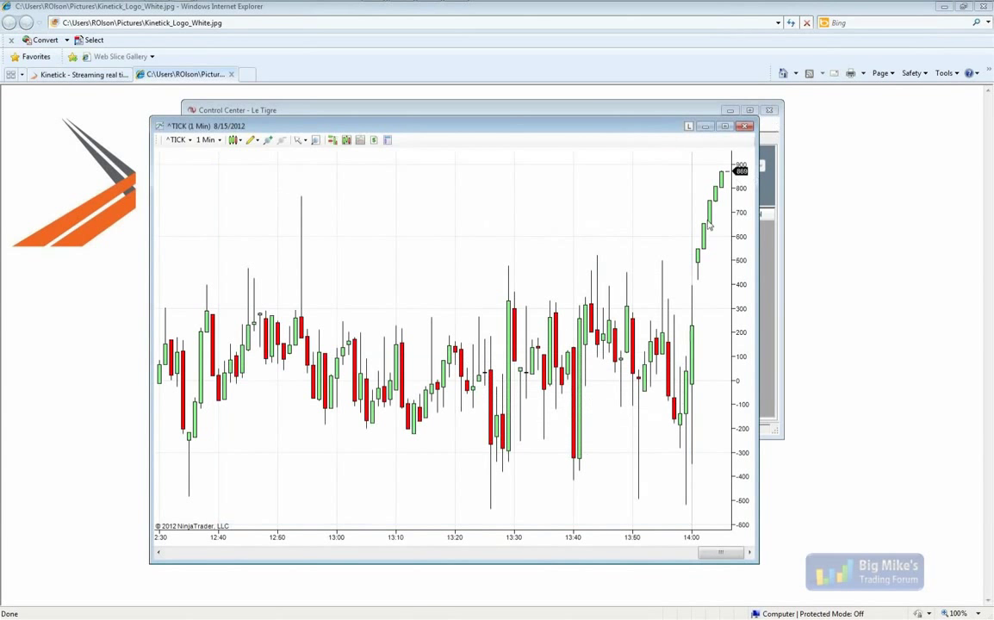
middle_click(692, 336)
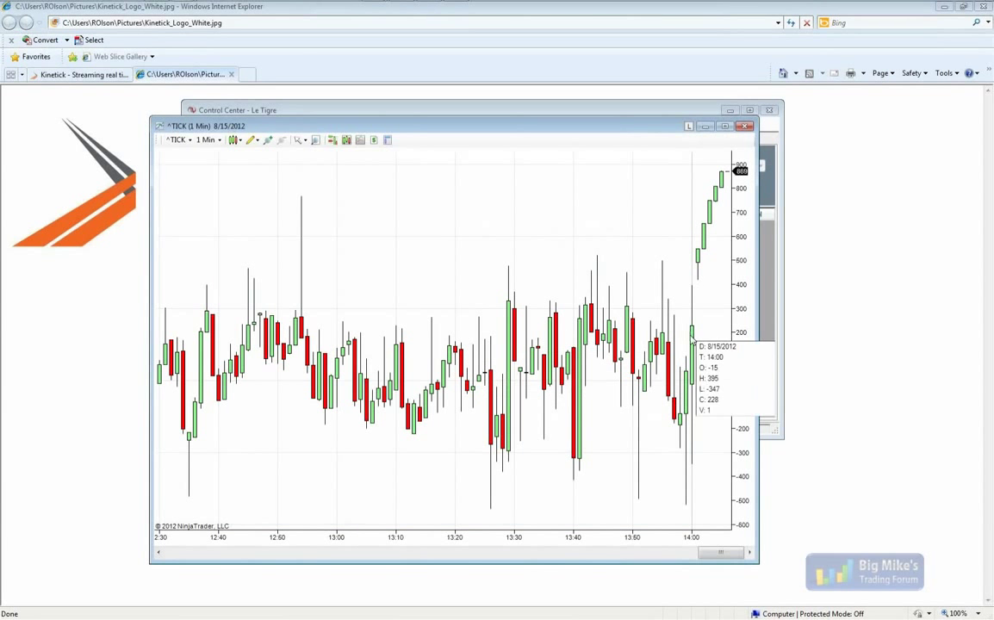
middle_click(699, 257)
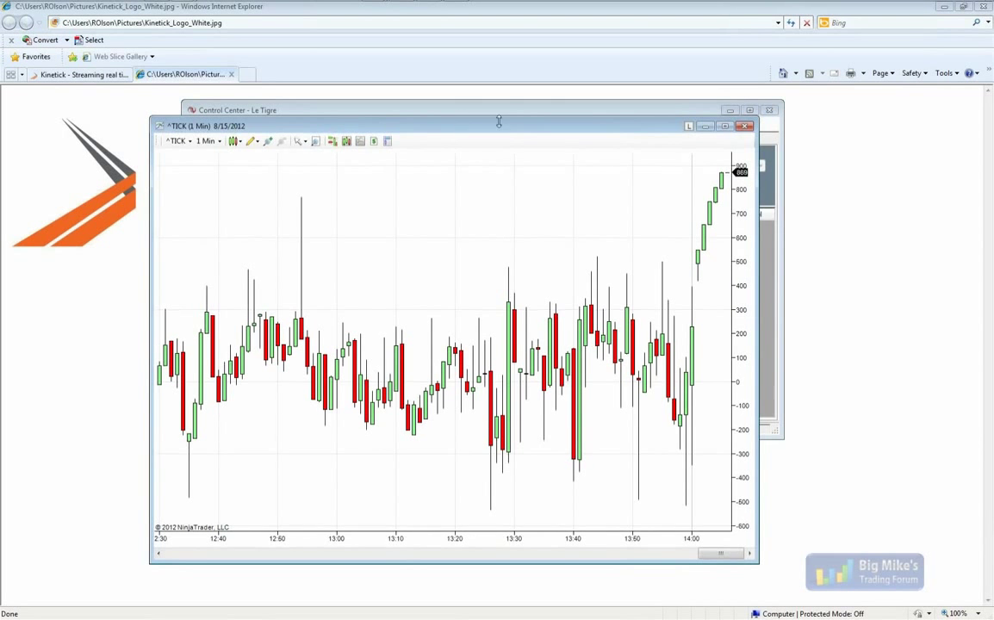
Step: Move the ^TICK chart window aside to uncover the Control Center's quotes, and change the chart's interval to 4 Range
drag(500, 116, 758, 114)
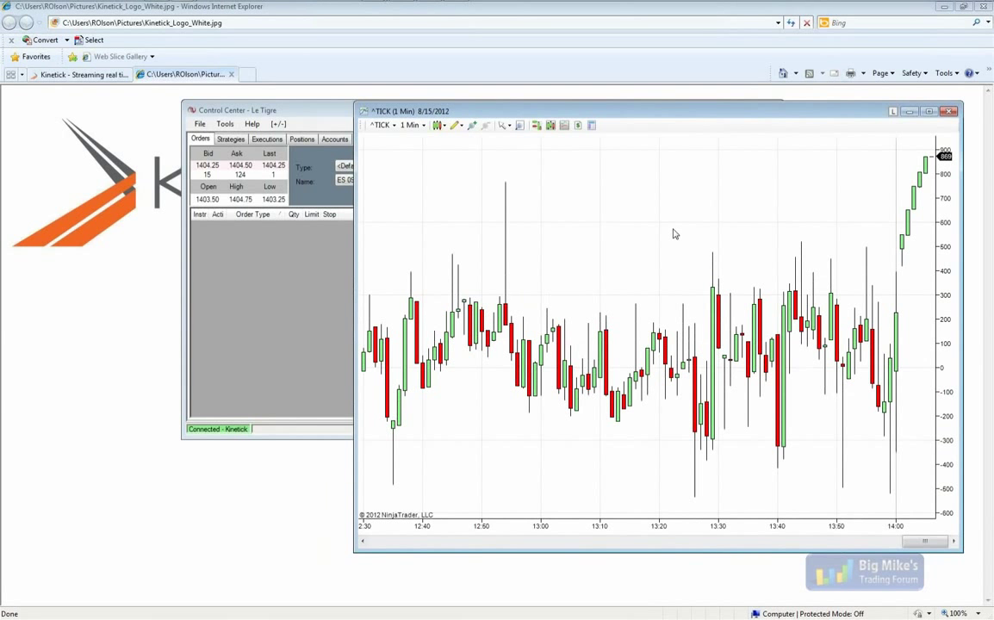
text(4R)
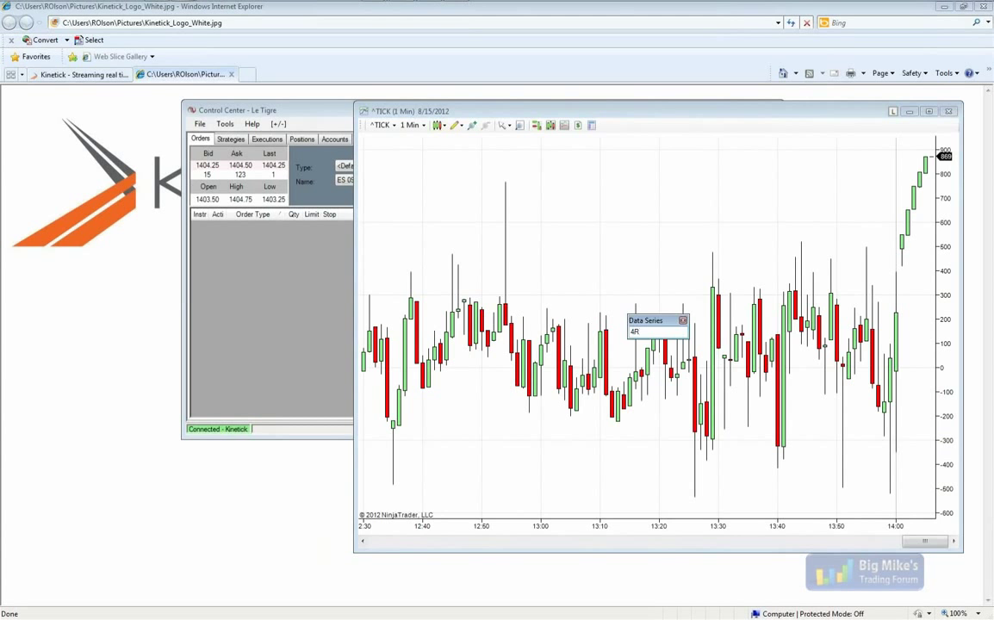
key(Return)
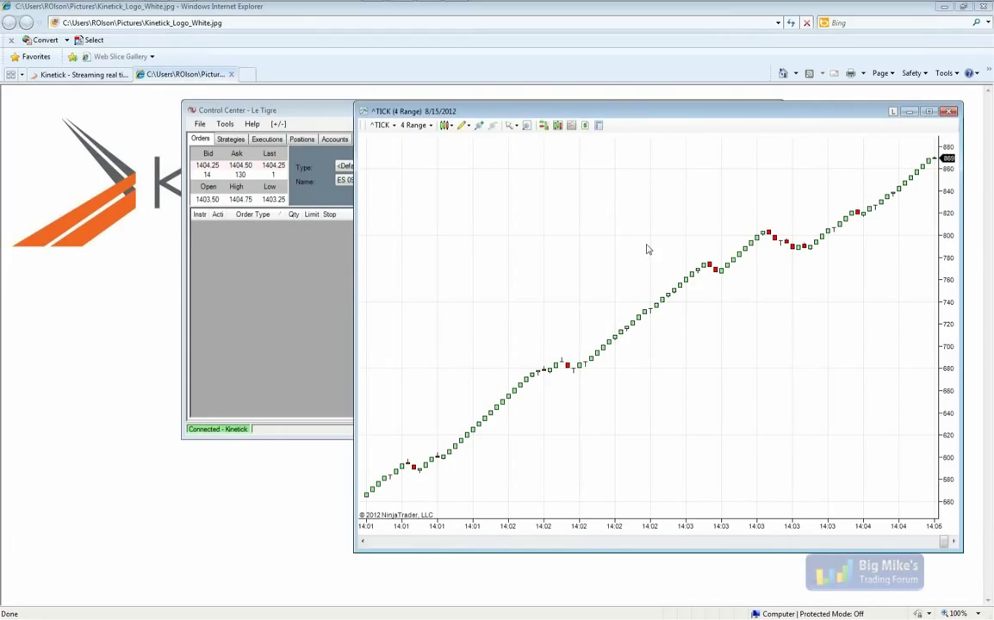
Step: Switch the 4 Range chart's instrument to ES 09-12 and set its session template to CME US Index Futures ETH
text(ES)
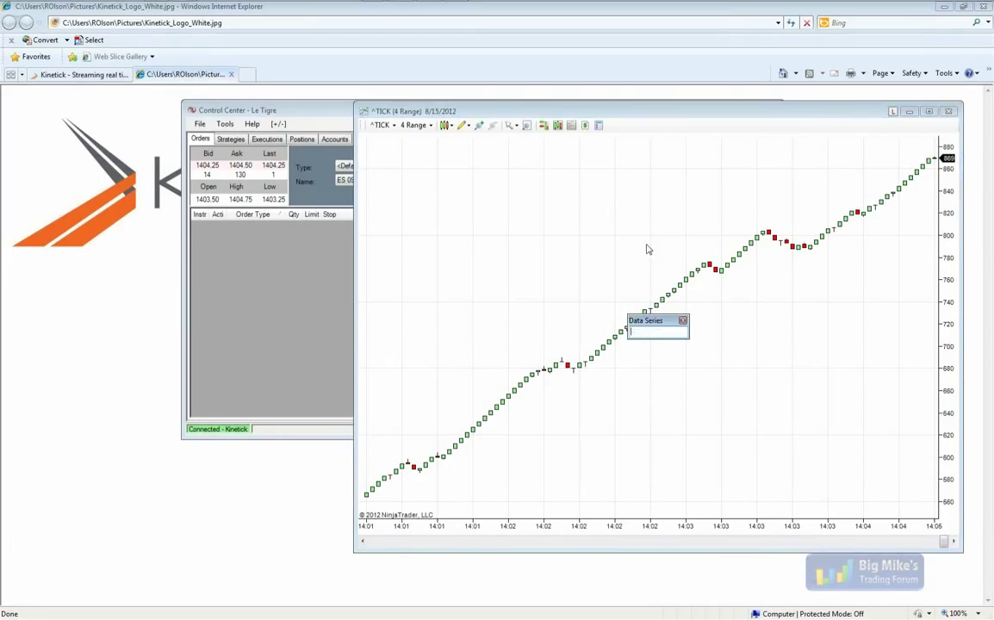
text( 09-12)
key(Return)
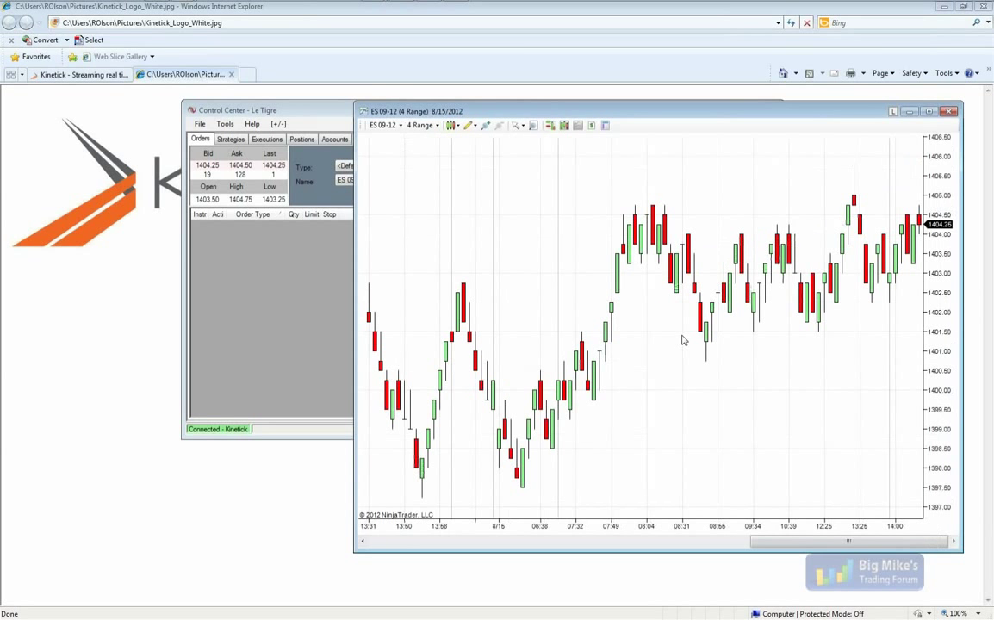
right_click(663, 190)
click(715, 225)
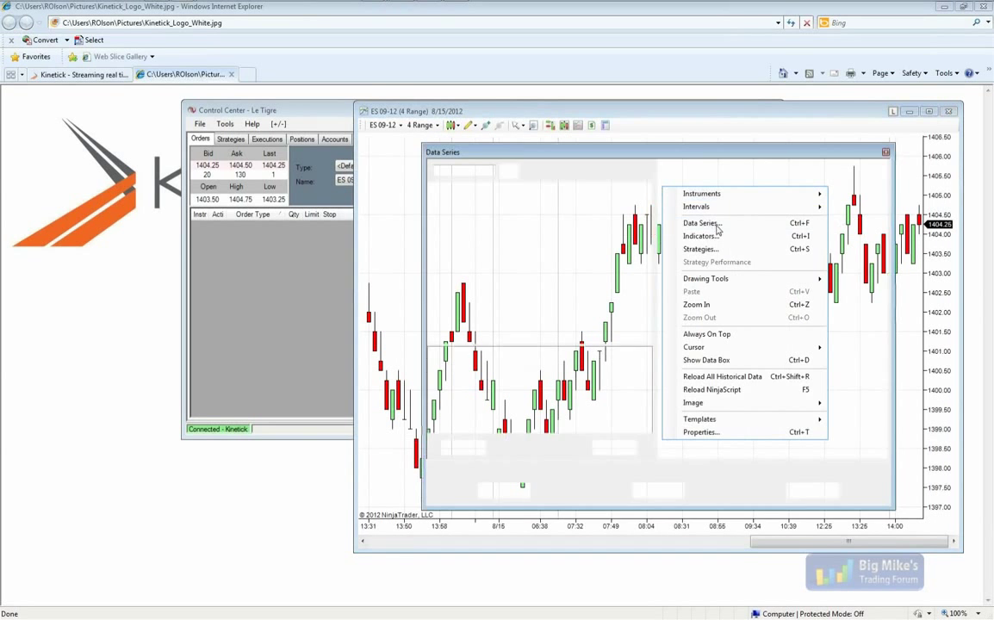
click(796, 306)
click(870, 307)
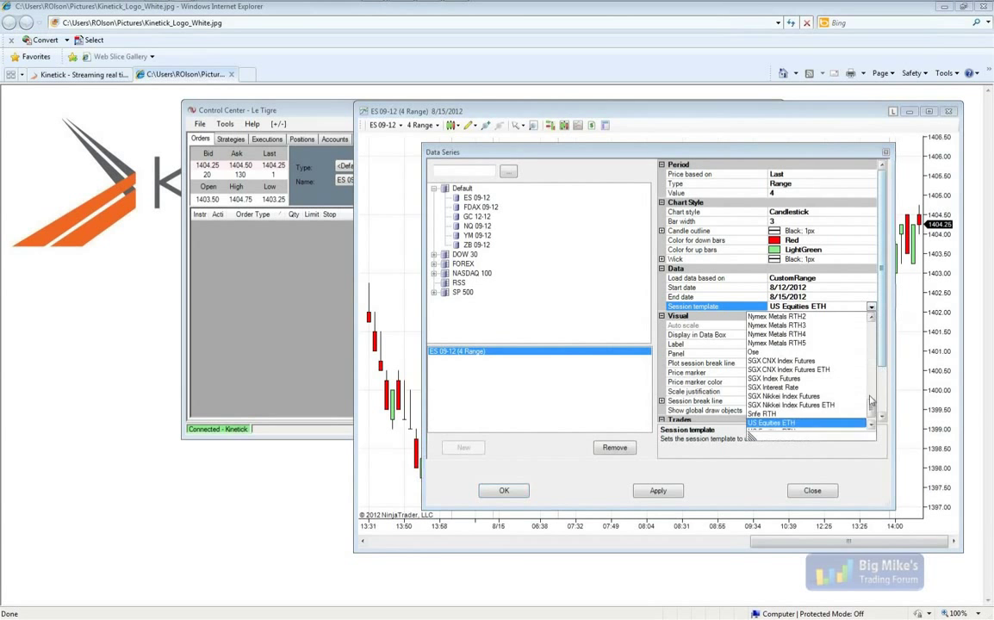
drag(870, 401, 797, 355)
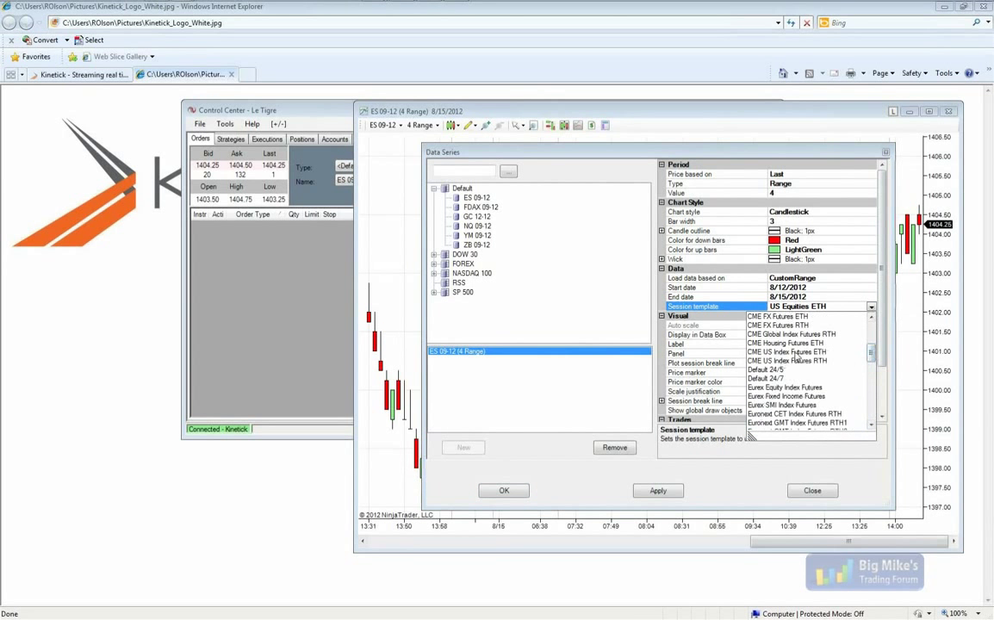
click(795, 353)
click(506, 492)
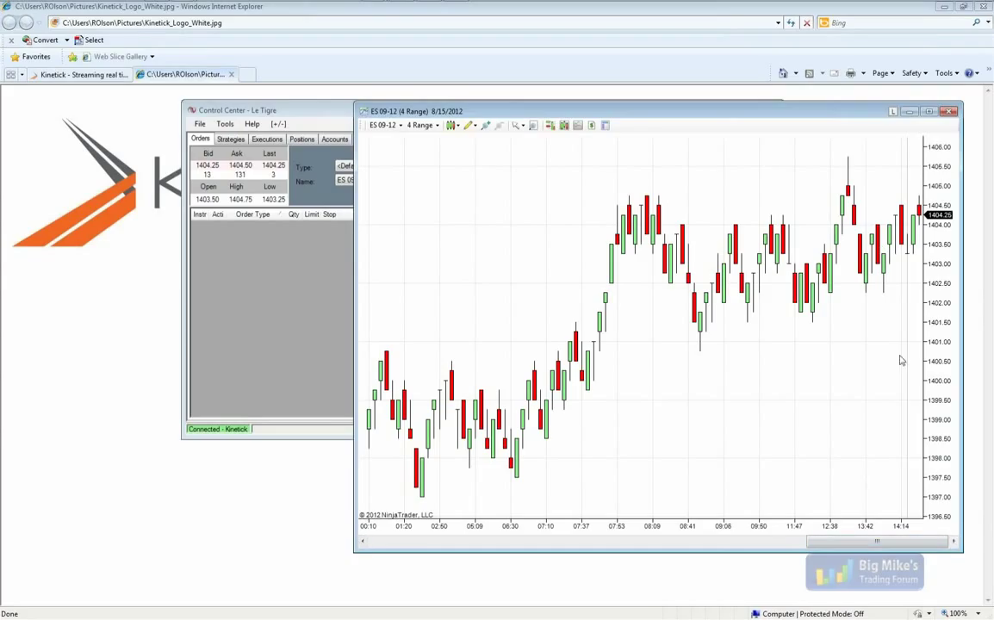
Step: Change the ES 09-12 chart's interval to 100 Tick, look through its earlier bars, and return to the latest ones
mouse_move(847, 548)
mouse_down()
mouse_move(829, 547)
mouse_move(867, 544)
mouse_up()
text(100T)
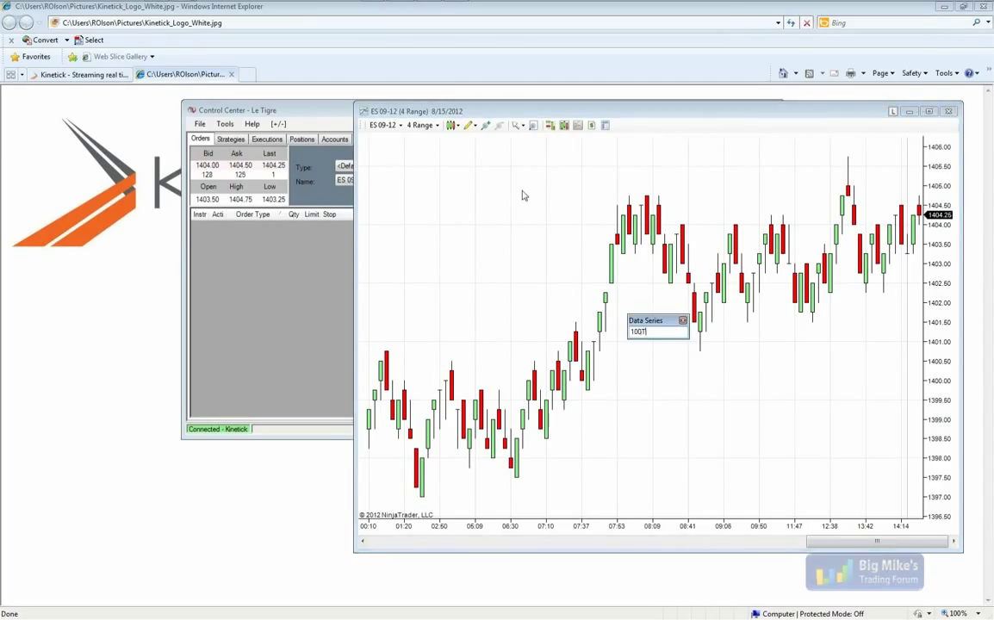
key(Return)
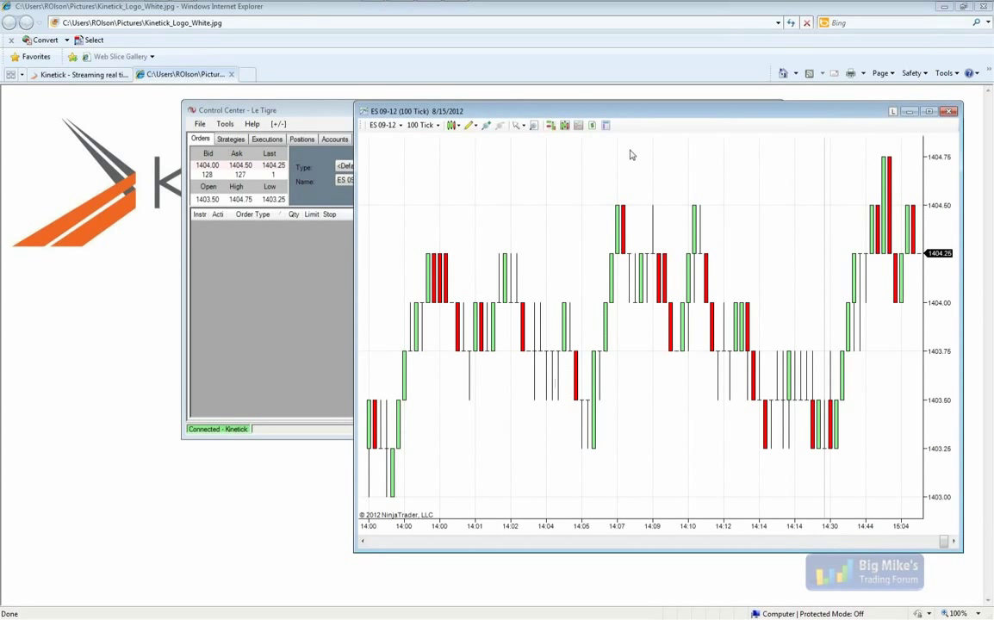
click(898, 540)
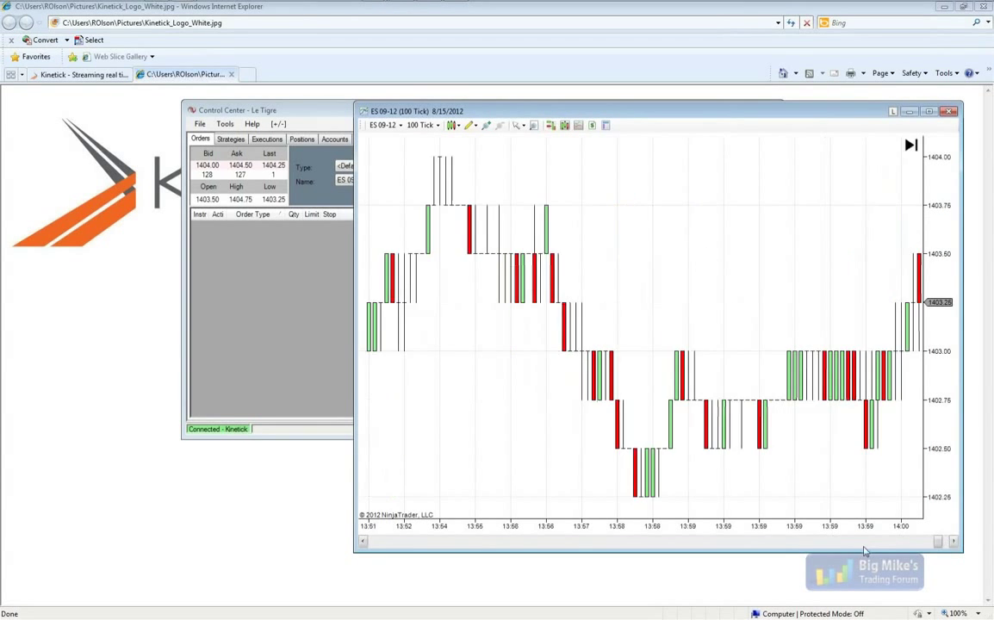
click(913, 543)
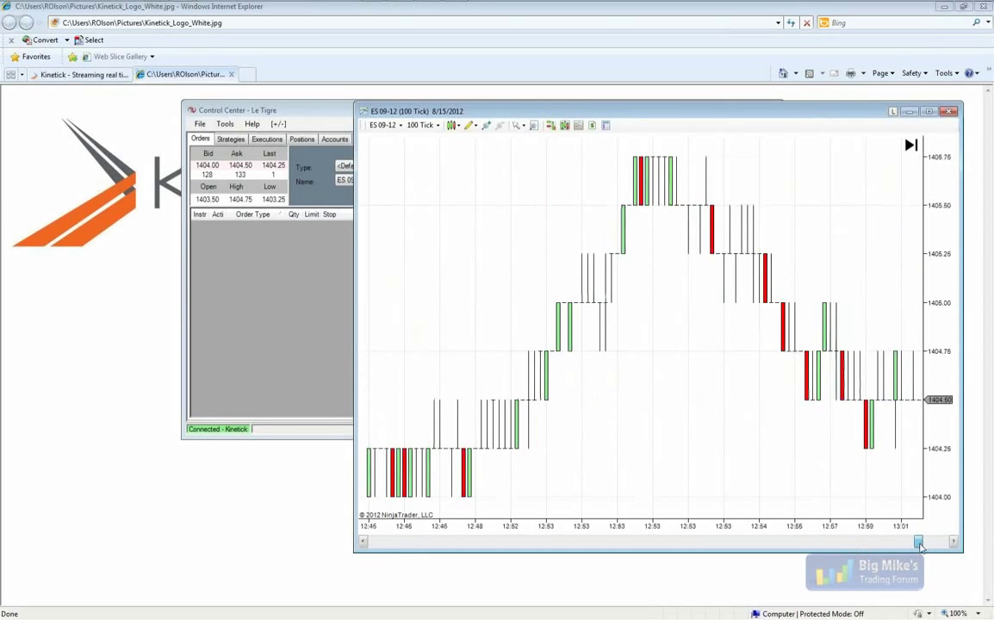
click(913, 543)
drag(912, 542, 892, 543)
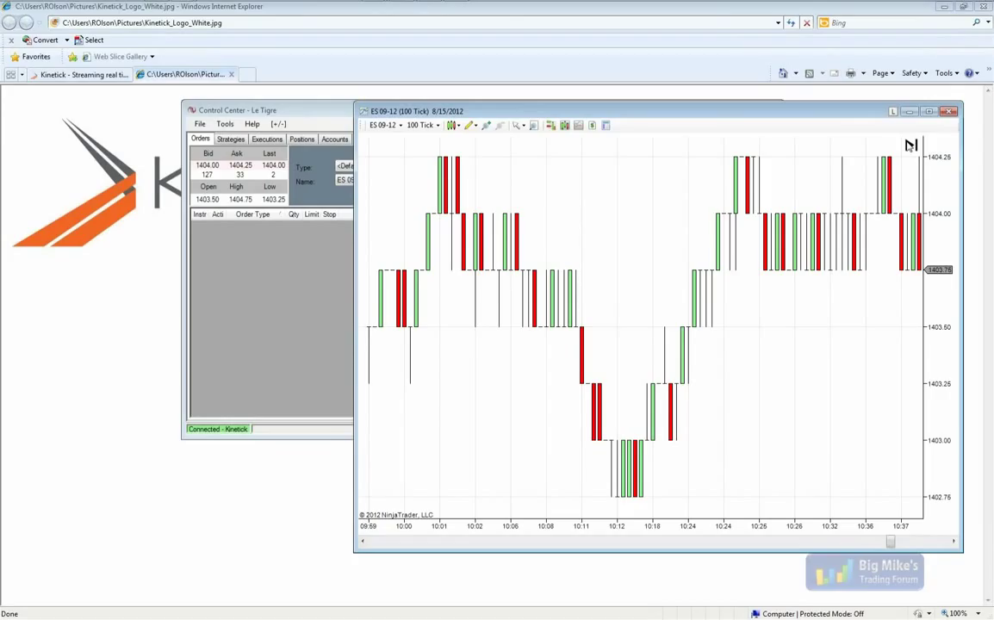
scroll(694, 313, down, 10)
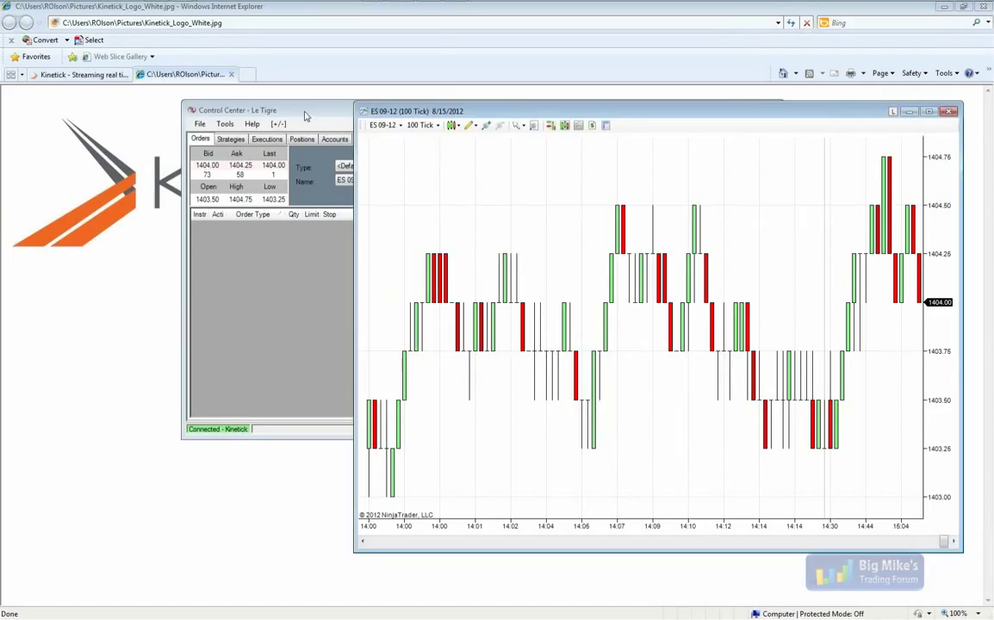
Step: Open a new Static SuperDOM window and place it over the Control Center
click(278, 107)
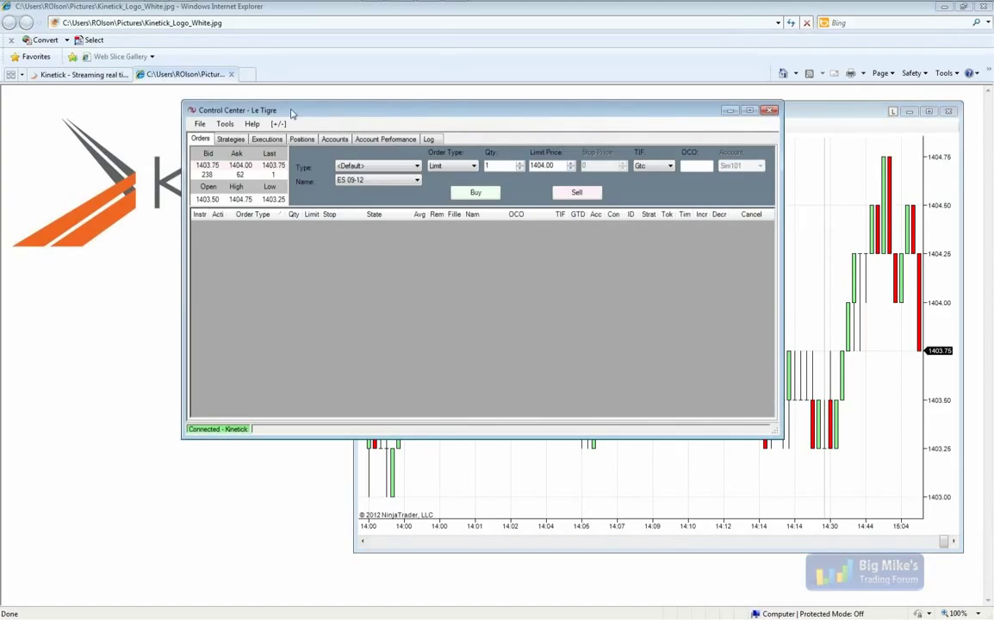
click(200, 123)
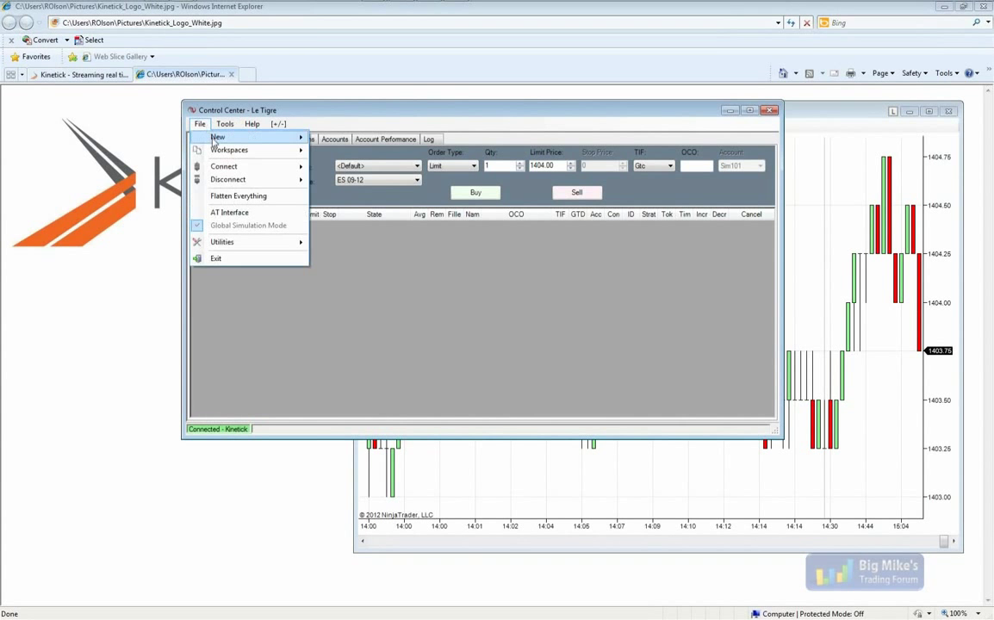
mouse_move(215, 139)
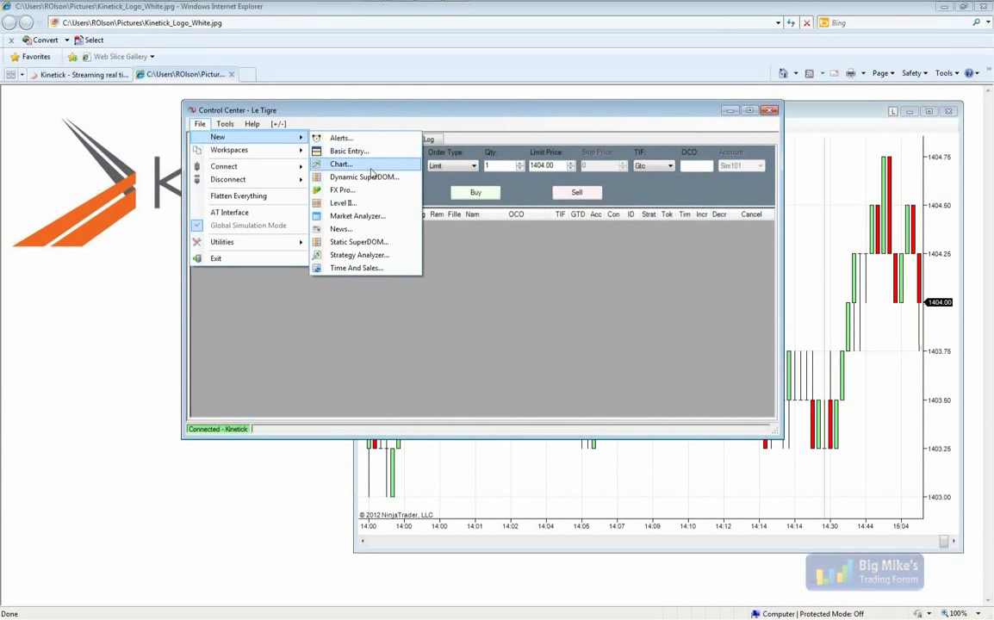
click(359, 244)
drag(220, 155, 258, 114)
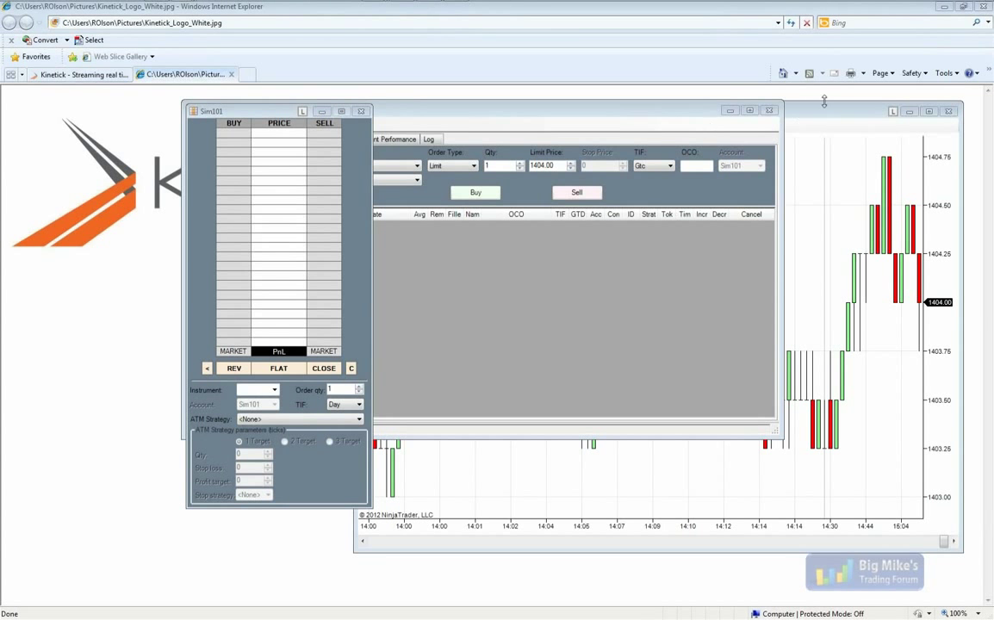
click(584, 106)
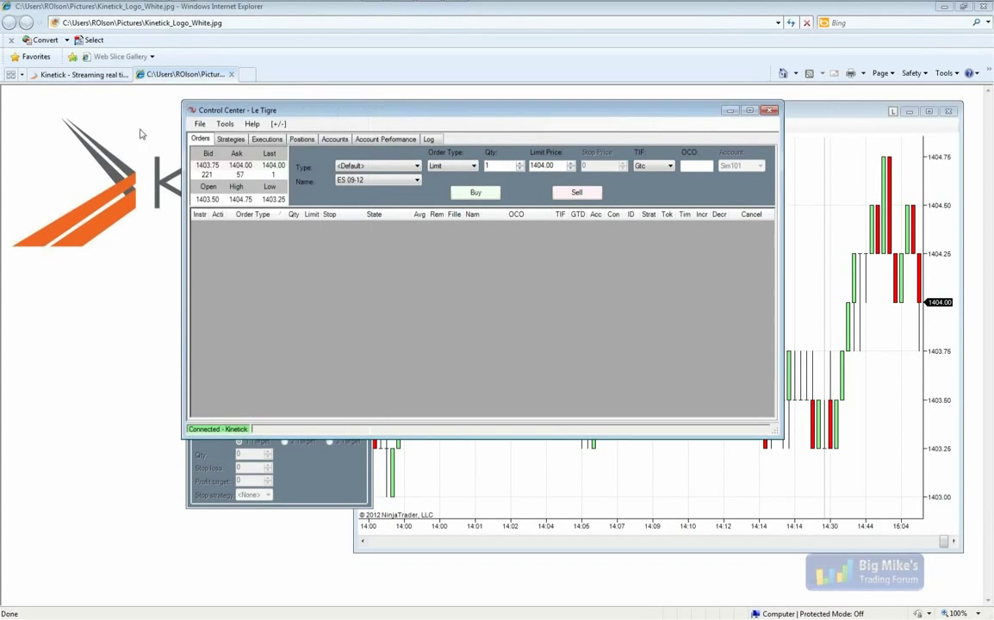
click(199, 123)
mouse_move(258, 137)
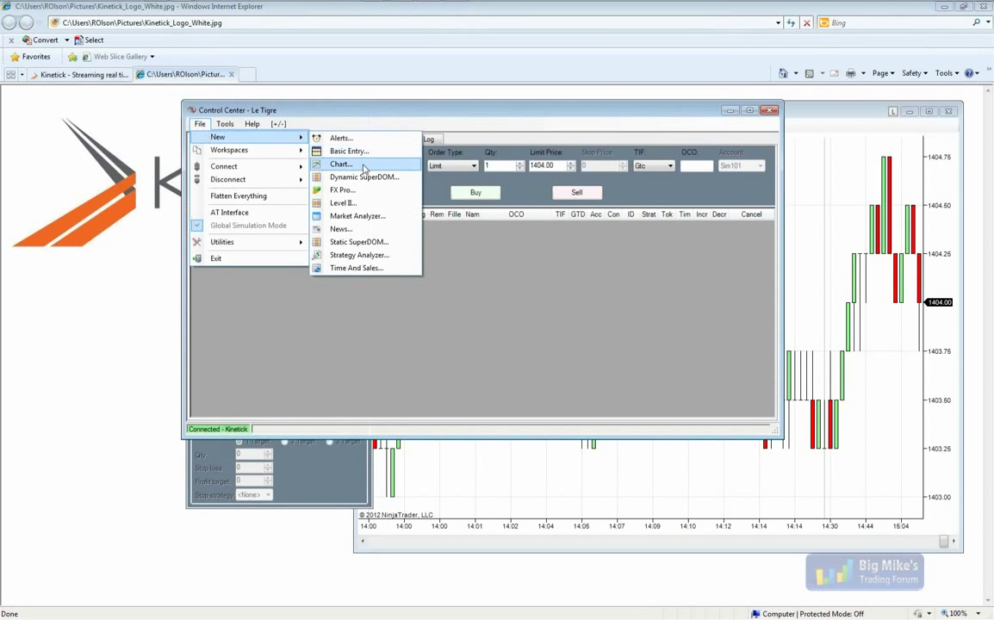
click(764, 104)
click(268, 107)
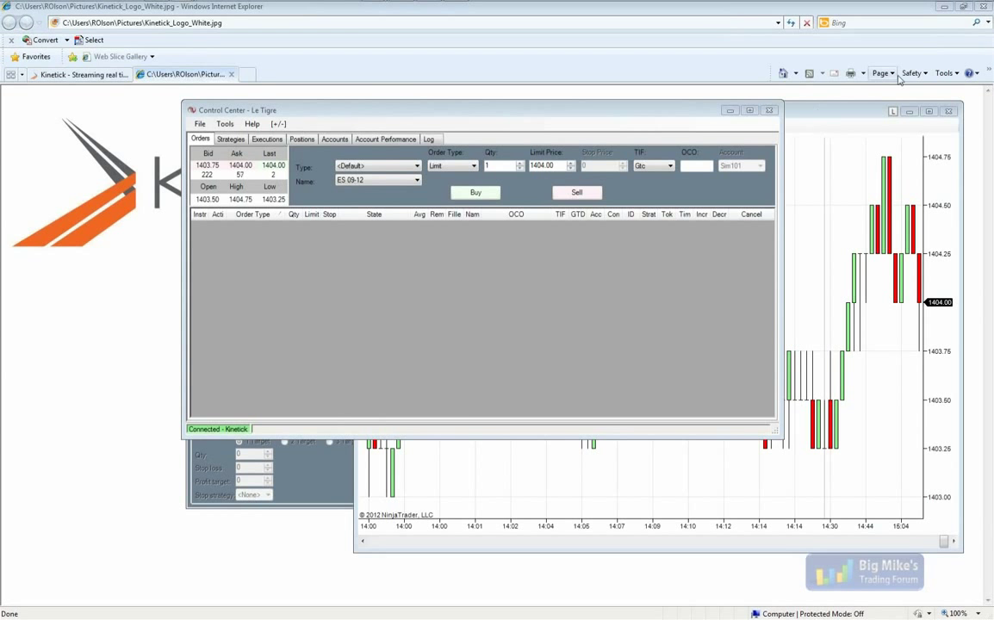
Step: Check the date range settings in the ES 09-12 (100 Tick) chart's data series and close them without changes
click(792, 112)
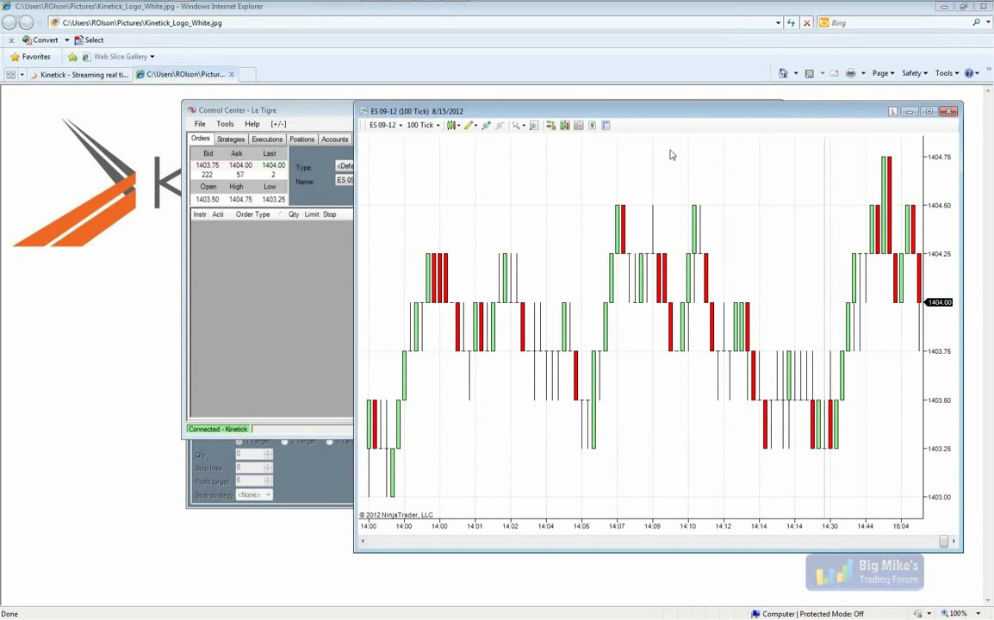
right_click(597, 164)
click(663, 201)
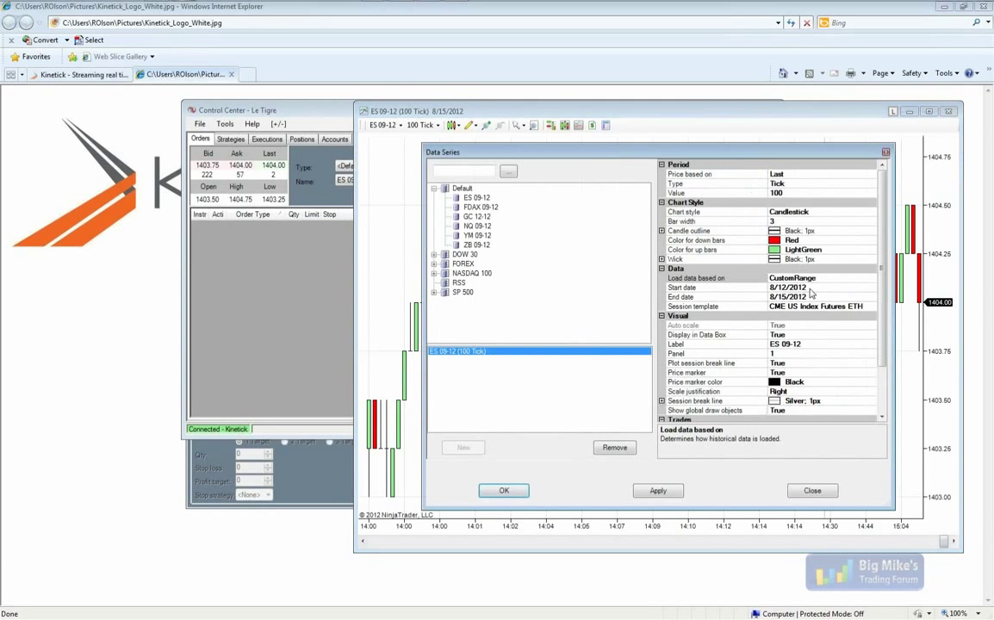
click(694, 287)
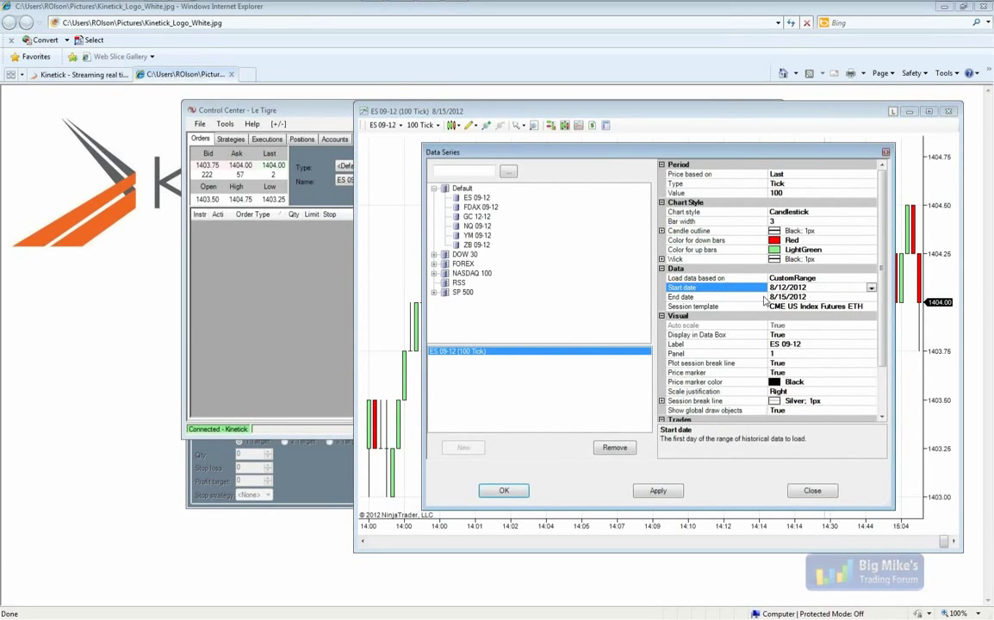
click(812, 490)
Step: Place the Static SuperDOM beside the 100 Tick chart and set its instrument to ES 09-12
click(290, 501)
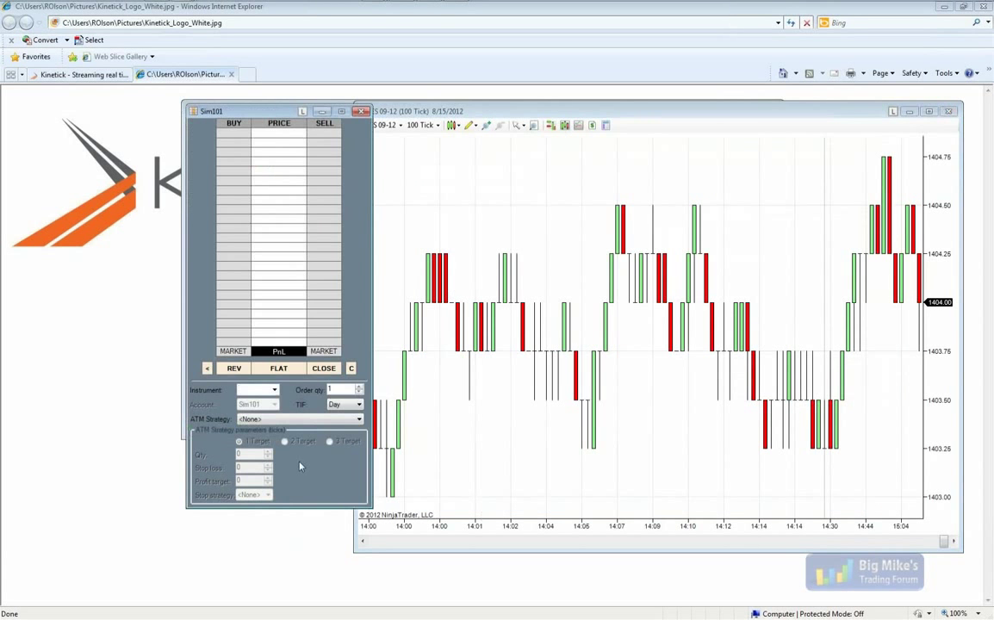
drag(249, 114, 210, 110)
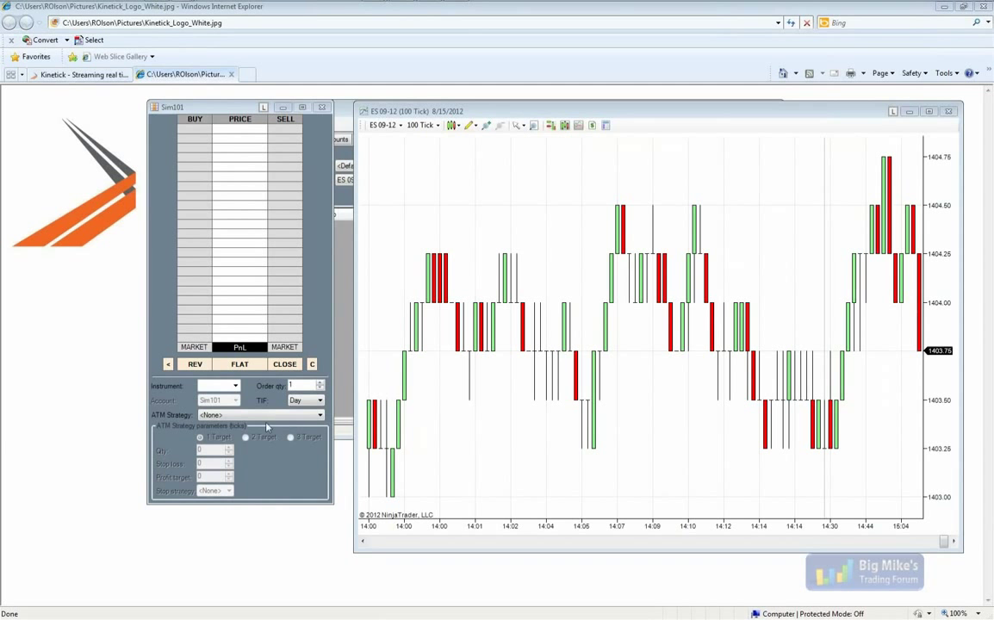
click(215, 386)
click(217, 397)
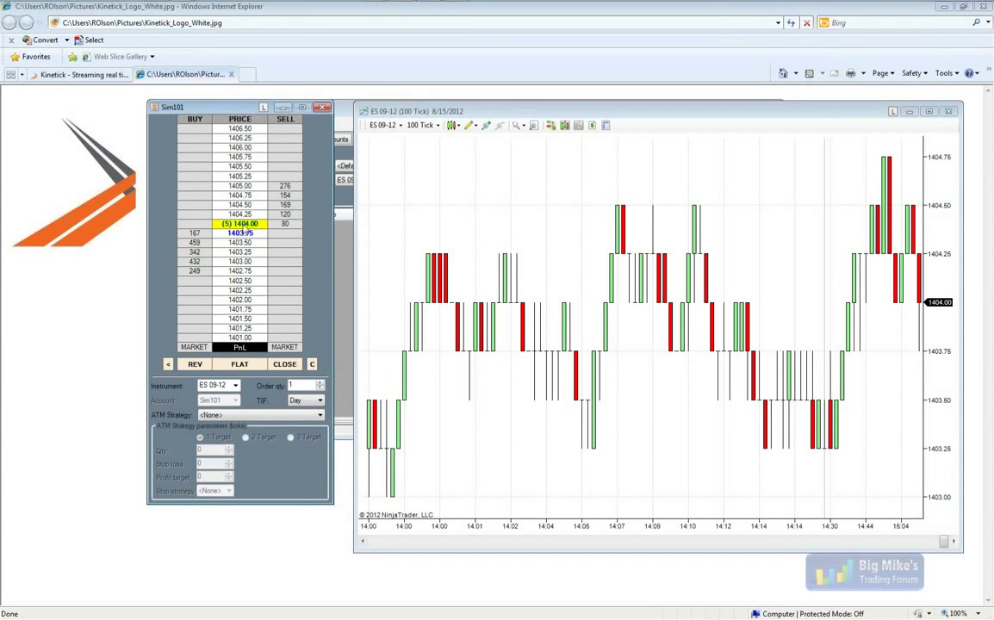
Step: Open a new Level II window and place it beside the SuperDOM, over the Control Center
click(344, 252)
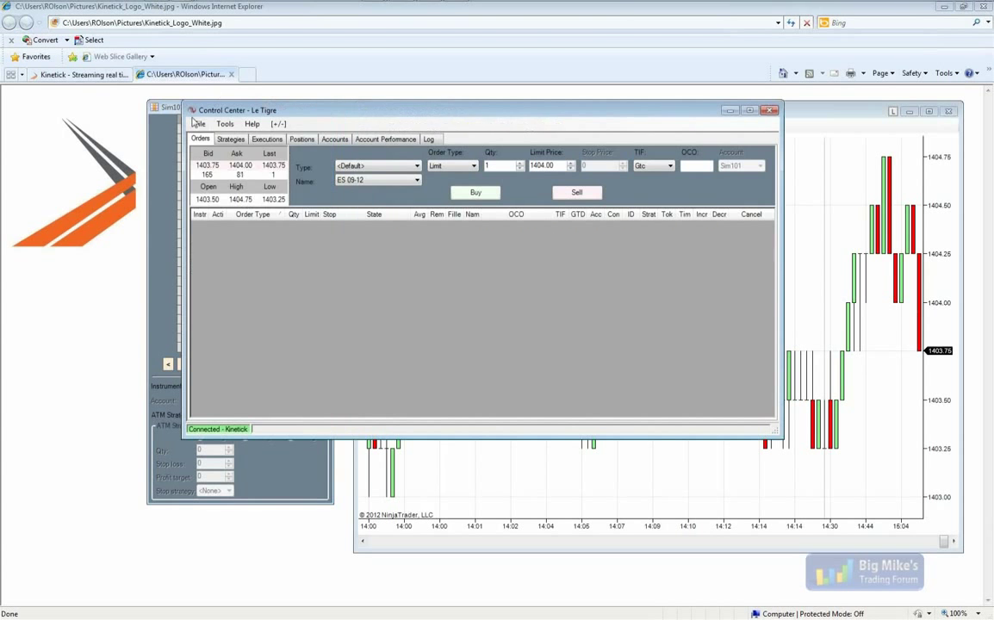
click(200, 124)
mouse_move(204, 142)
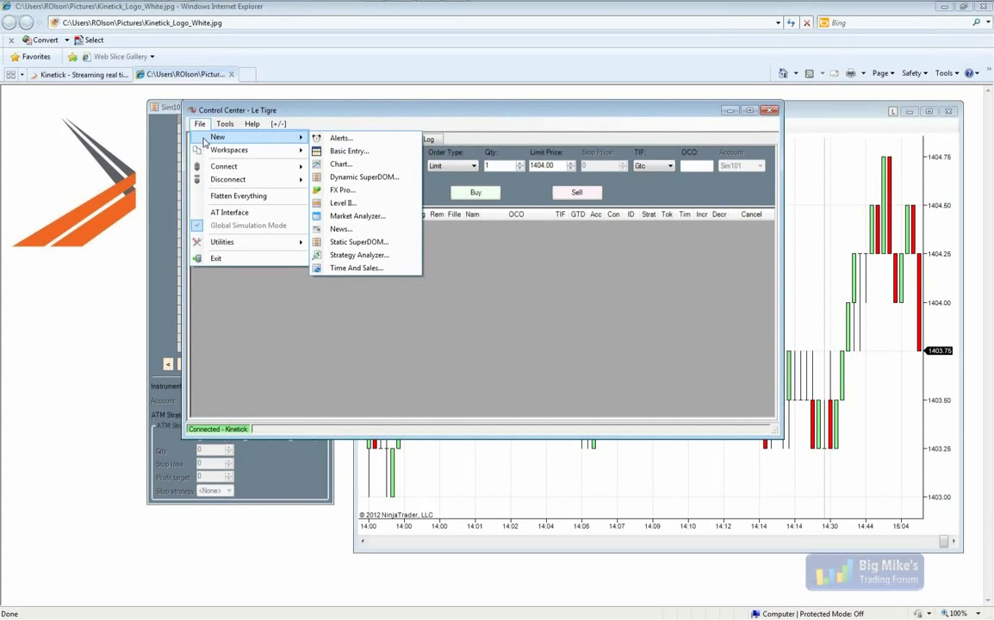
mouse_move(214, 170)
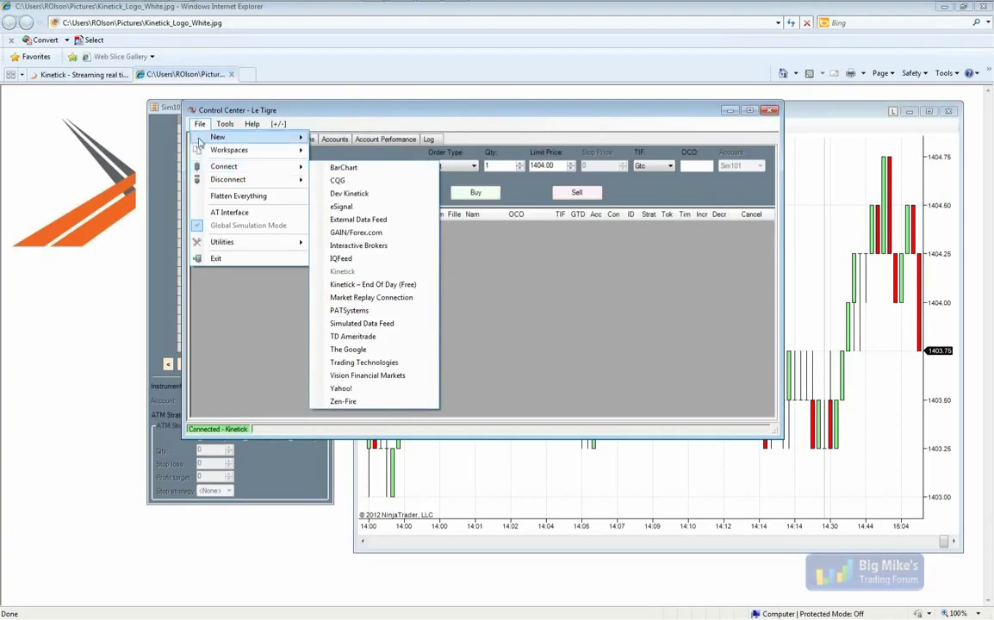
click(373, 202)
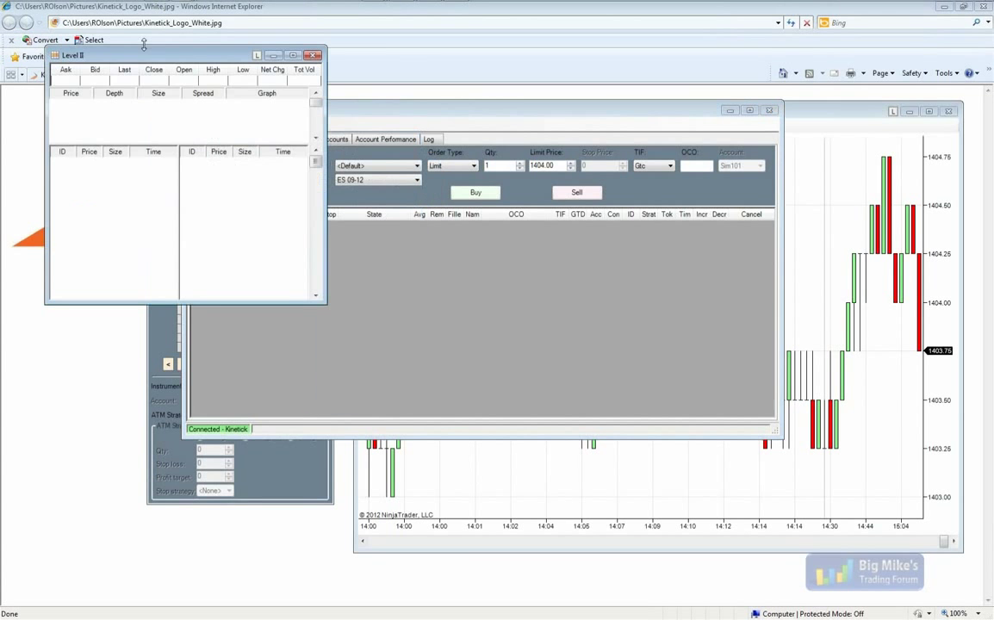
drag(153, 55, 492, 112)
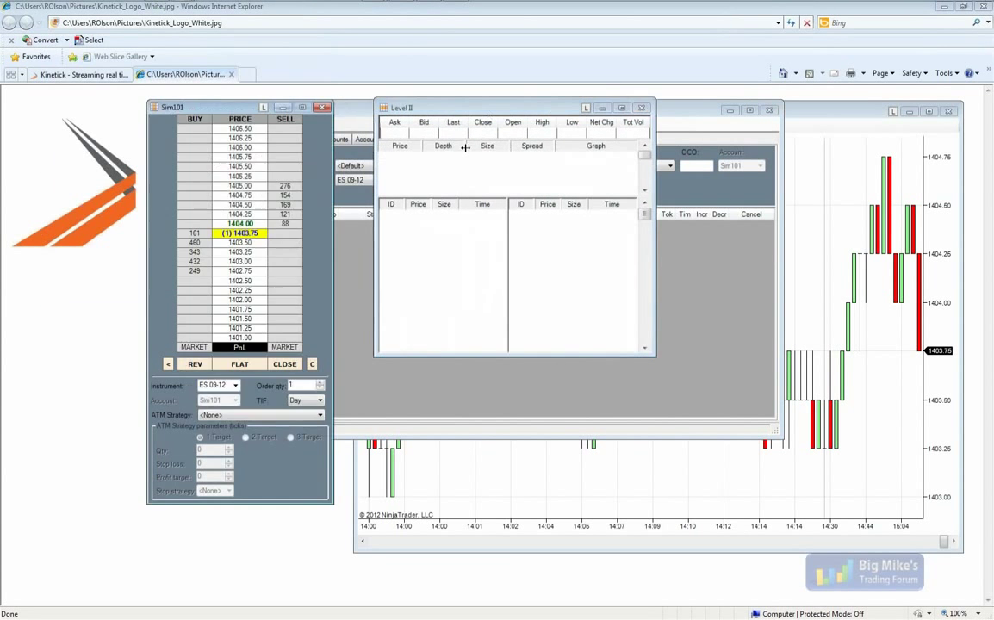
Step: Link the SuperDOM and Level II windows with the same teal link colour, and enlarge the Level II window's price summary pane
click(263, 107)
click(239, 126)
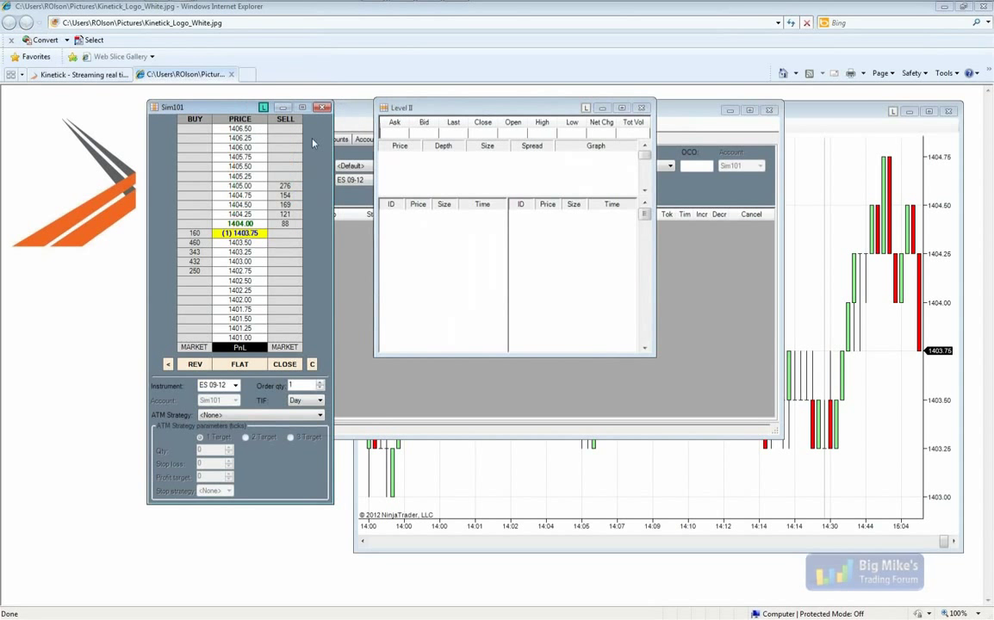
click(586, 107)
click(585, 138)
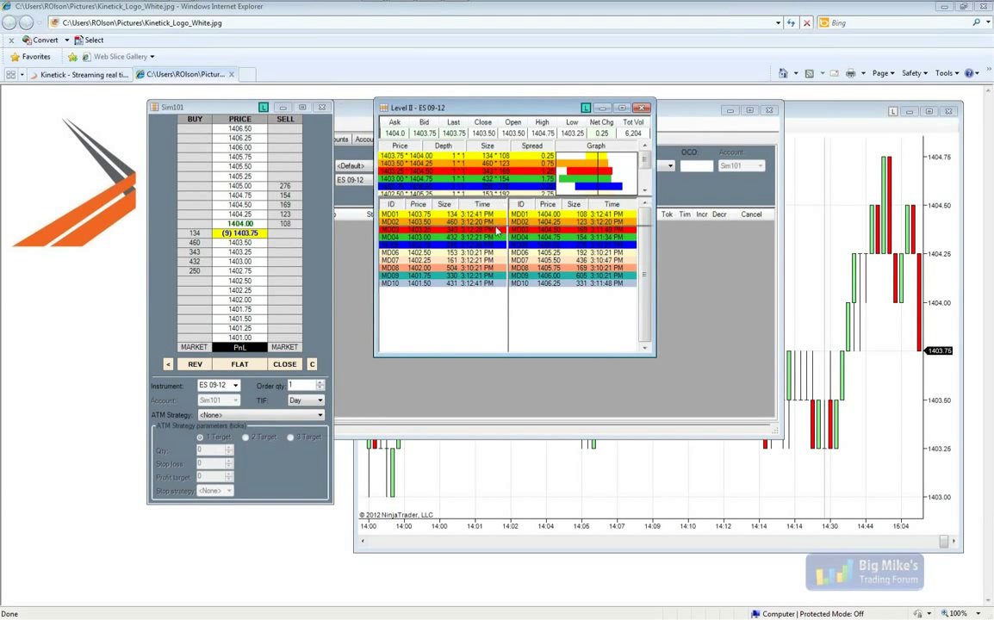
drag(496, 195, 502, 248)
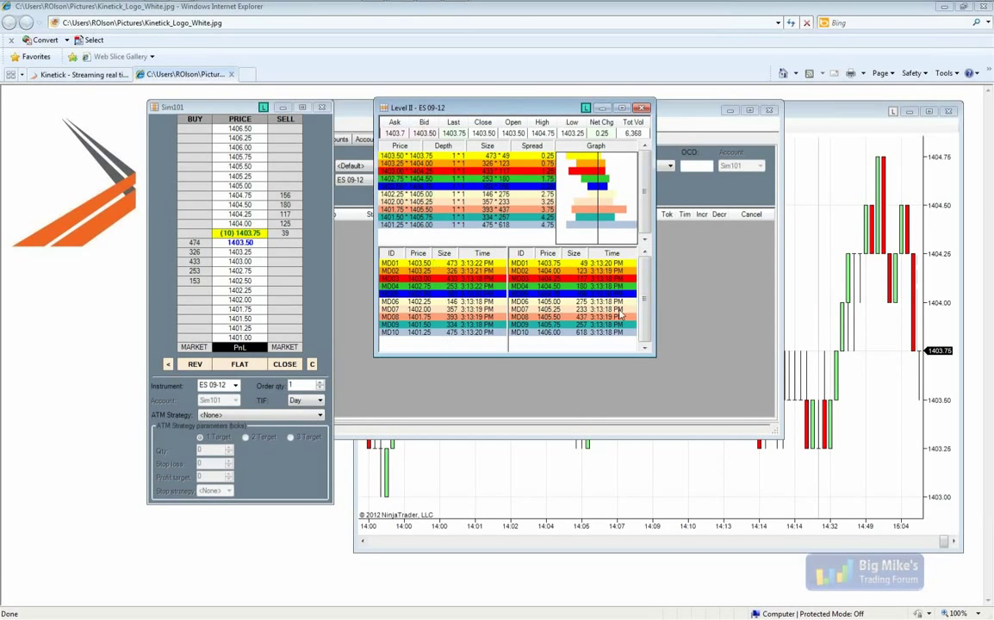
Step: Switch the linked SuperDOM and Level II windows to NQ 09-12 and finally to GC 12-12
click(217, 385)
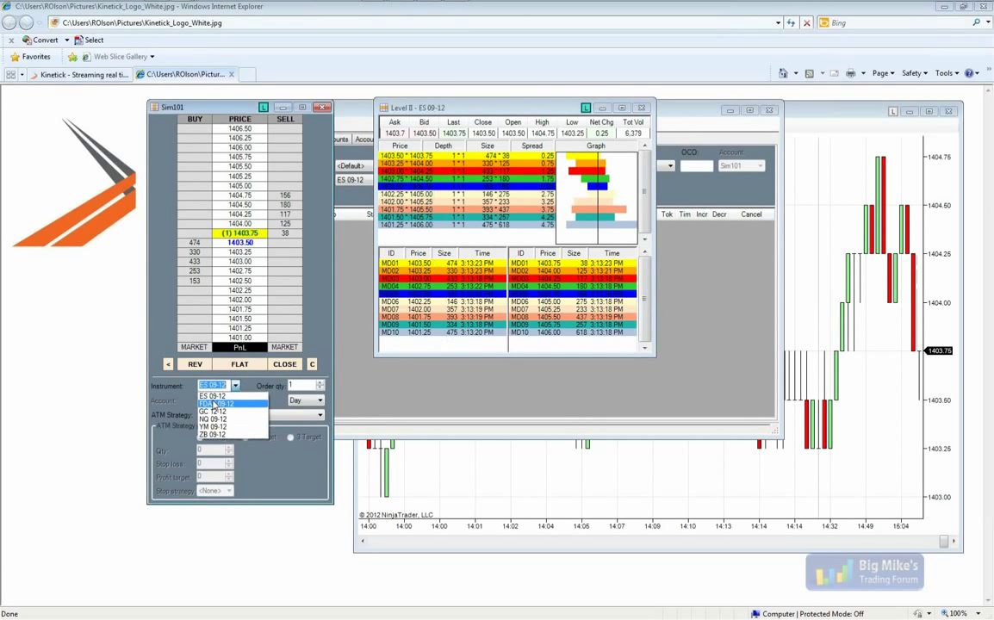
click(213, 419)
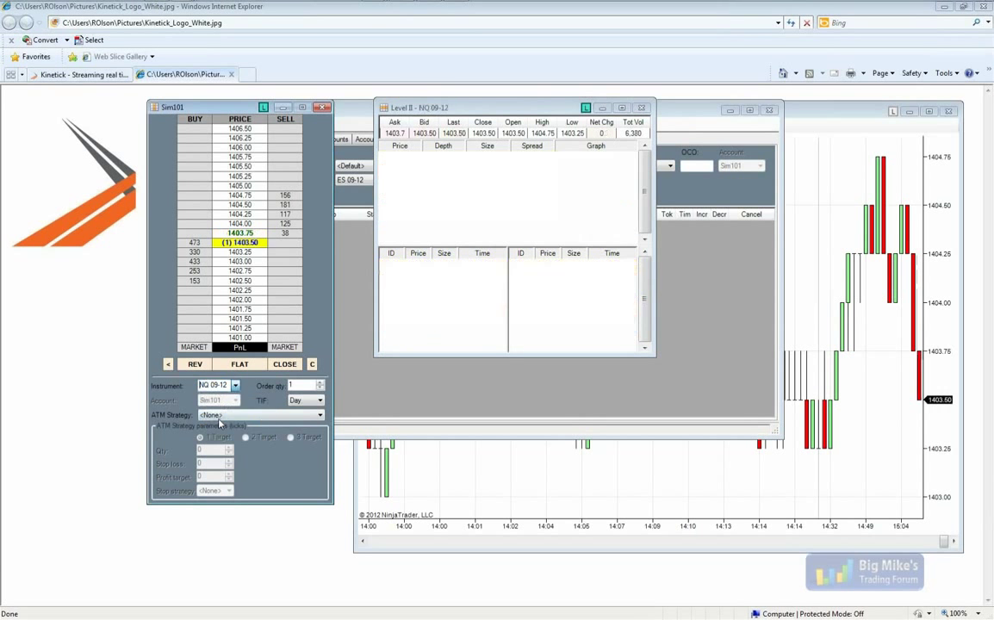
click(216, 385)
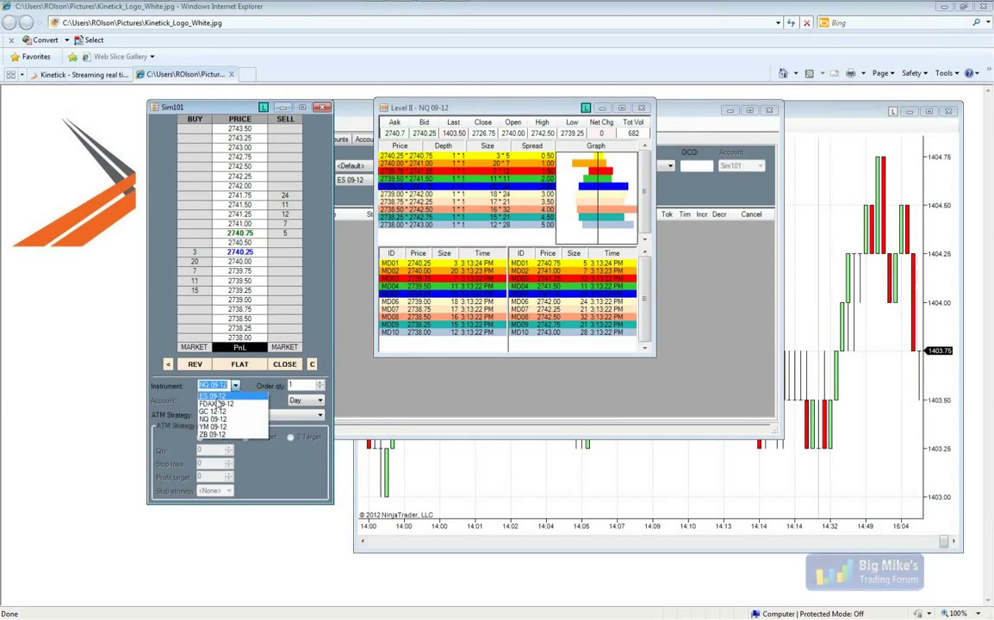
click(213, 411)
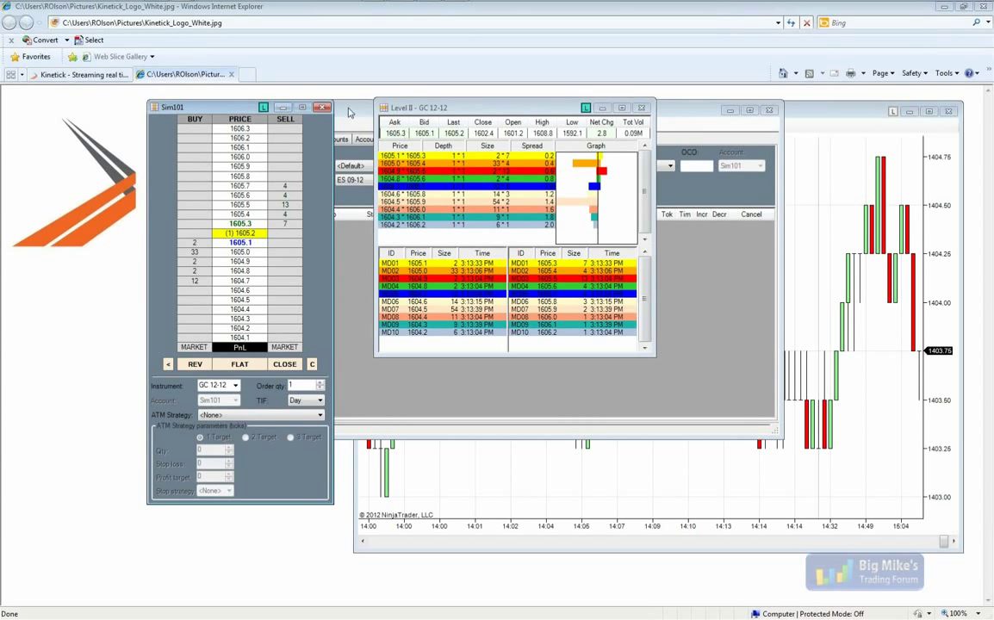
Step: Open a new News window and place it over the Control Center
click(349, 112)
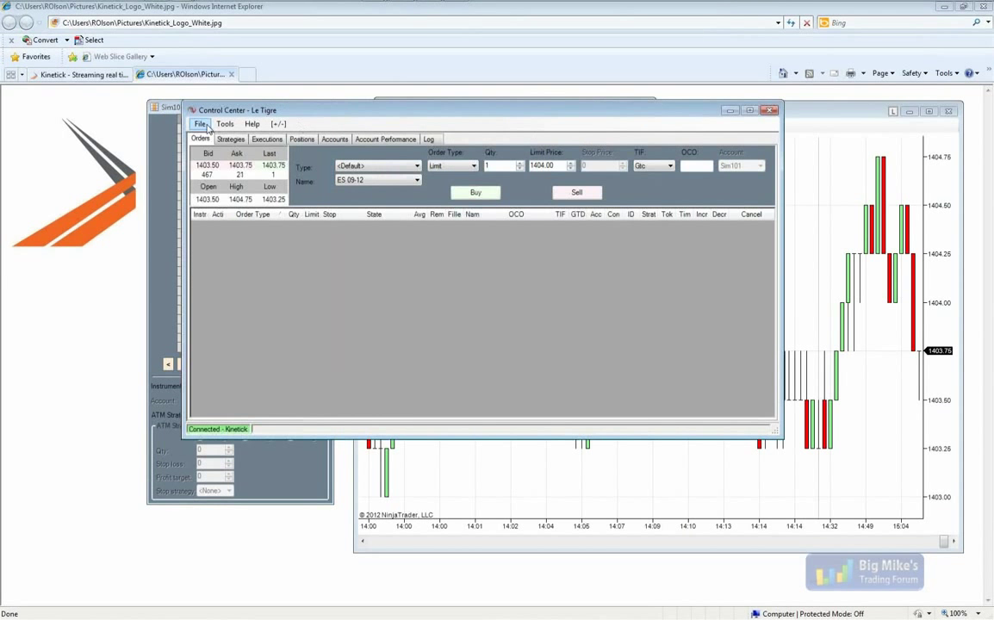
click(200, 124)
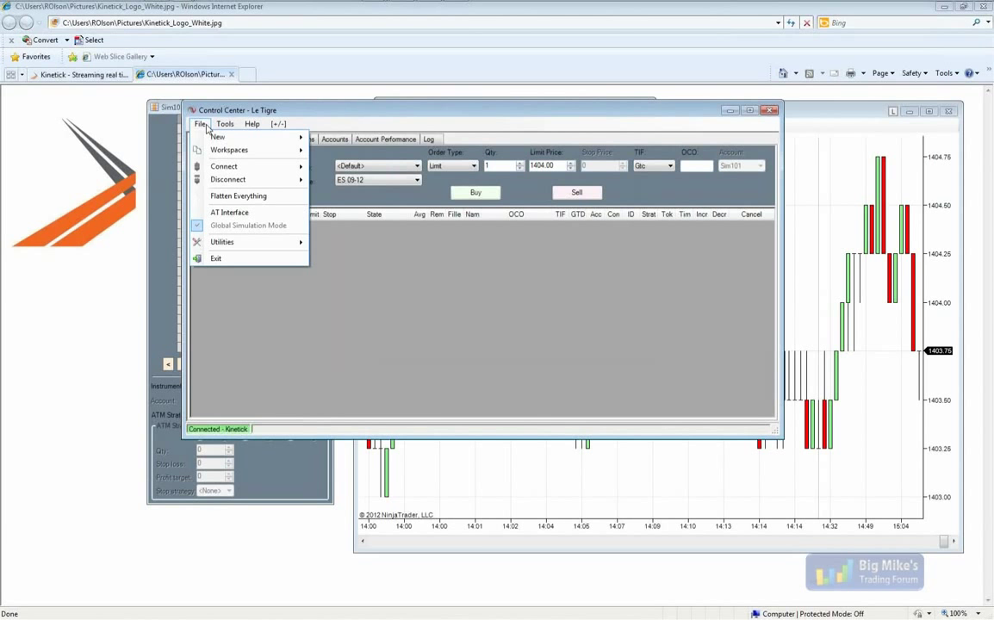
mouse_move(206, 138)
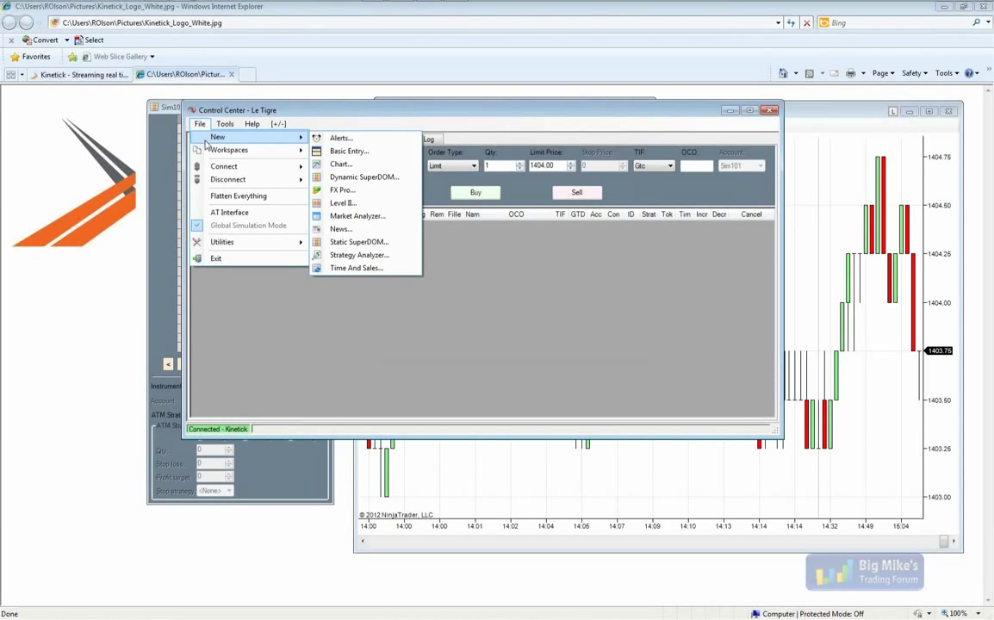
click(340, 228)
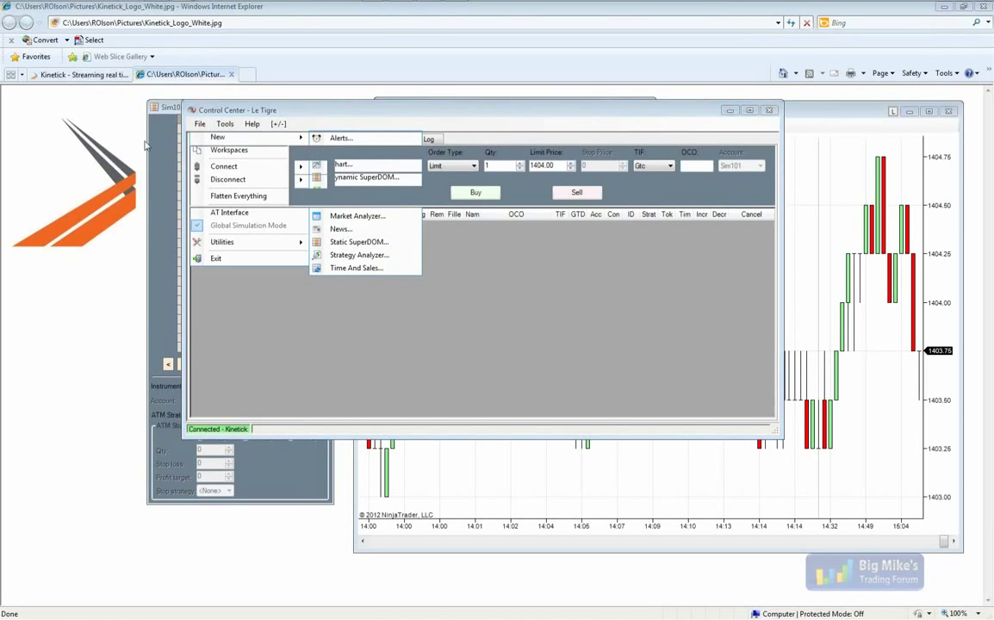
drag(214, 79, 425, 128)
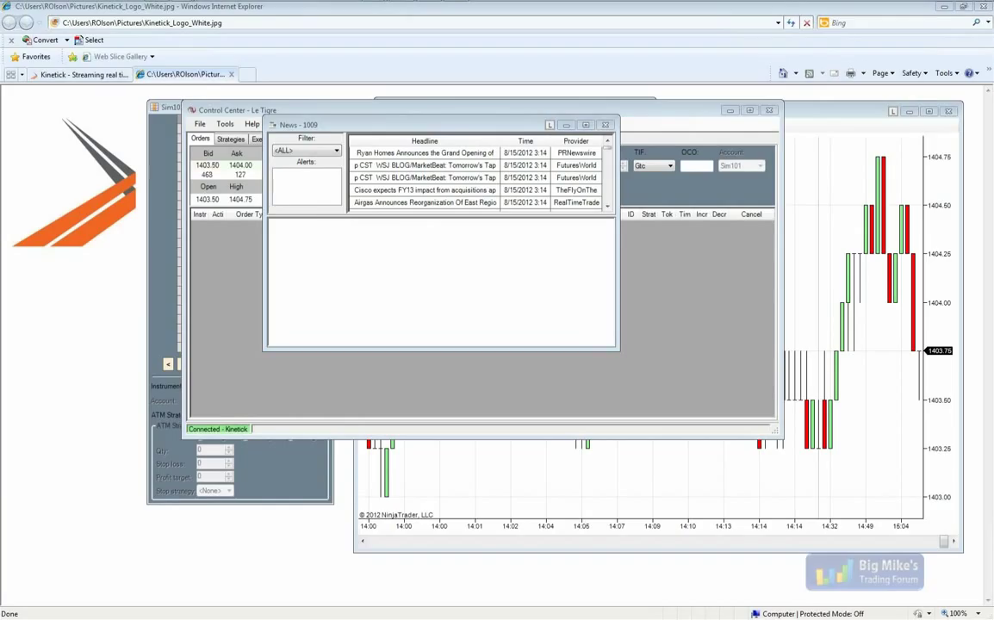
Step: Start a new filter in the News window with the keyword "non-farm"
right_click(302, 184)
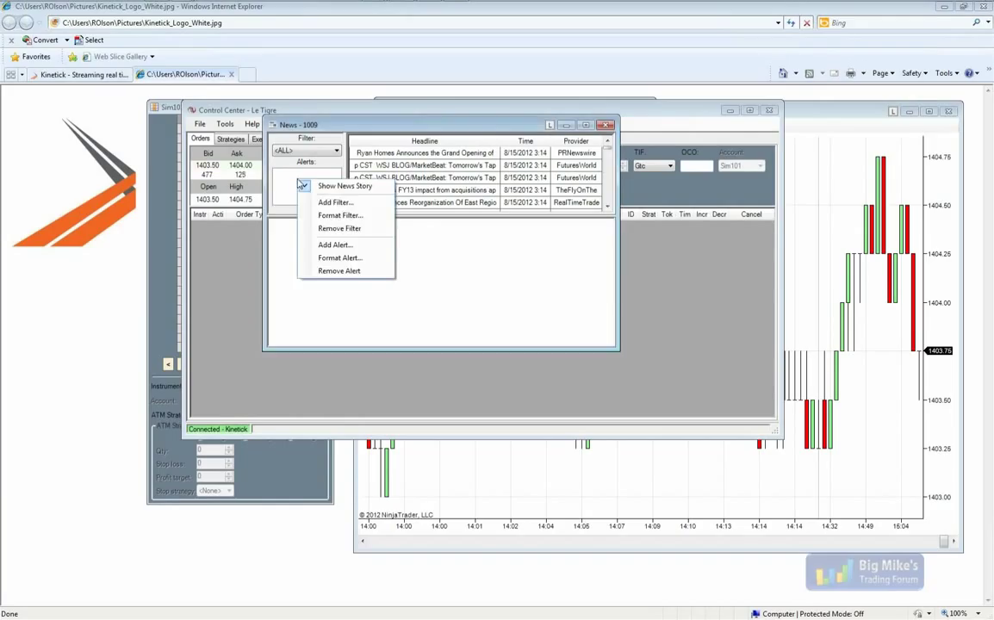
click(333, 201)
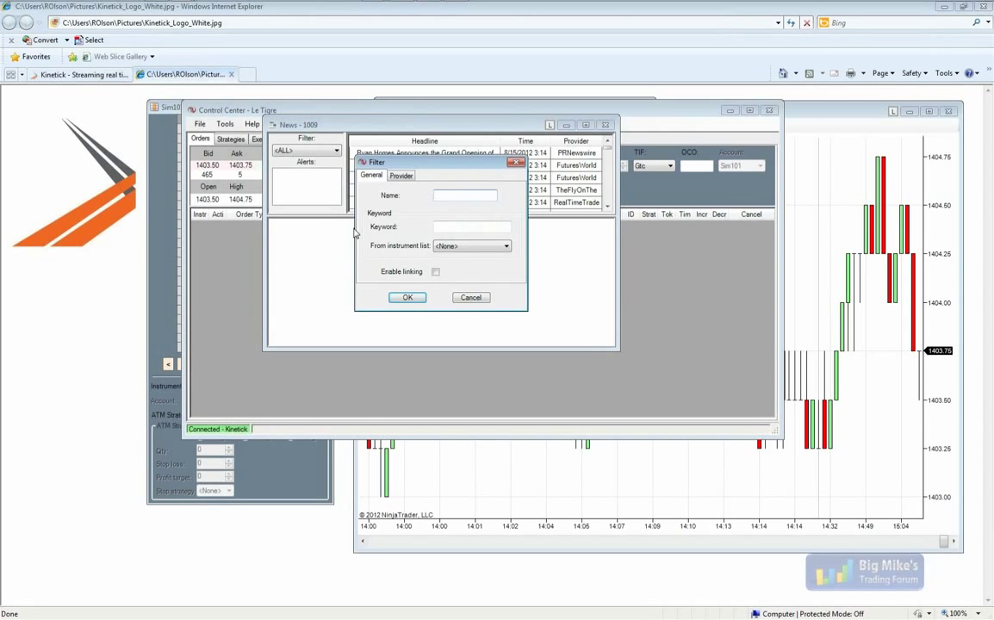
click(440, 228)
text(non)
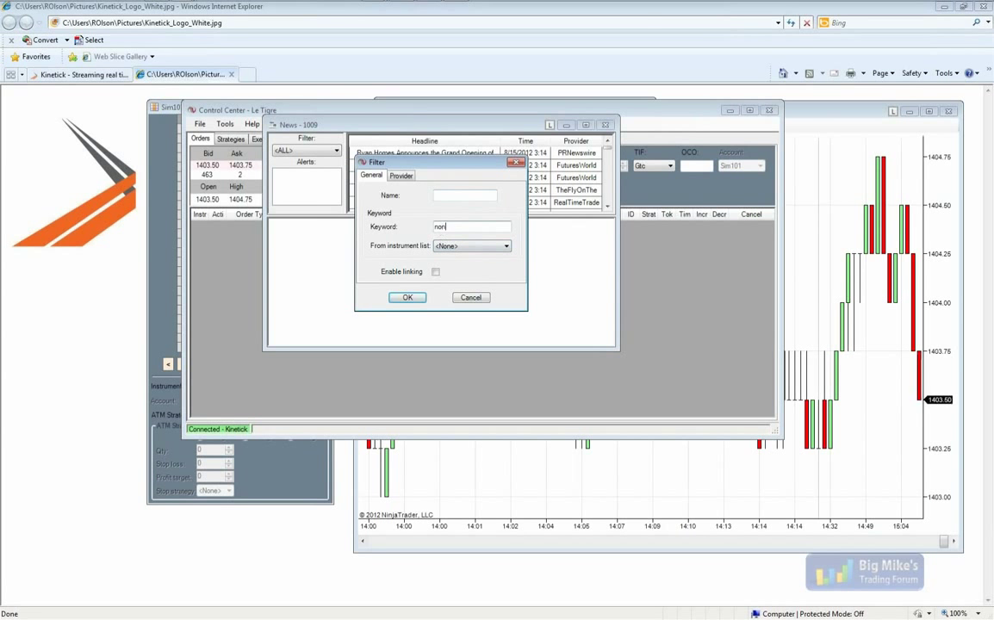
text(-farm)
Step: Clear the news filter's keyword and fill it from the DOW 30 instrument list instead
key(BackSpace)
key(BackSpace)
key(BackSpace)
key(BackSpace)
key(BackSpace)
key(BackSpace)
key(BackSpace)
key(BackSpace)
click(455, 246)
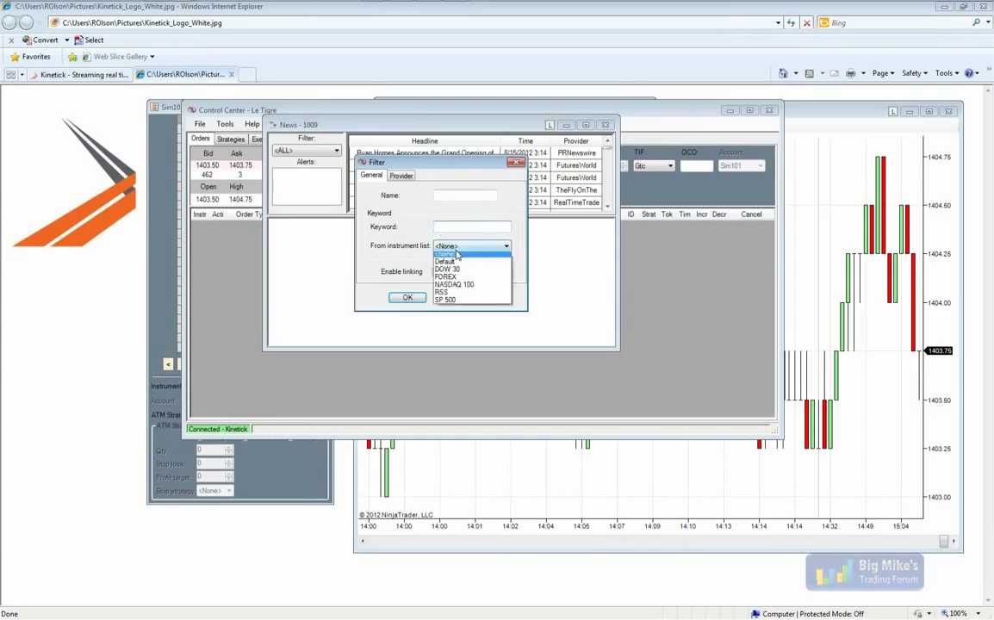
click(456, 272)
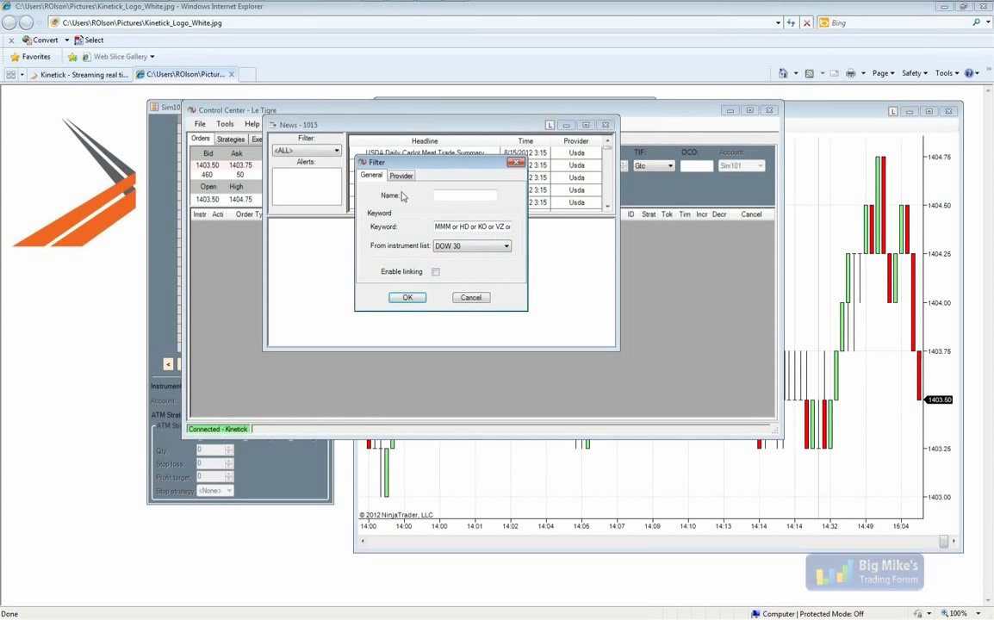
Step: Save the DOW 30 news filter under the name D30 and apply it to the headline list
click(485, 197)
text(D30)
click(407, 297)
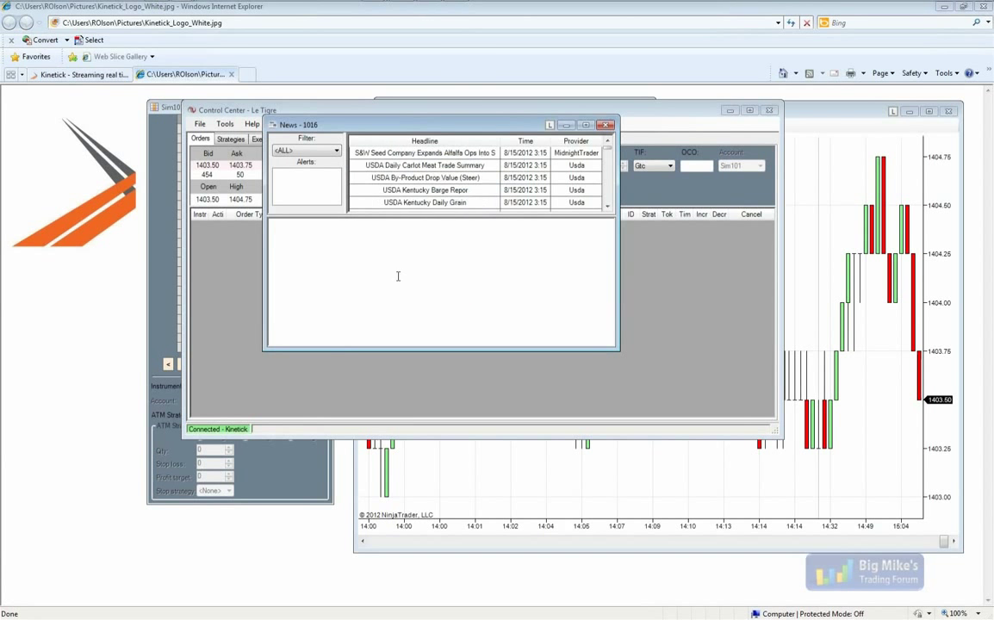
click(316, 154)
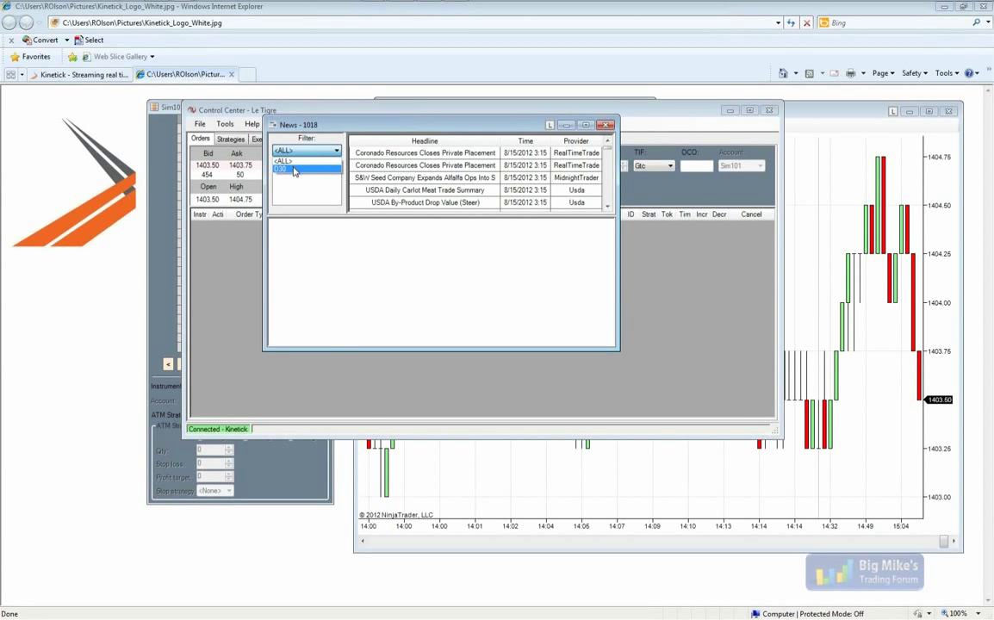
click(293, 169)
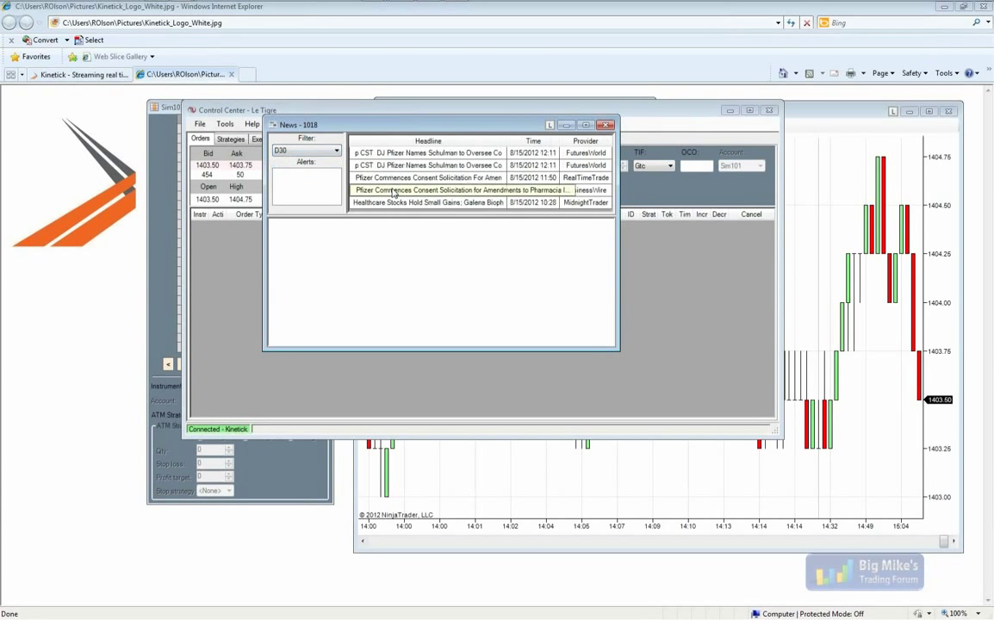
Step: Read the Pfizer consent solicitation stories from BusinessWire and RealTimeTrade, and the topmost Pfizer story from FuturesWorld
click(393, 191)
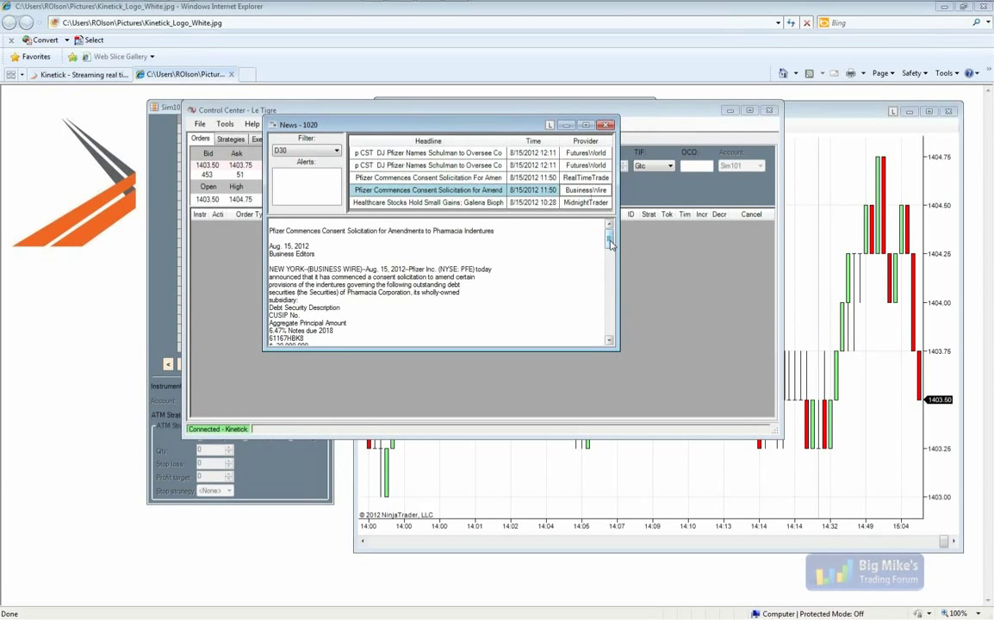
drag(610, 243, 610, 232)
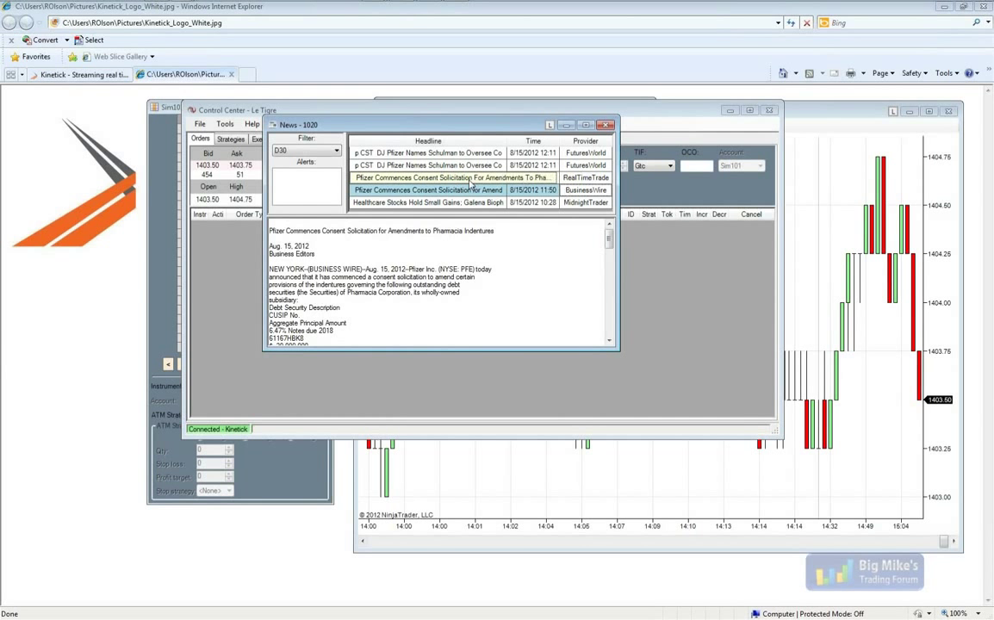
click(398, 178)
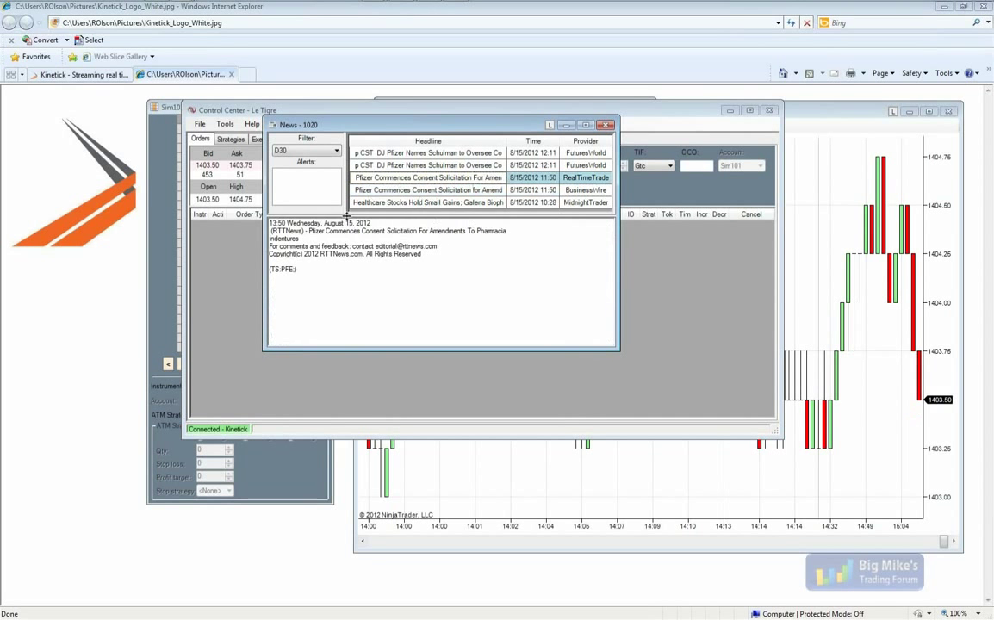
click(414, 191)
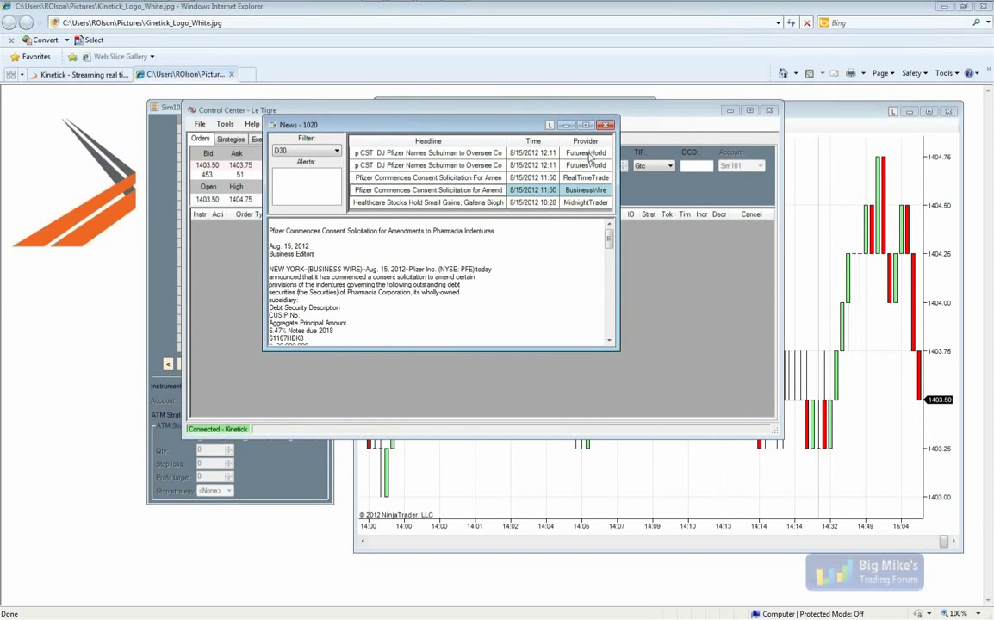
click(525, 153)
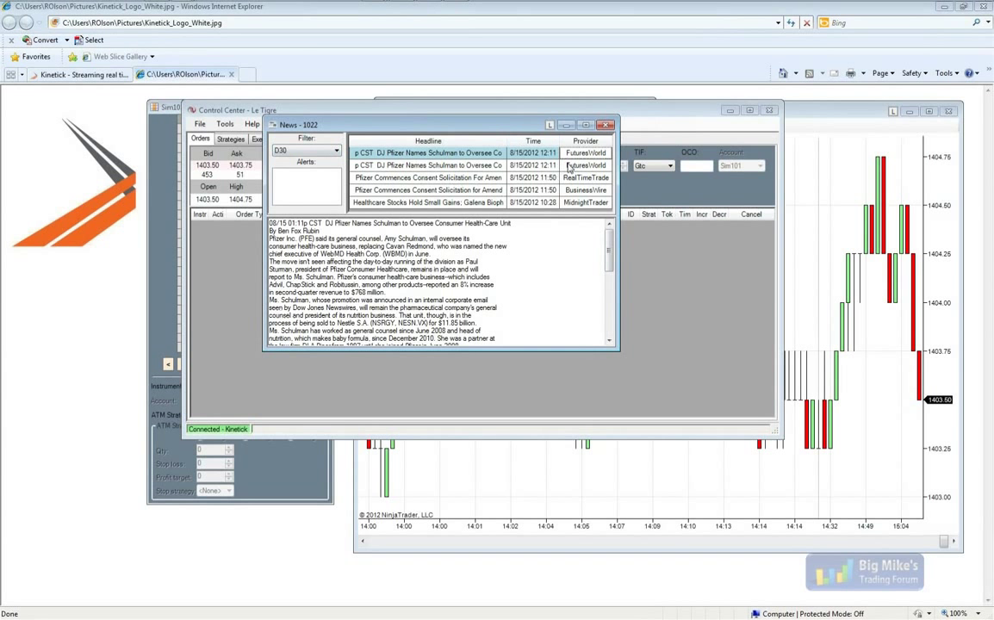
Step: Add a news alert named D30 with its keywords filled from the DOW 30 instrument list
right_click(284, 188)
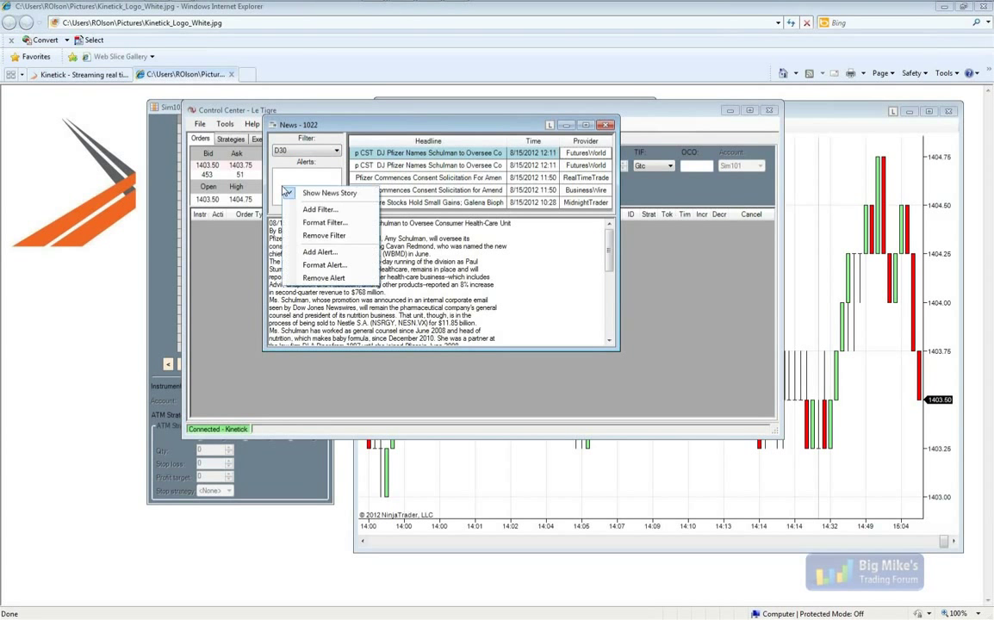
click(314, 252)
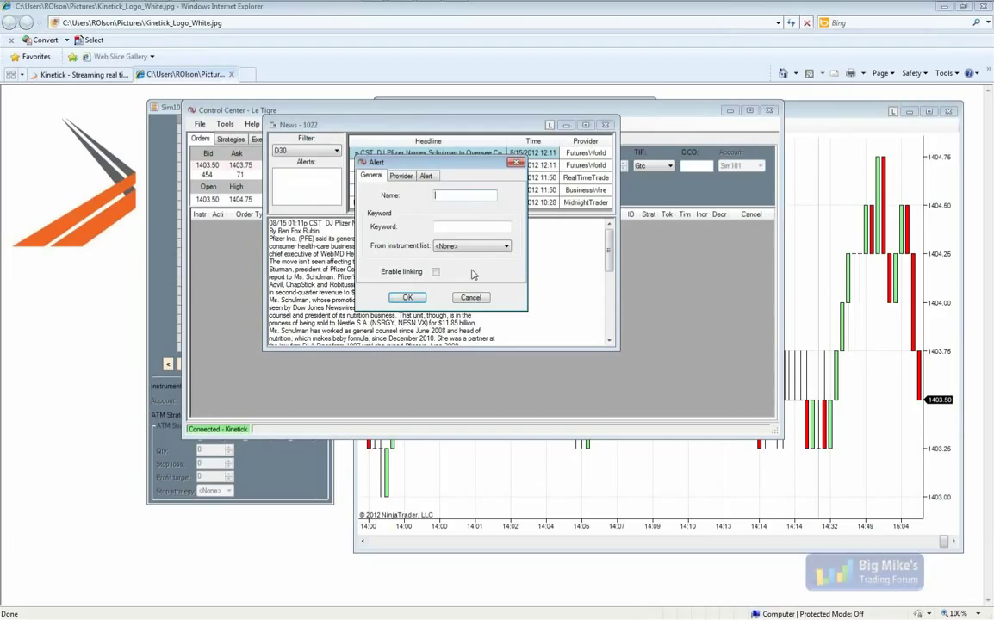
text(D30)
key(Tab)
click(471, 247)
click(452, 269)
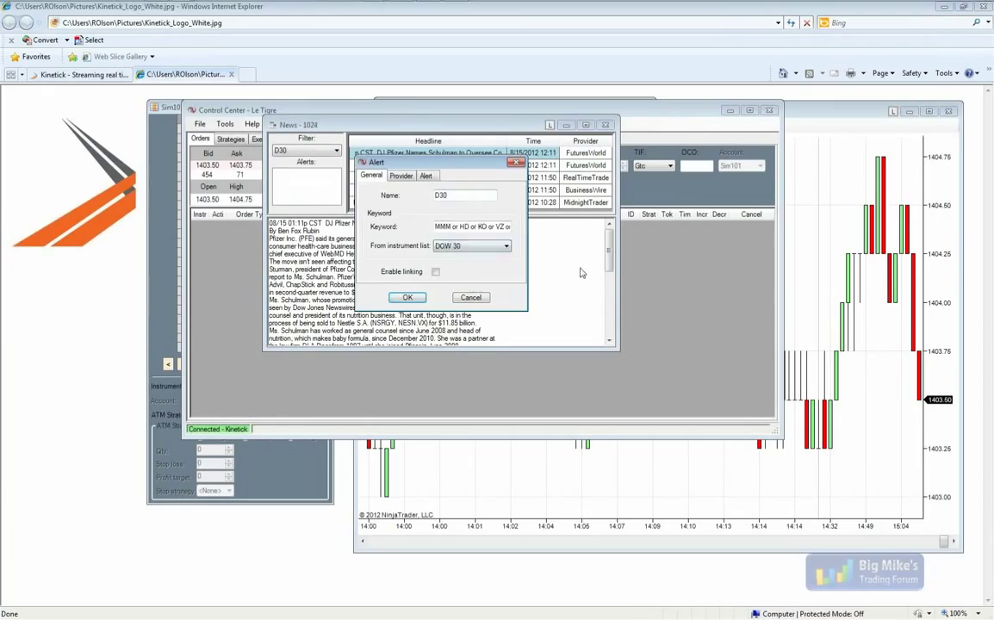
click(408, 298)
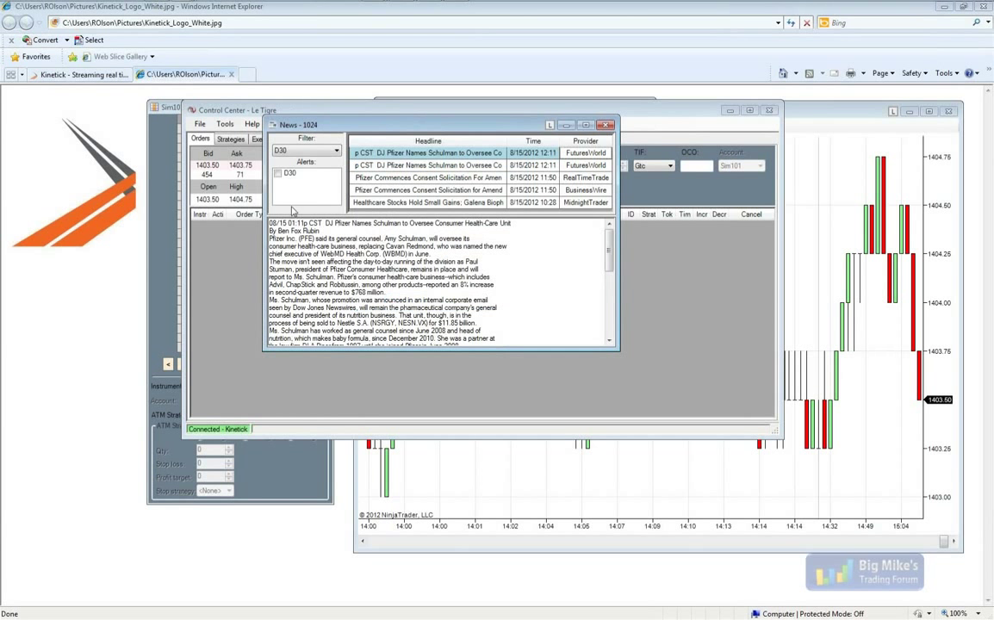
right_click(294, 175)
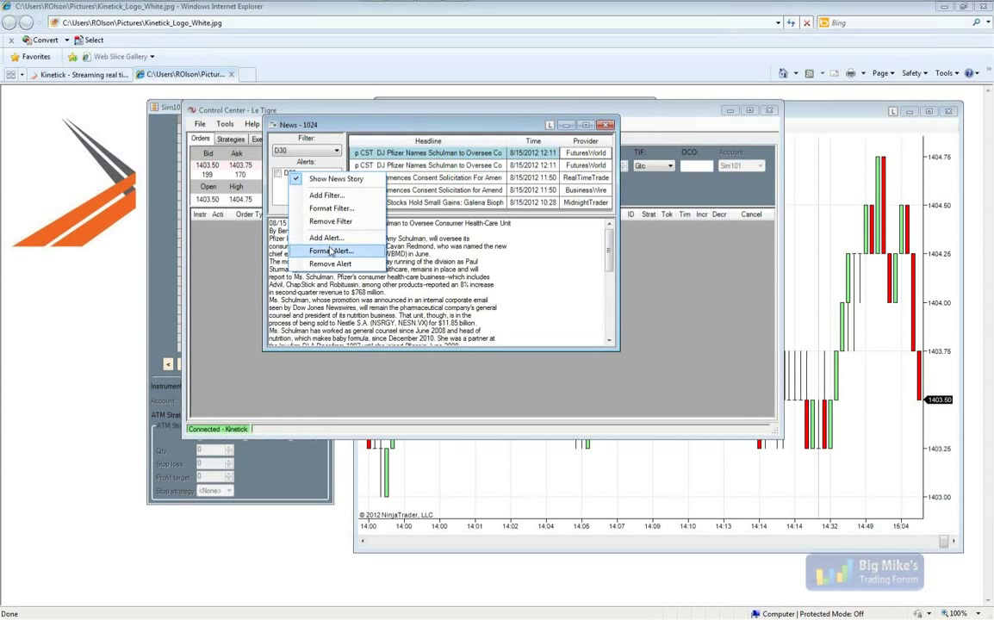
click(329, 251)
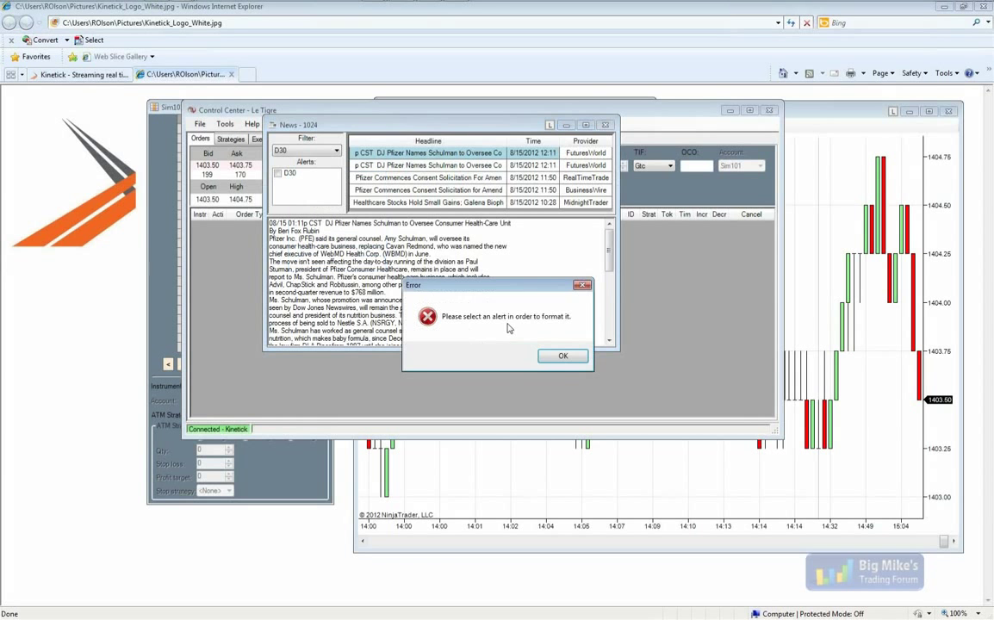
click(568, 355)
Step: Enable the D30 news alert with Alert1 as its sound file, and close the News window
right_click(280, 175)
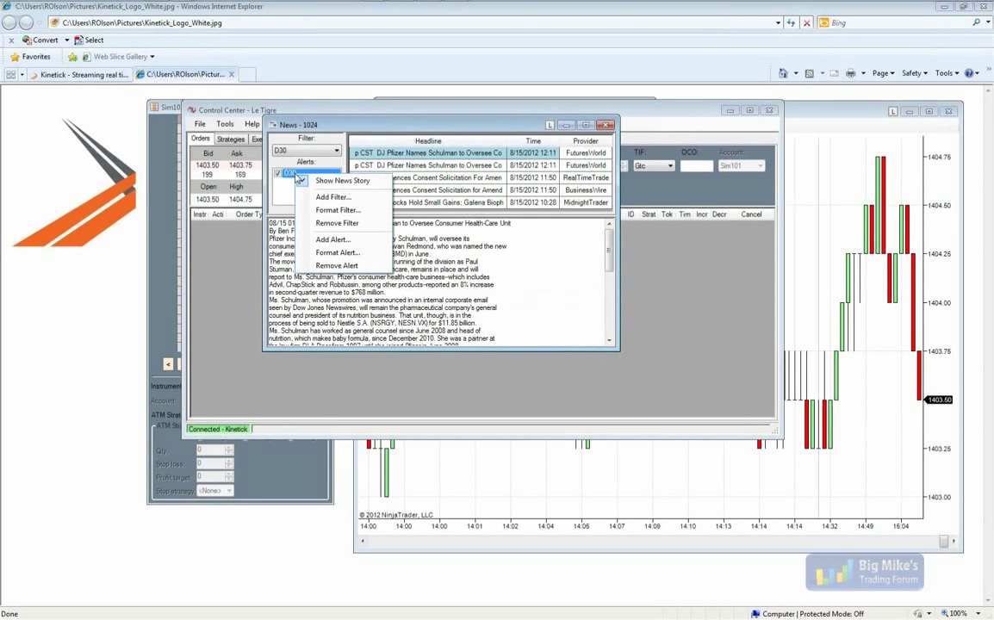
click(329, 250)
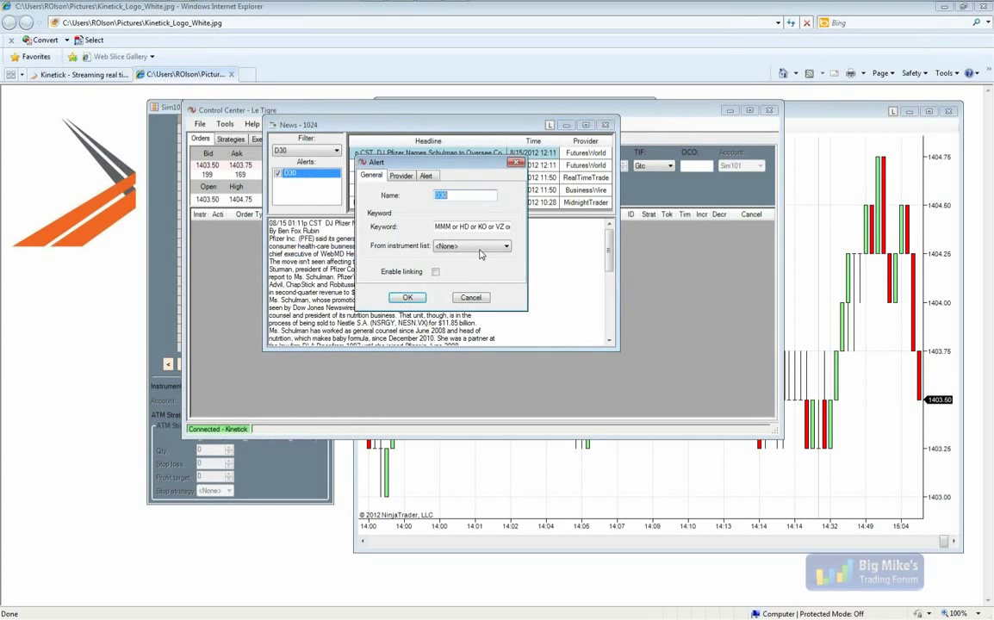
click(425, 176)
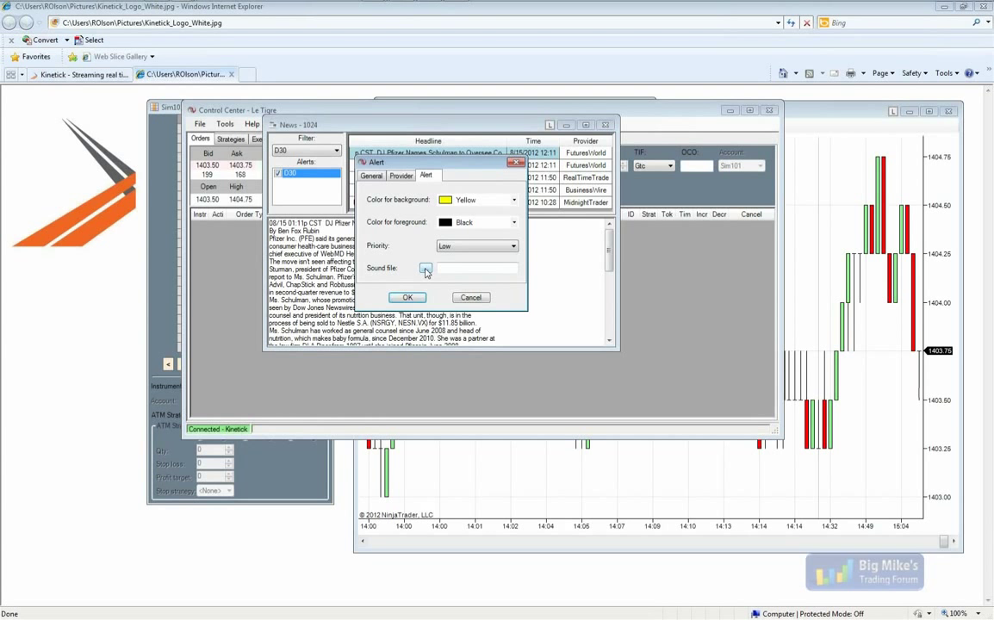
click(425, 269)
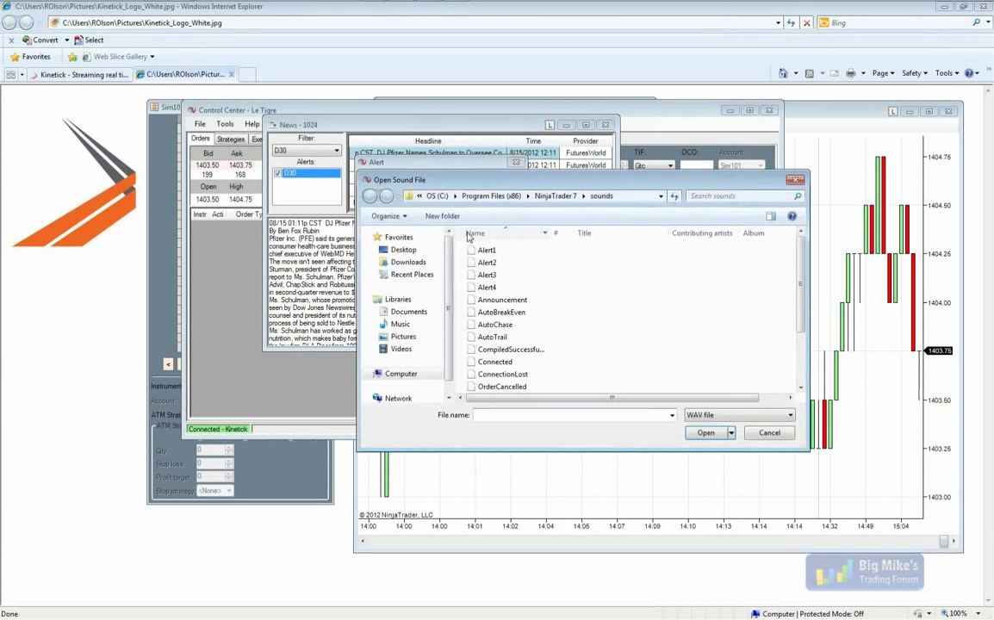
double_click(487, 251)
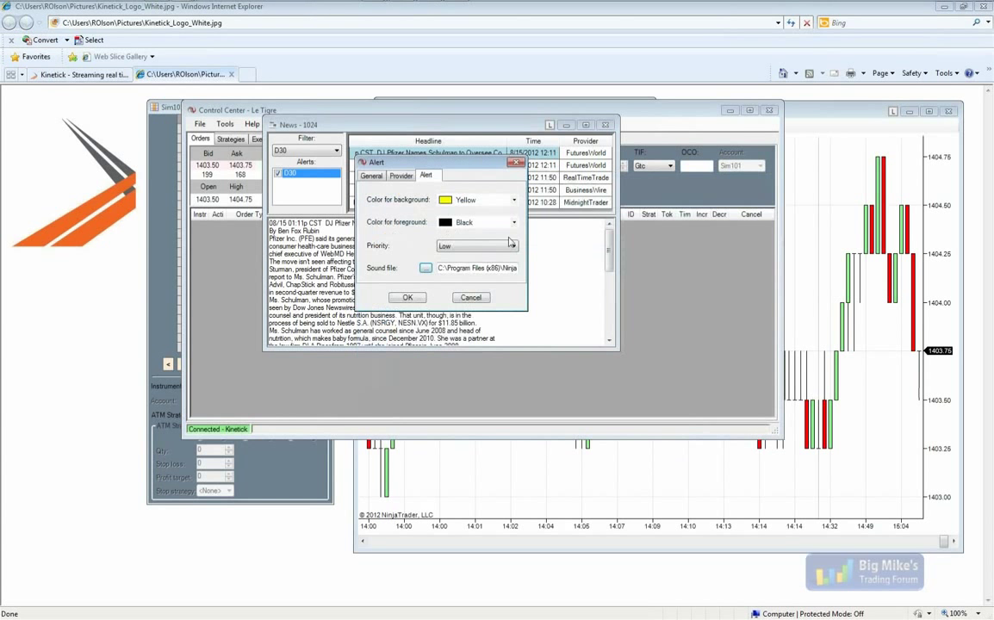
click(408, 298)
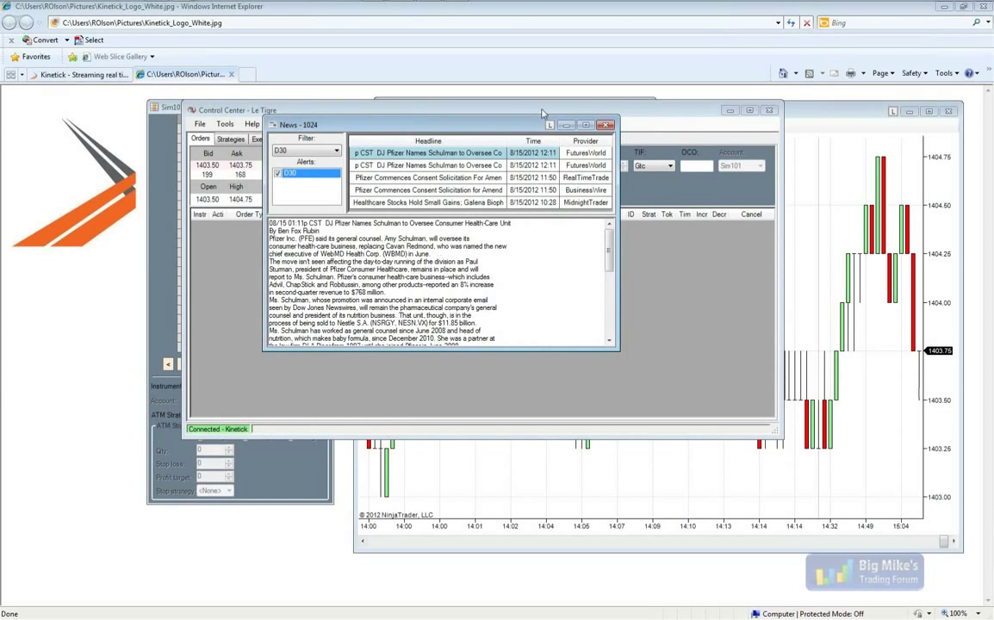
click(606, 125)
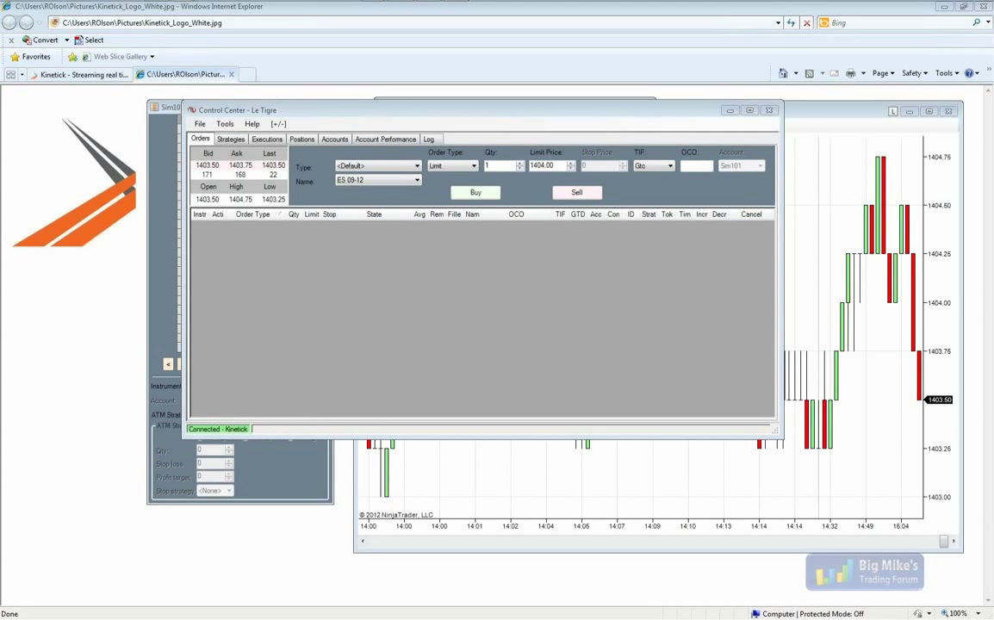
Step: Open a new Dynamic SuperDOM and place it directly beside the existing GC 12-12 SuperDOM
click(157, 205)
click(321, 105)
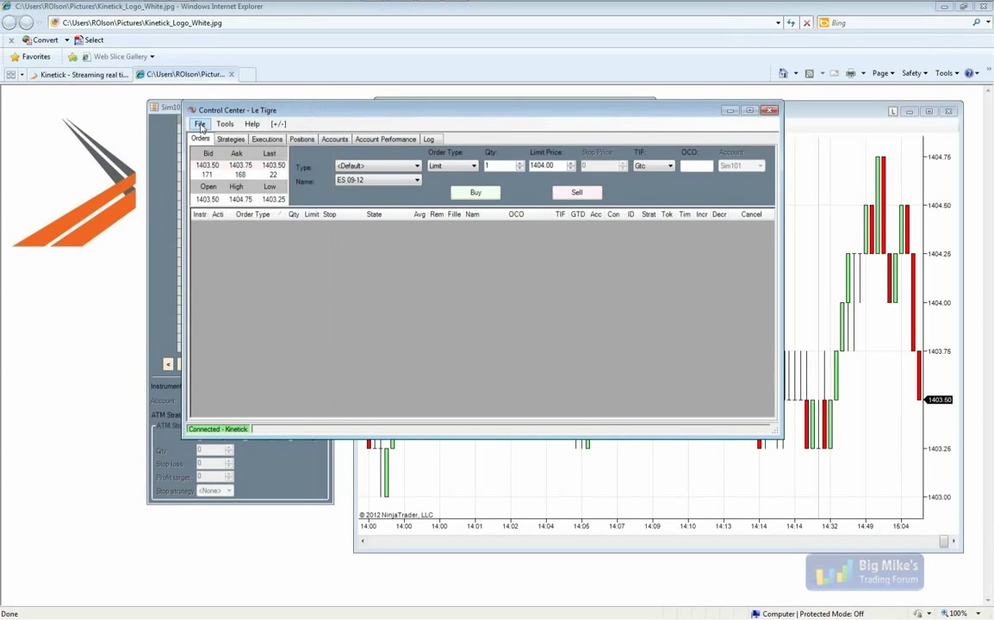
click(200, 125)
mouse_move(220, 137)
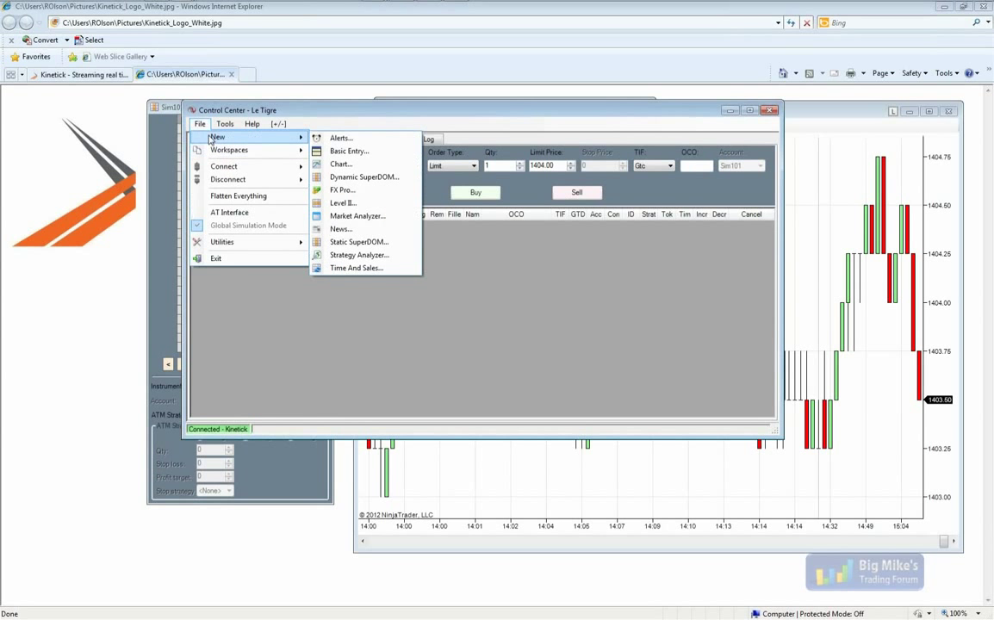
click(361, 176)
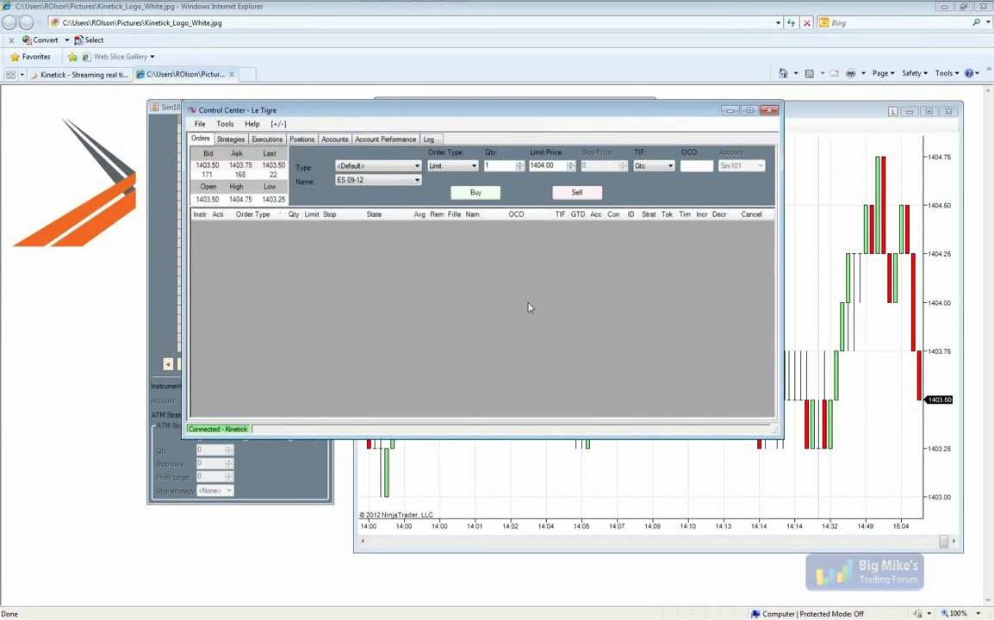
drag(241, 156, 432, 101)
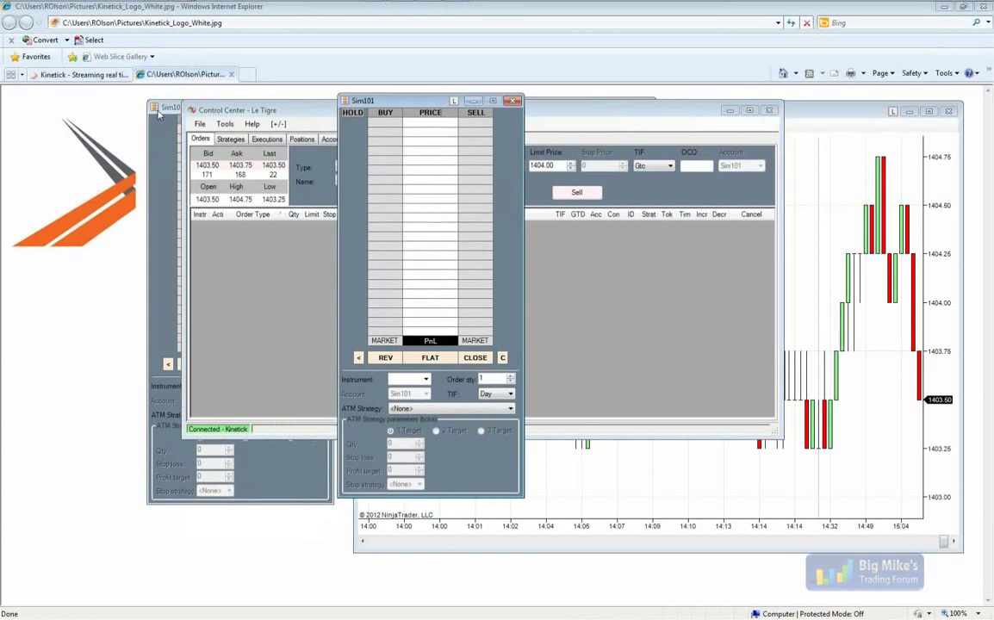
click(166, 106)
drag(366, 105, 367, 112)
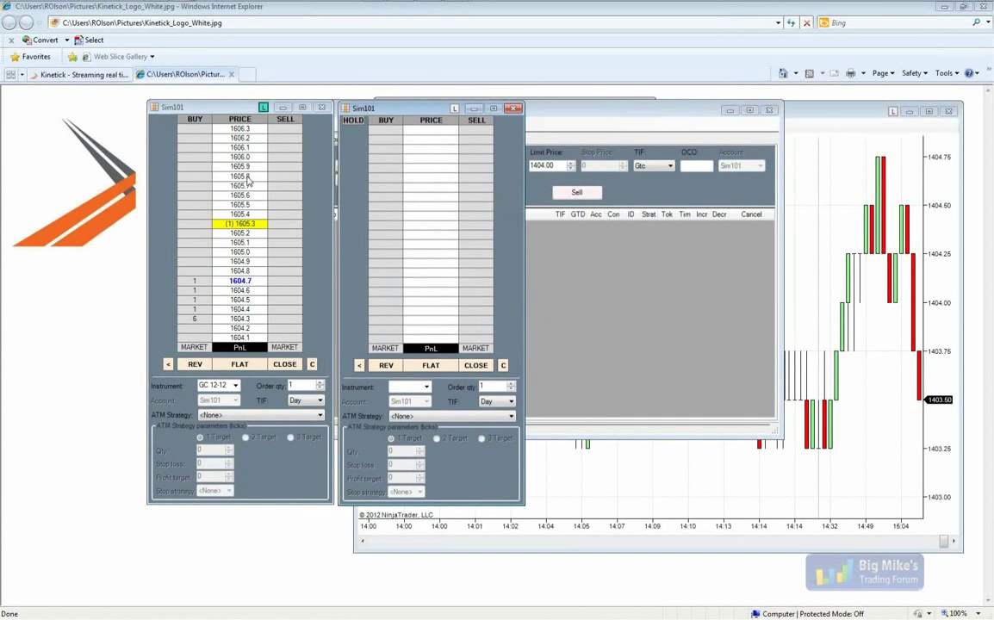
Step: Load ES 09-12 in the Dynamic SuperDOM and bring the GC 12-12 SuperDOM into focus for comparison
click(409, 387)
click(403, 397)
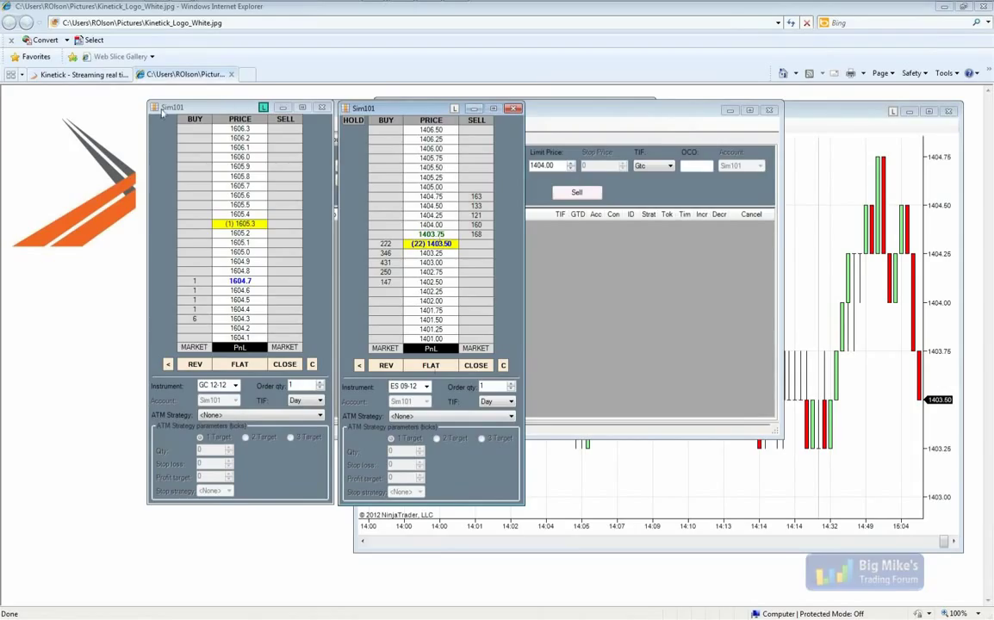
click(263, 123)
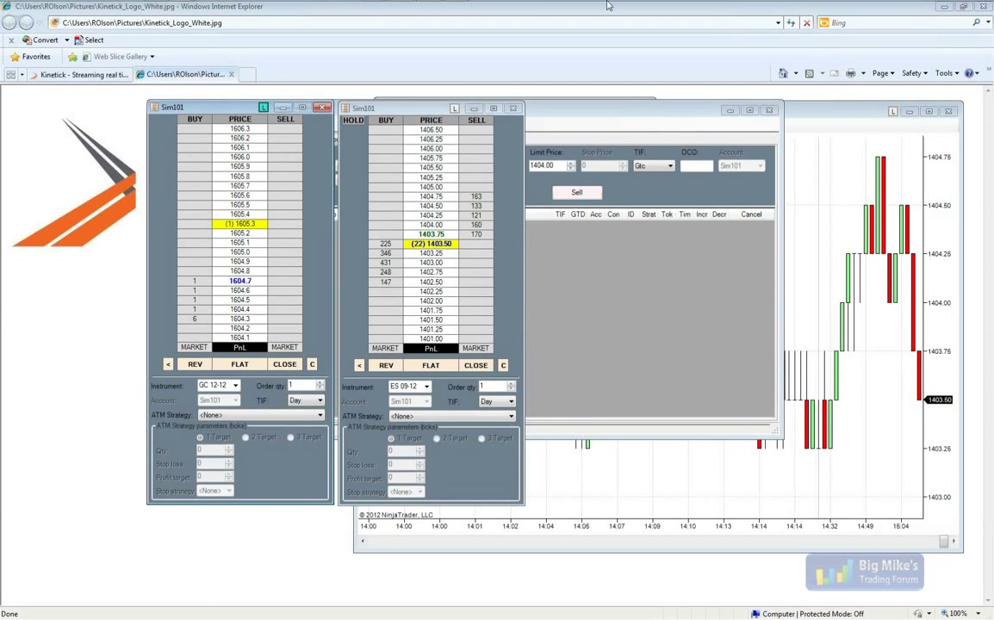
Step: Bring the Control Center to the front and disconnect from the Kinetick data feed
click(548, 113)
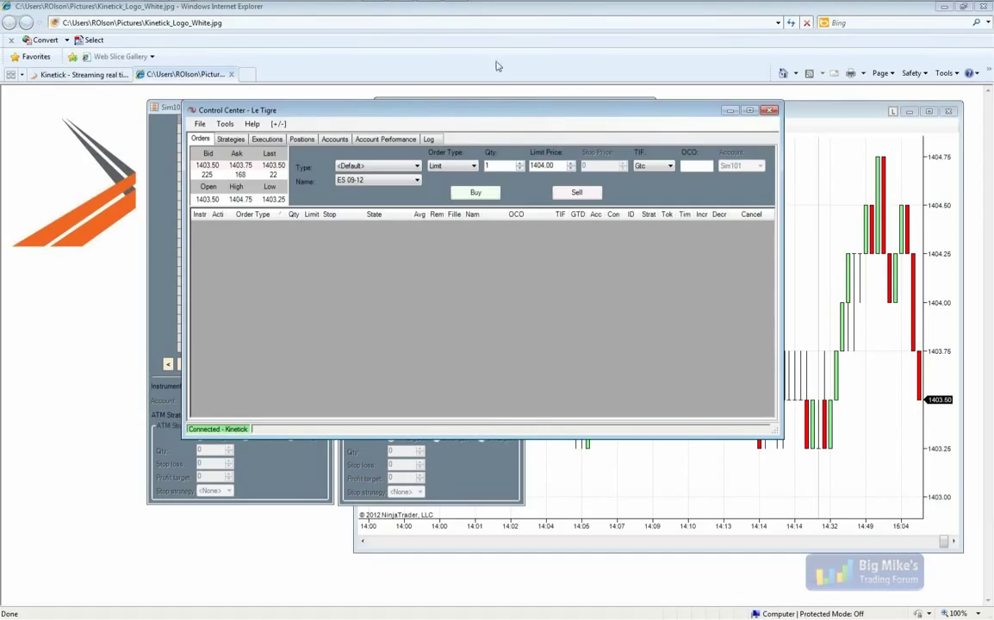
click(202, 125)
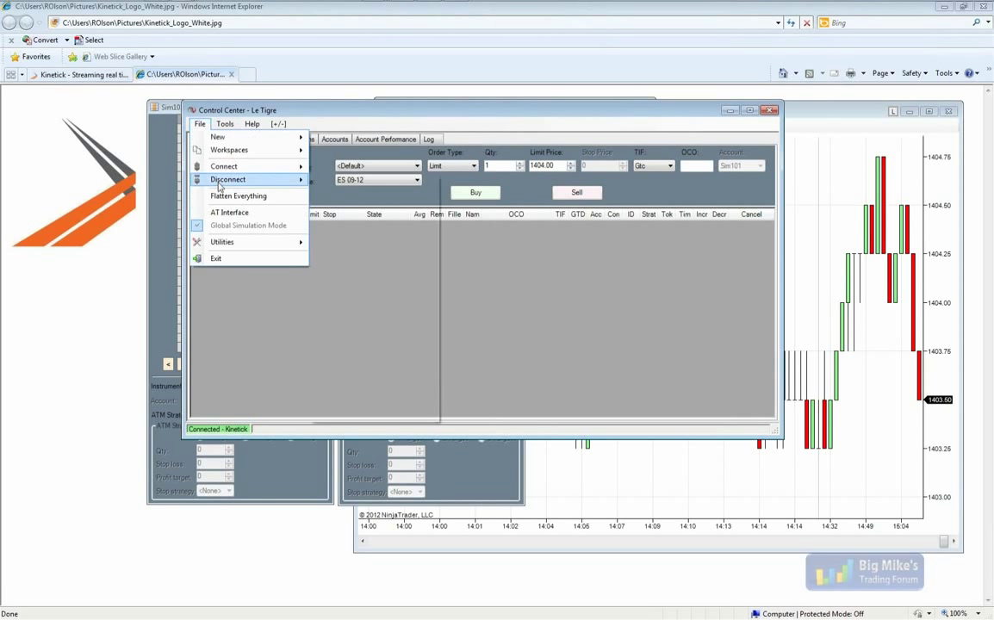
mouse_move(219, 185)
click(342, 284)
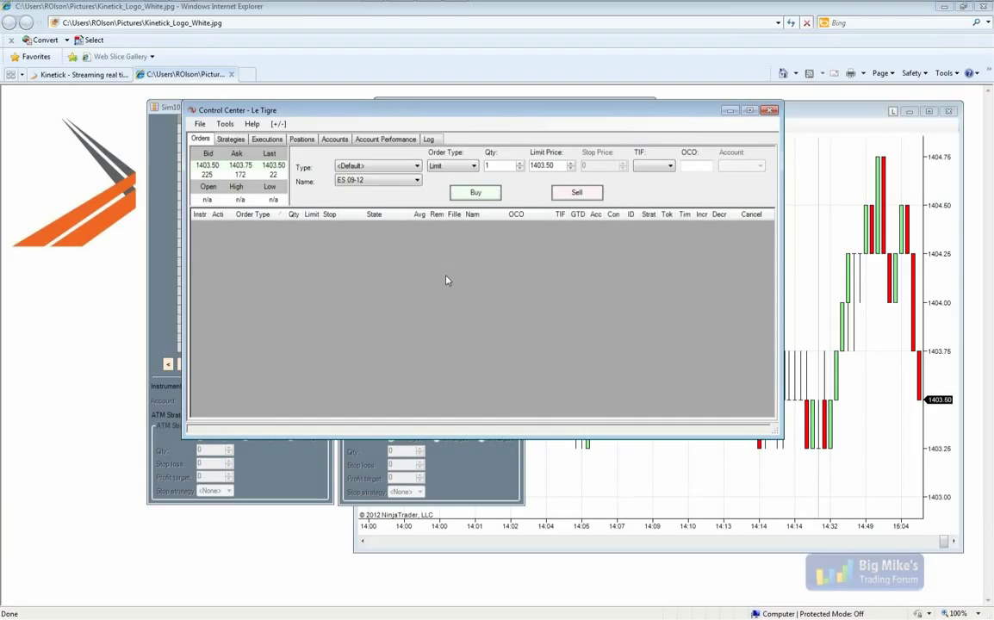
Step: Connect to Zen-Fire and bring the ES 09-12 100 Tick chart to the front
click(200, 126)
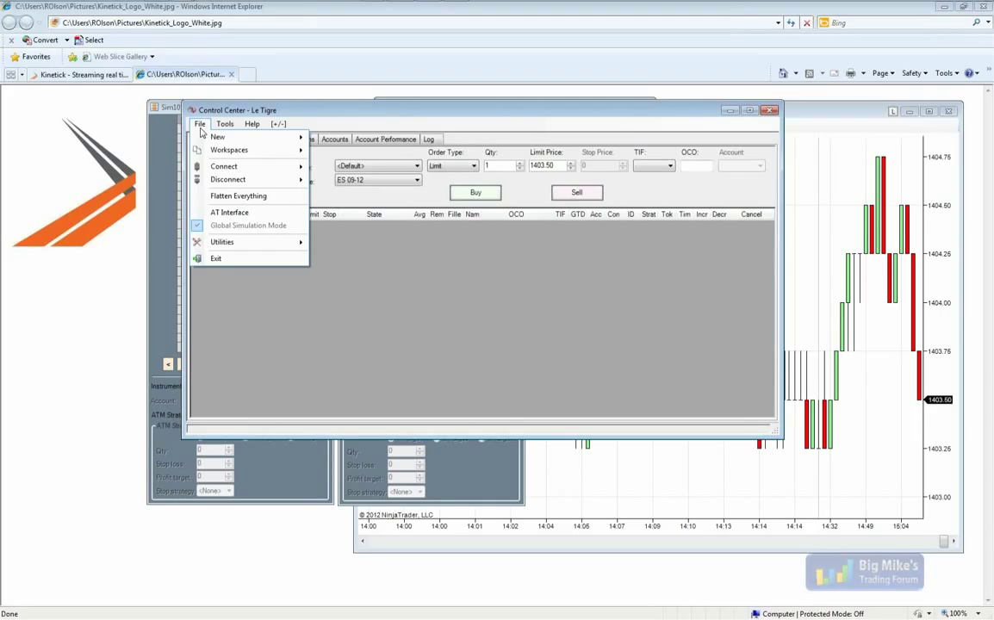
mouse_move(208, 168)
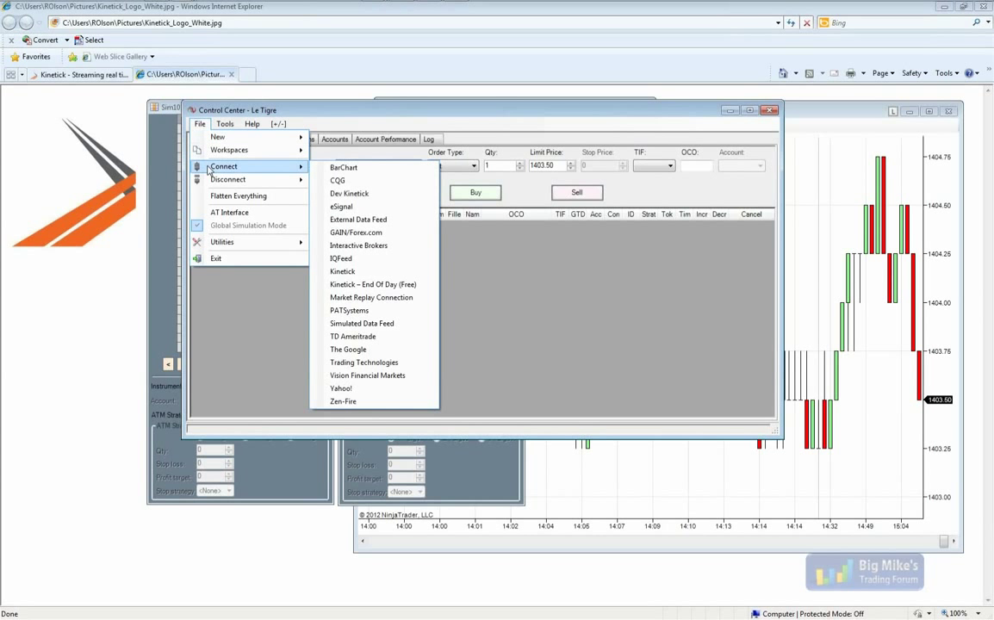
click(343, 403)
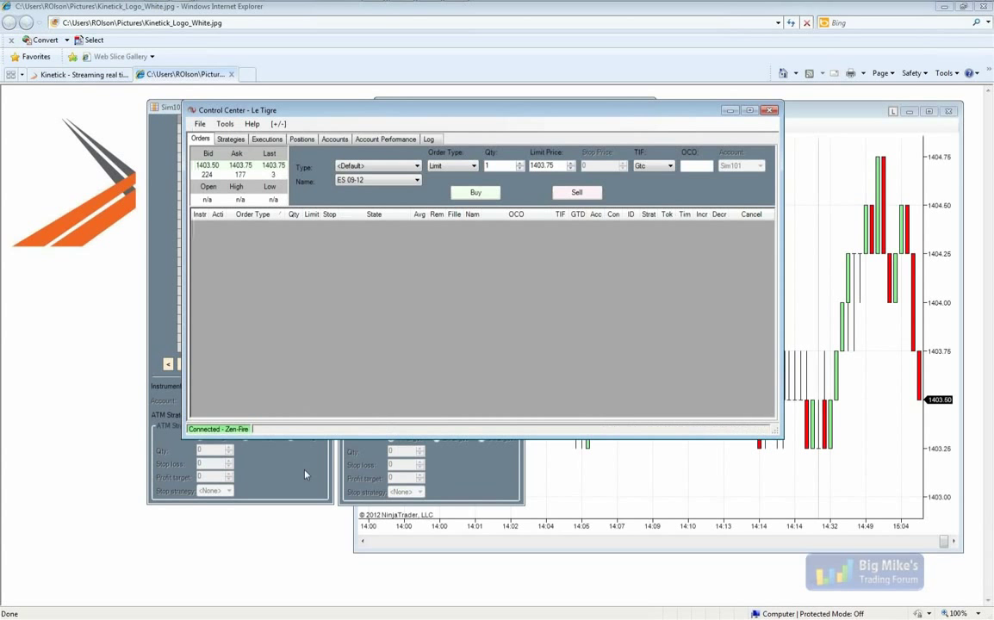
click(845, 154)
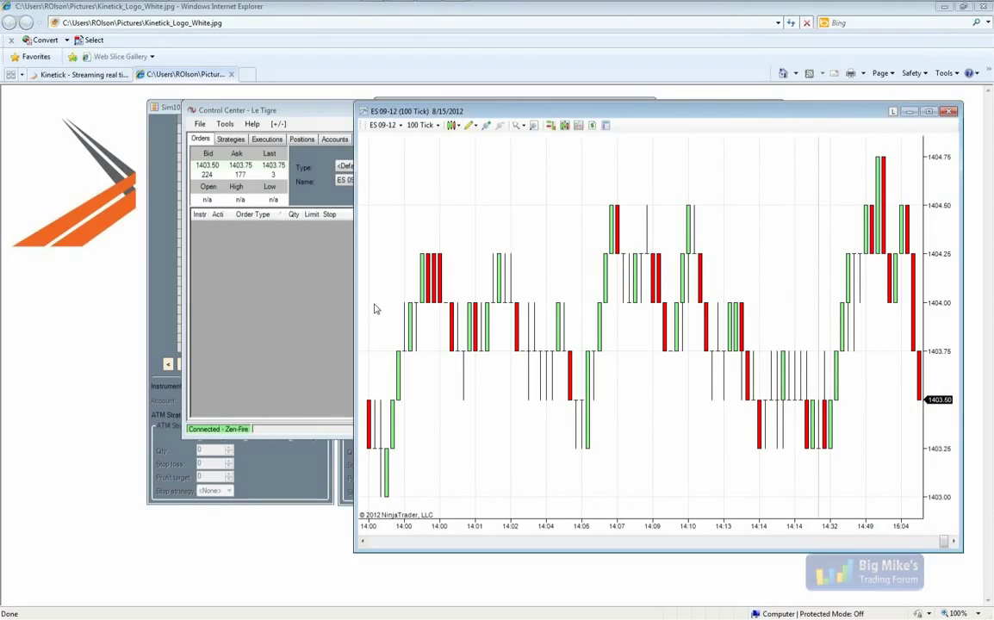
Step: Connect to Kinetick in addition to Zen-Fire and bring the ES 09-12 100 Tick chart back to the front
click(248, 113)
click(200, 124)
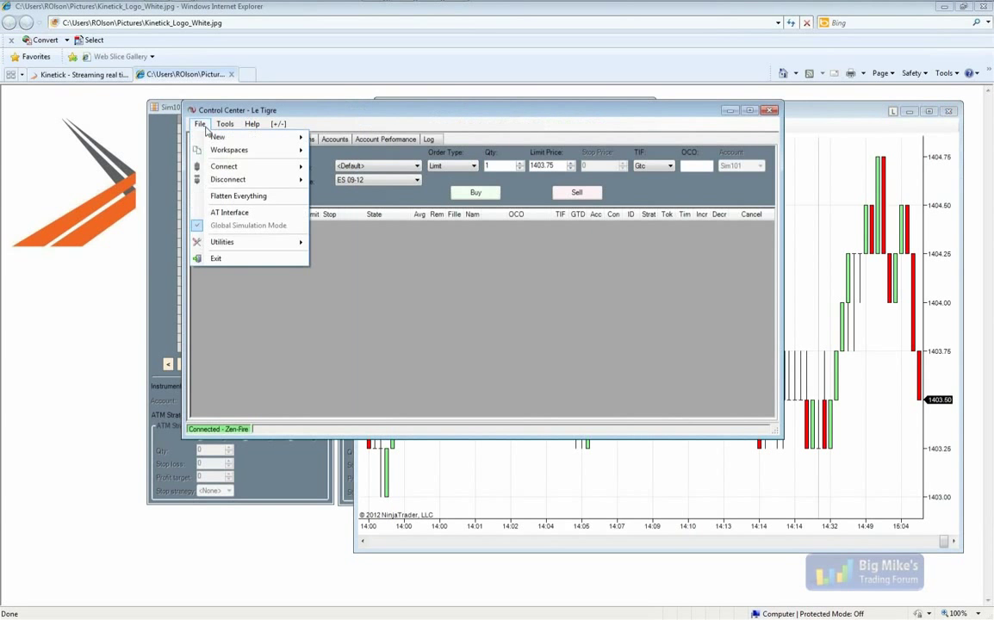
mouse_move(217, 169)
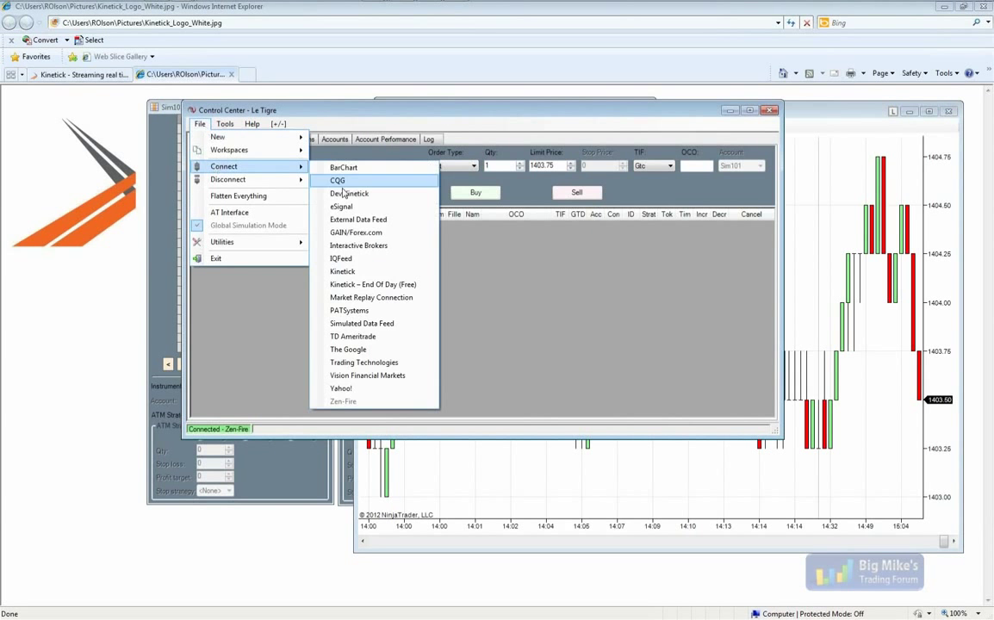
click(354, 273)
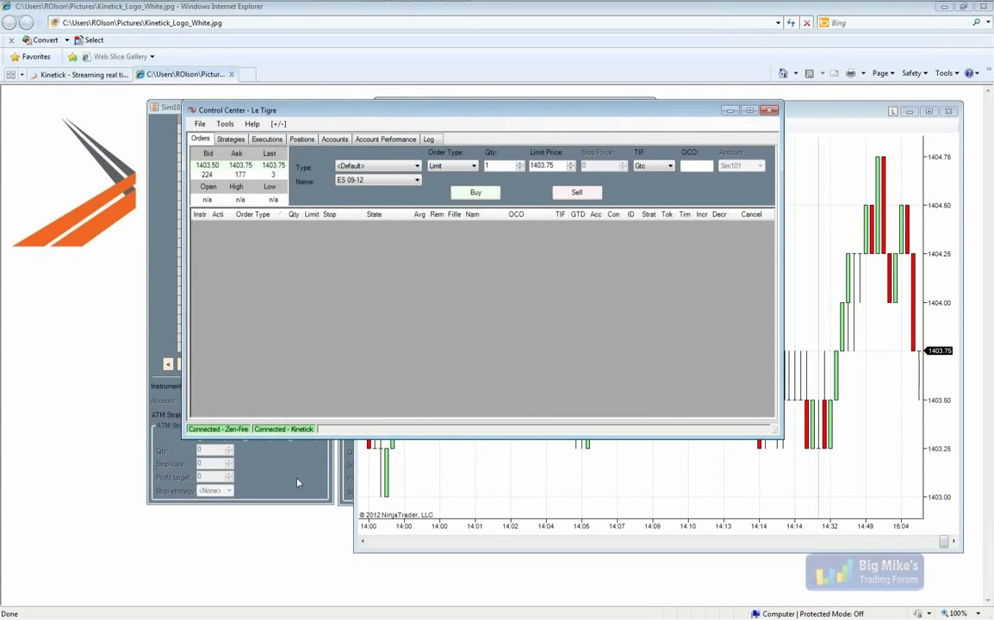
click(848, 114)
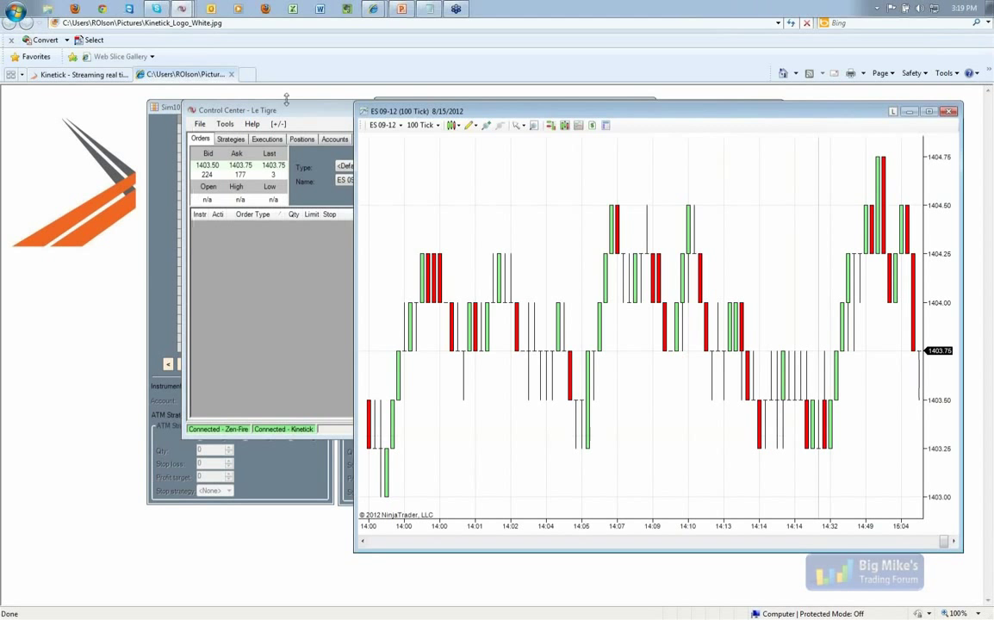
Step: Check the connections in the Control Center and load AAPL in the 100 Tick chart
click(260, 110)
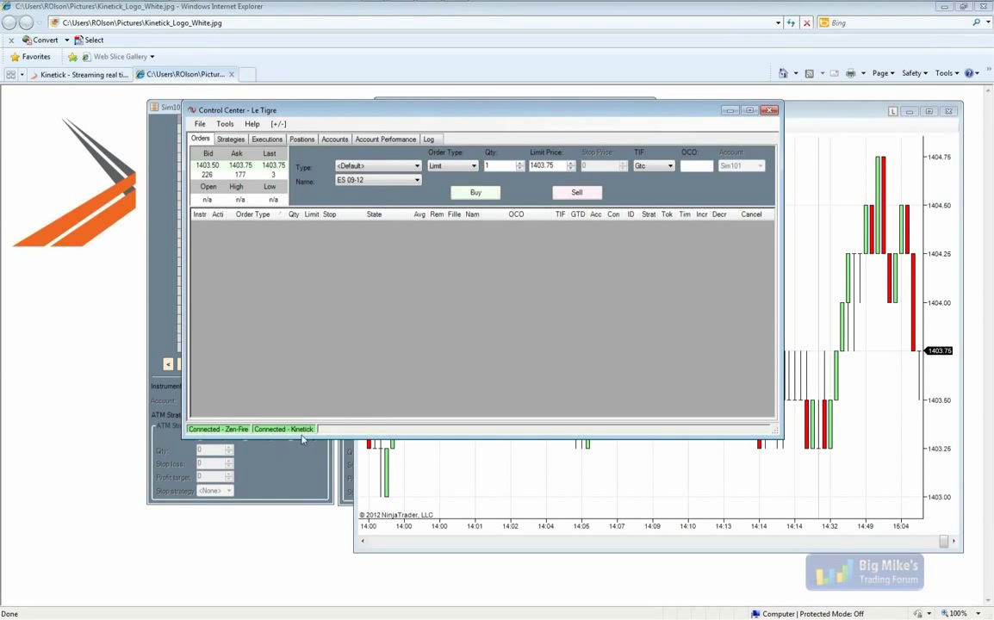
click(814, 245)
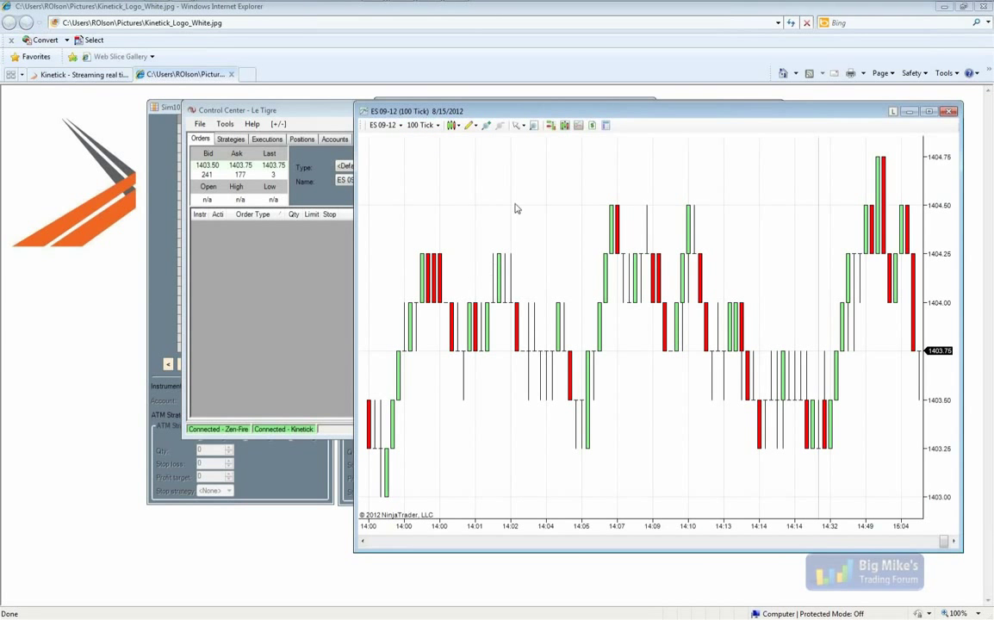
text(1000)
key(Return)
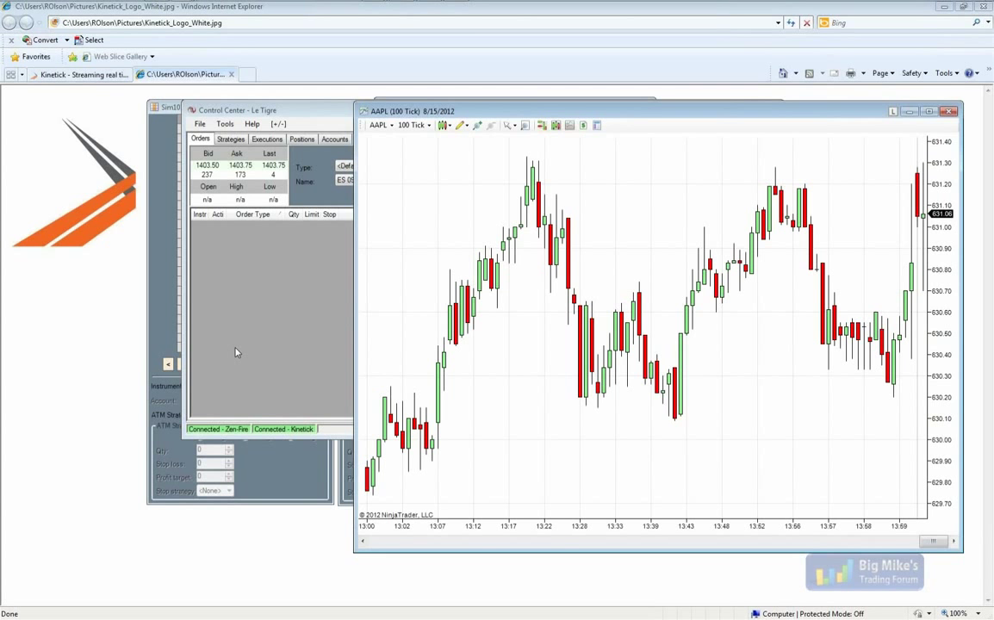
Step: Bring the Control Center to the front and disconnect from Zen-Fire, keeping the Kinetick connection
click(265, 330)
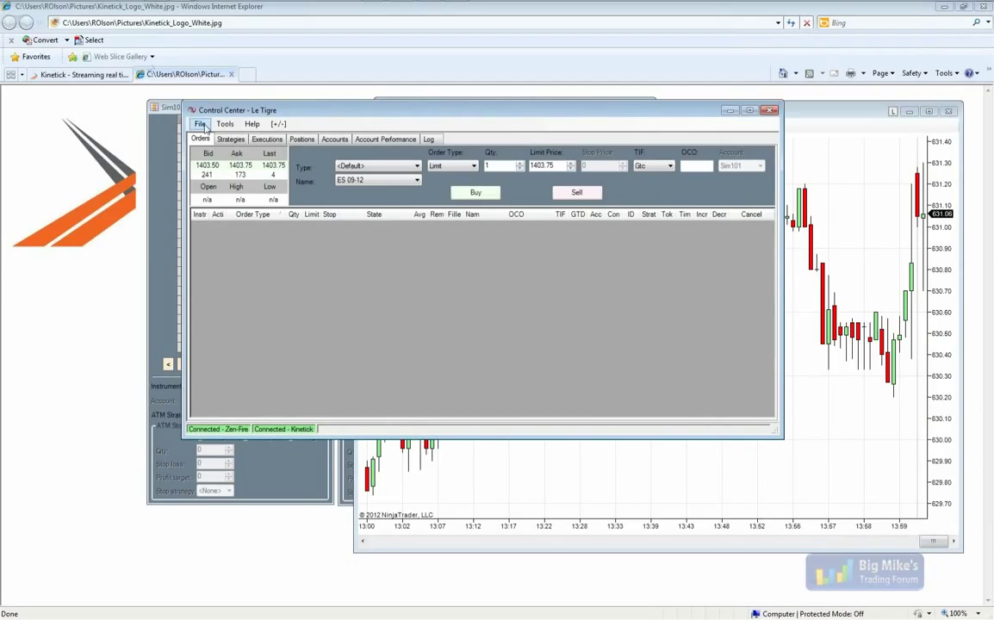
click(205, 126)
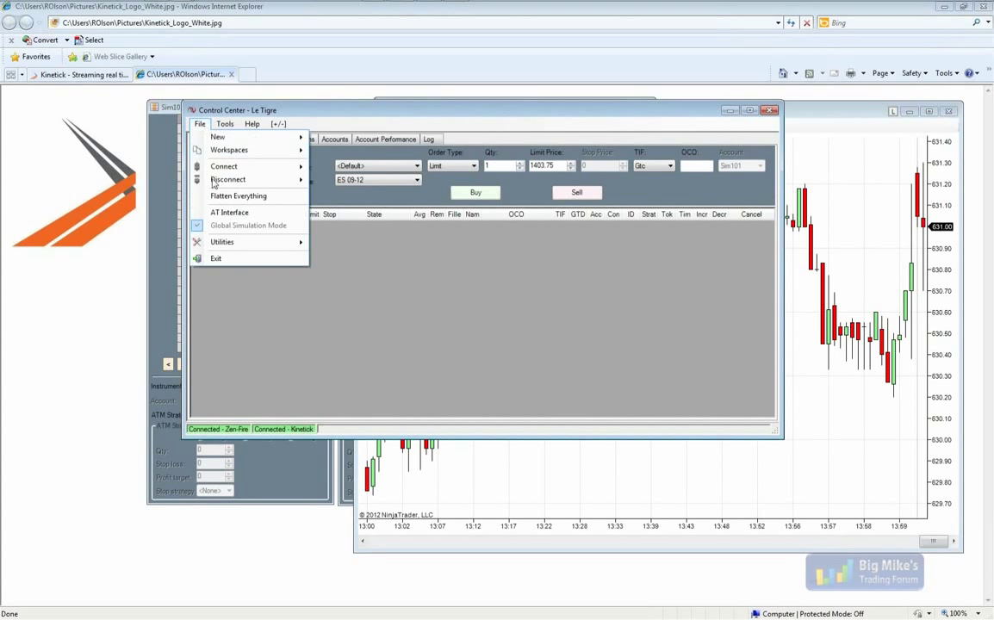
mouse_move(215, 180)
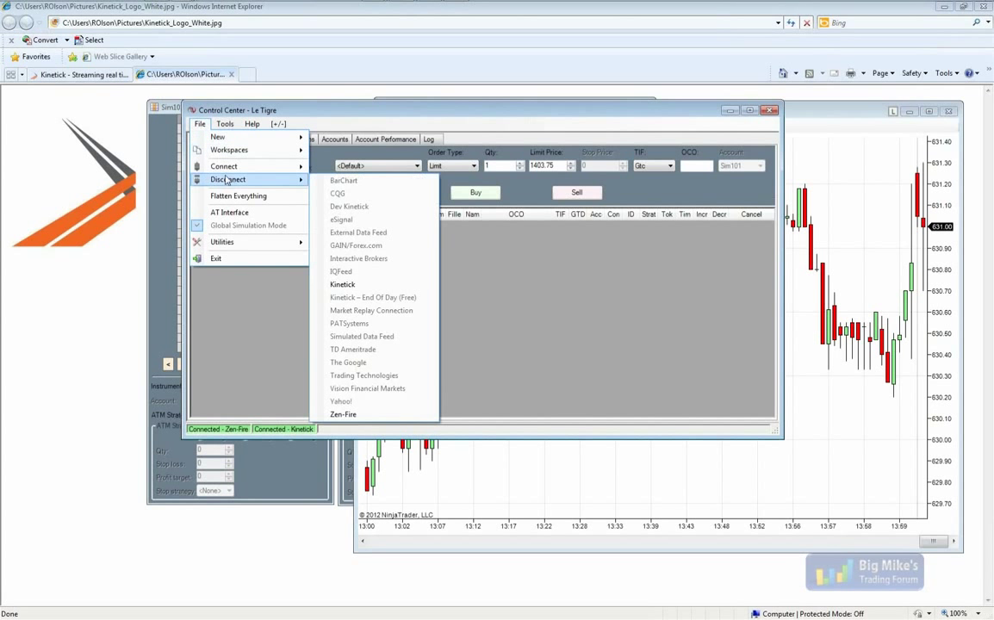
click(343, 414)
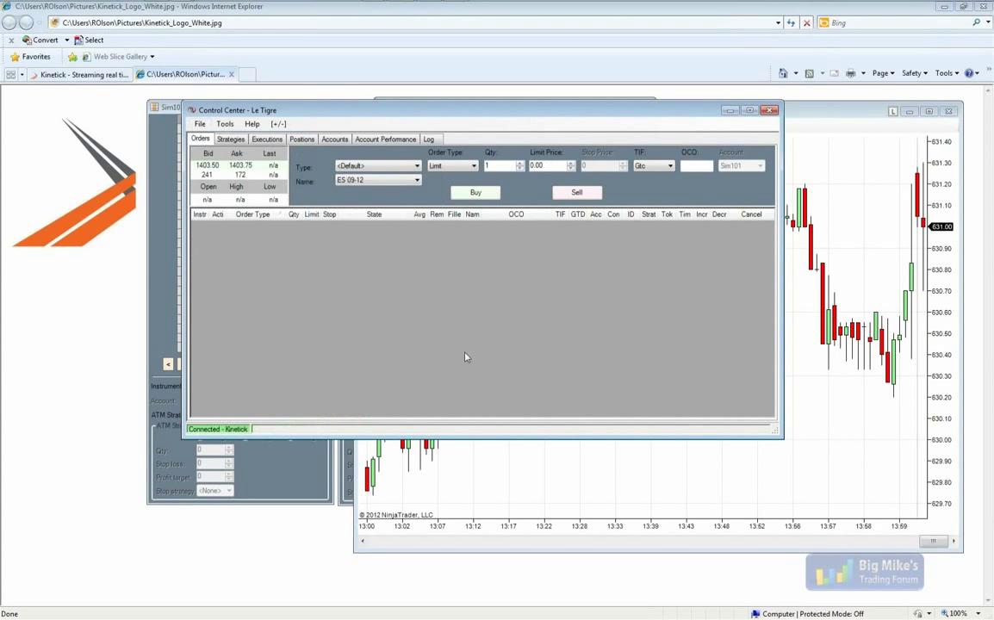
Step: Load ES 09-12 in the AAPL 100 Tick chart
click(405, 465)
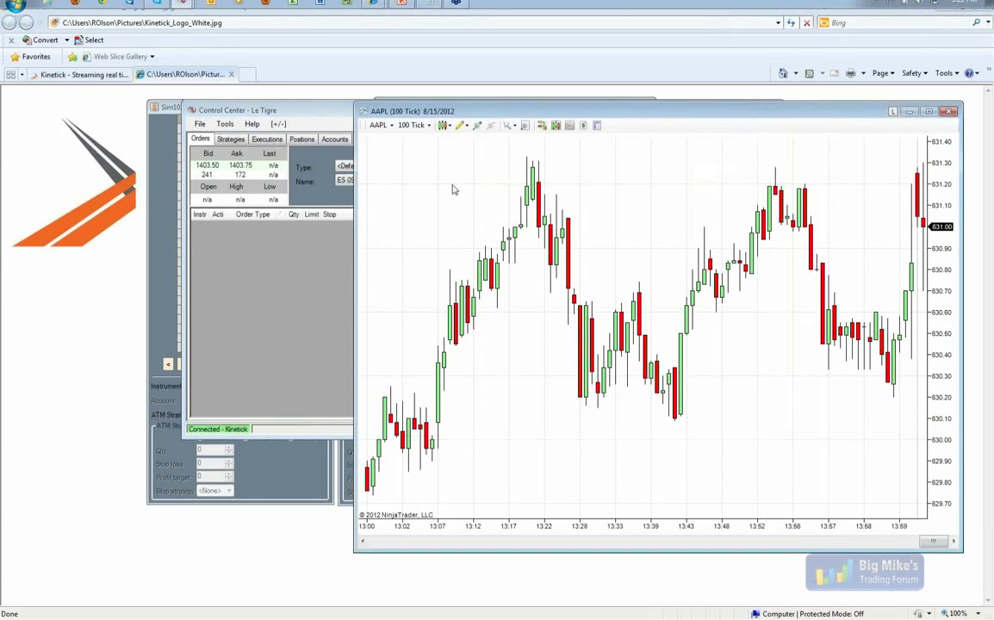
text(ES 09-12)
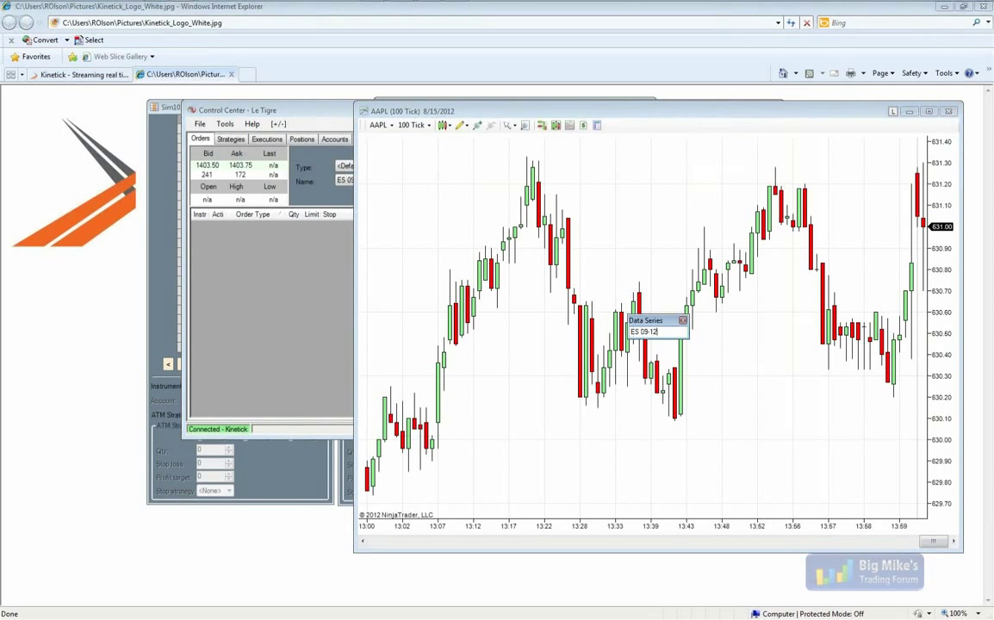
key(Return)
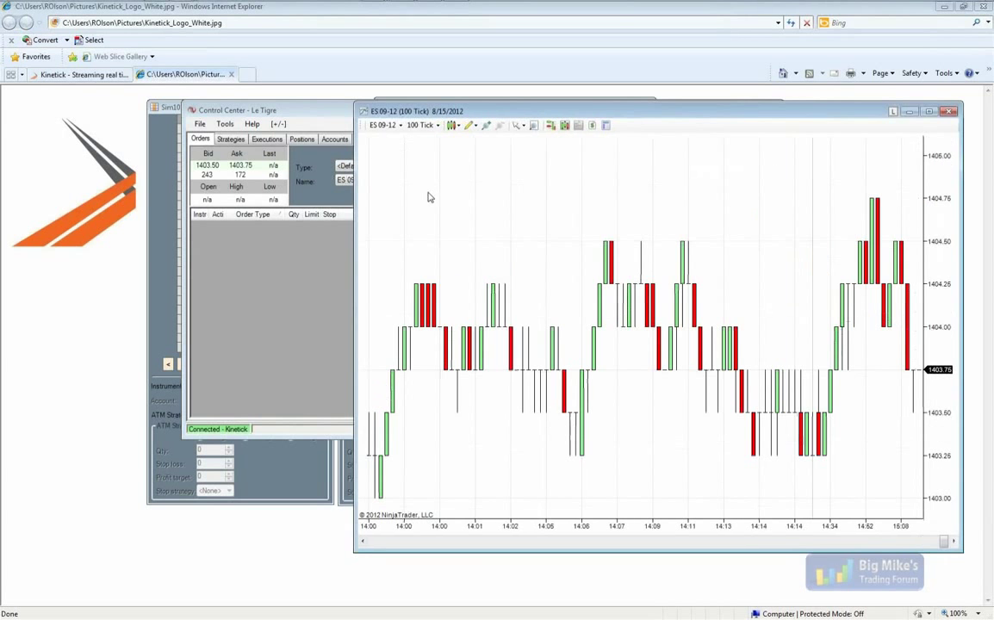
Step: Bring the GC 12-12 SuperDOM to the front and set its instrument to ES 09-12
click(159, 107)
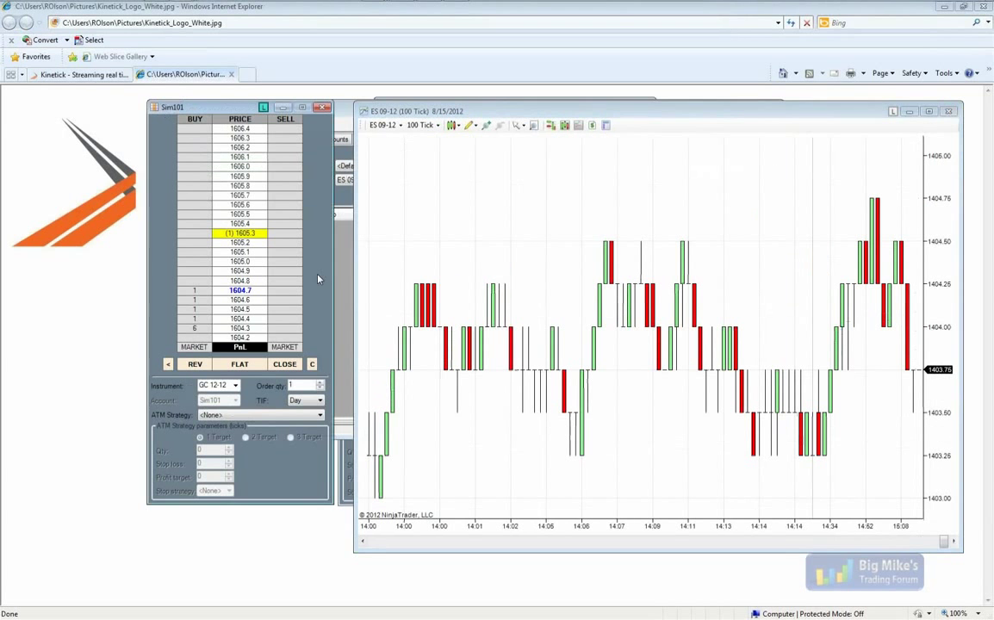
click(217, 386)
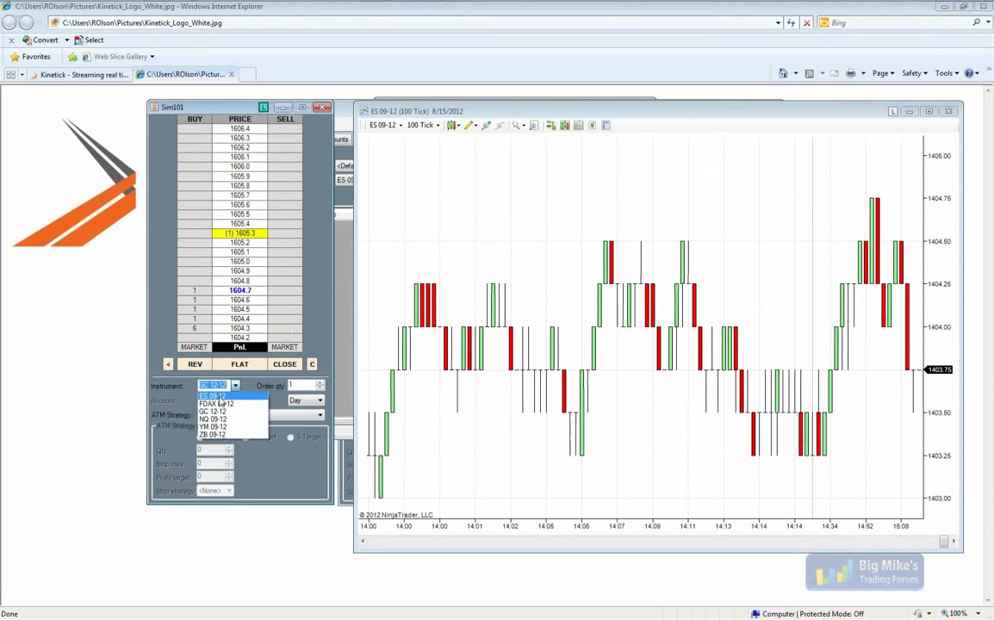
click(217, 396)
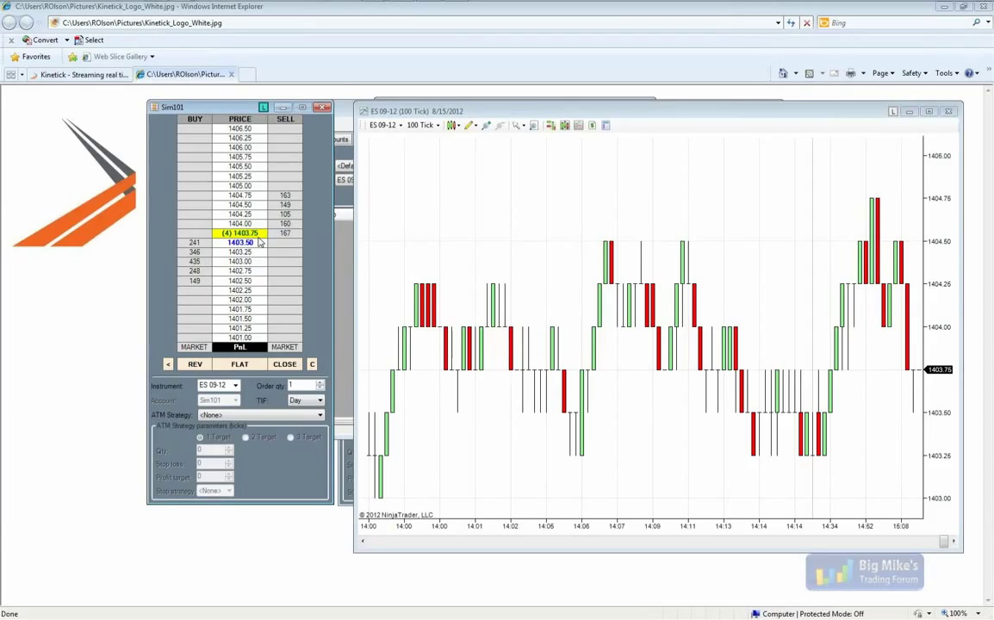
Step: Return to the Control Center and connect to Zen-Fire in addition to Kinetick
click(346, 116)
click(200, 125)
click(201, 124)
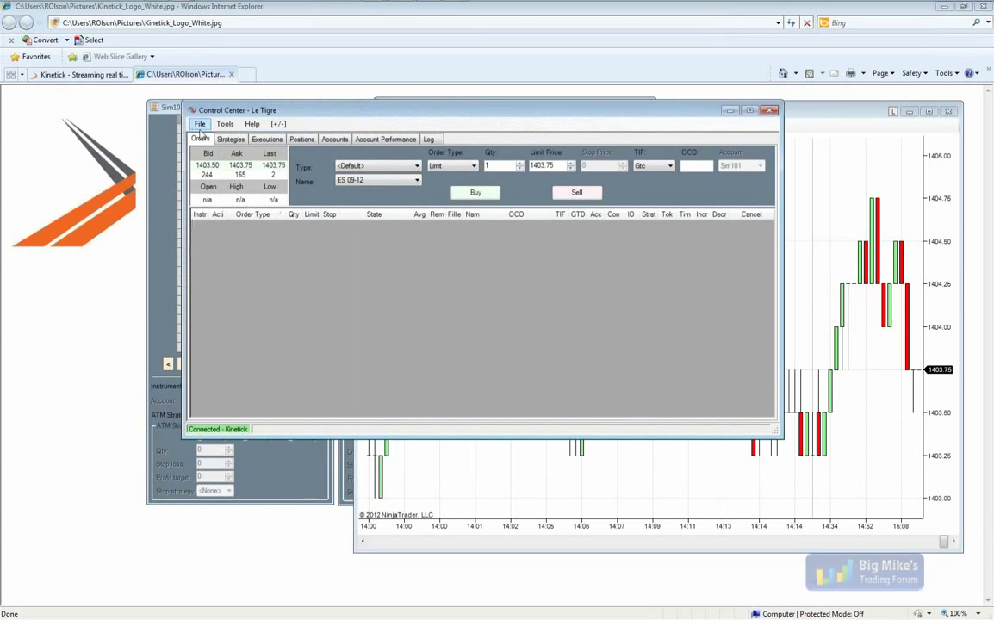
click(201, 125)
mouse_move(249, 166)
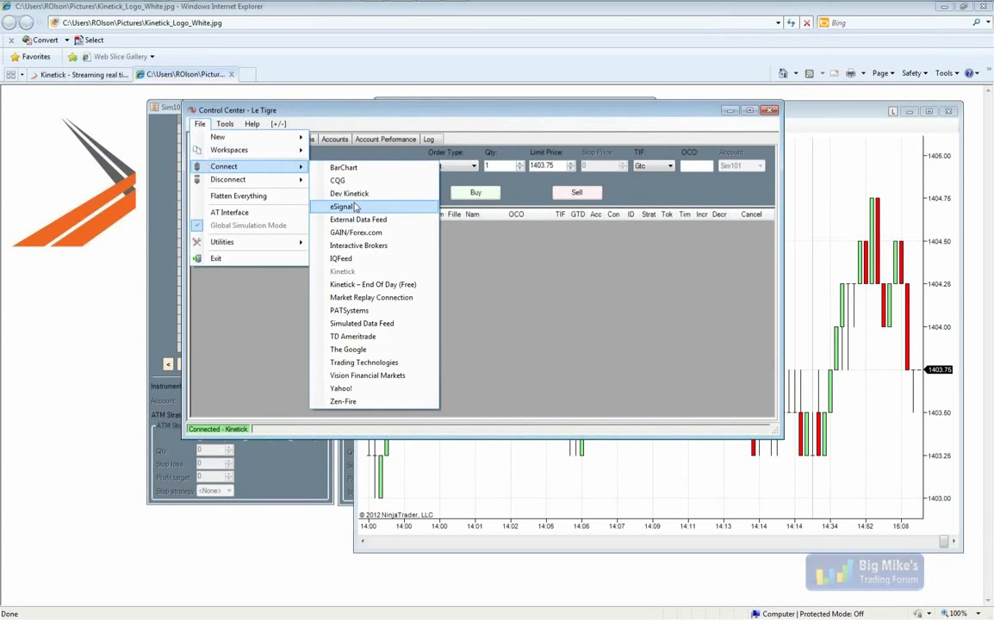
click(333, 403)
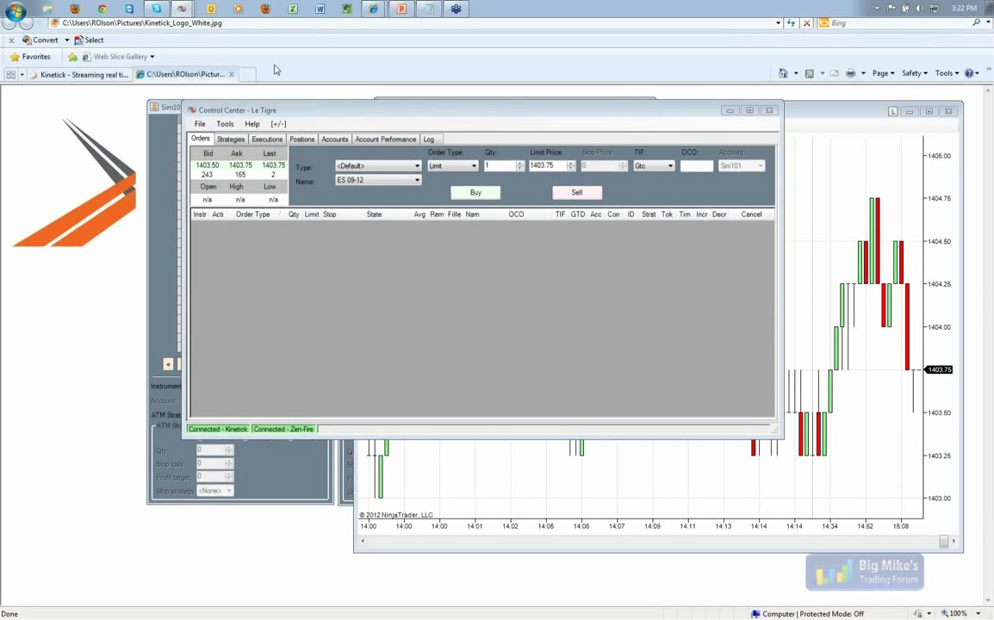
click(200, 124)
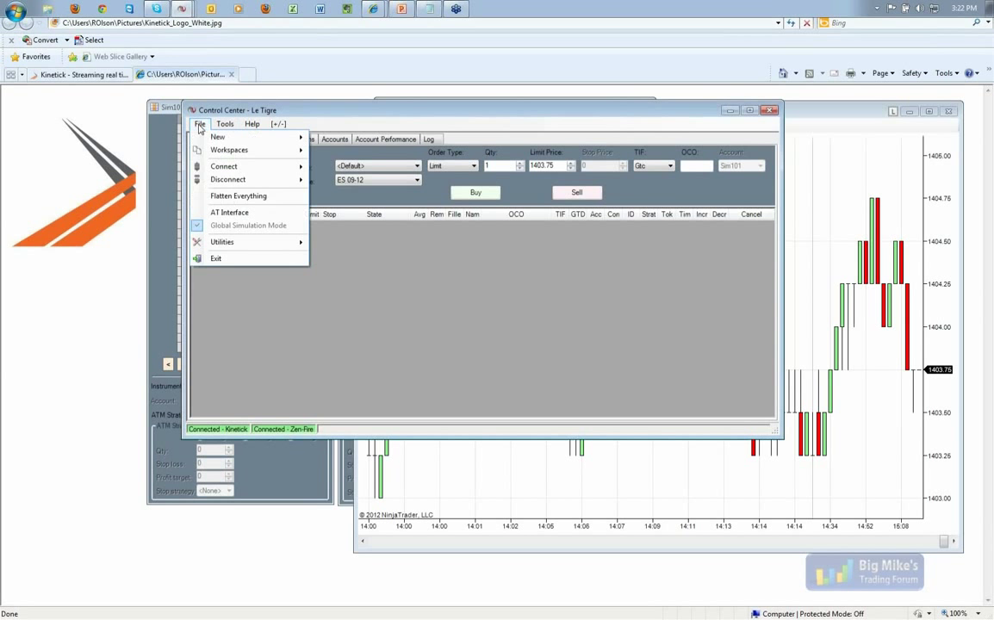
click(458, 148)
click(252, 124)
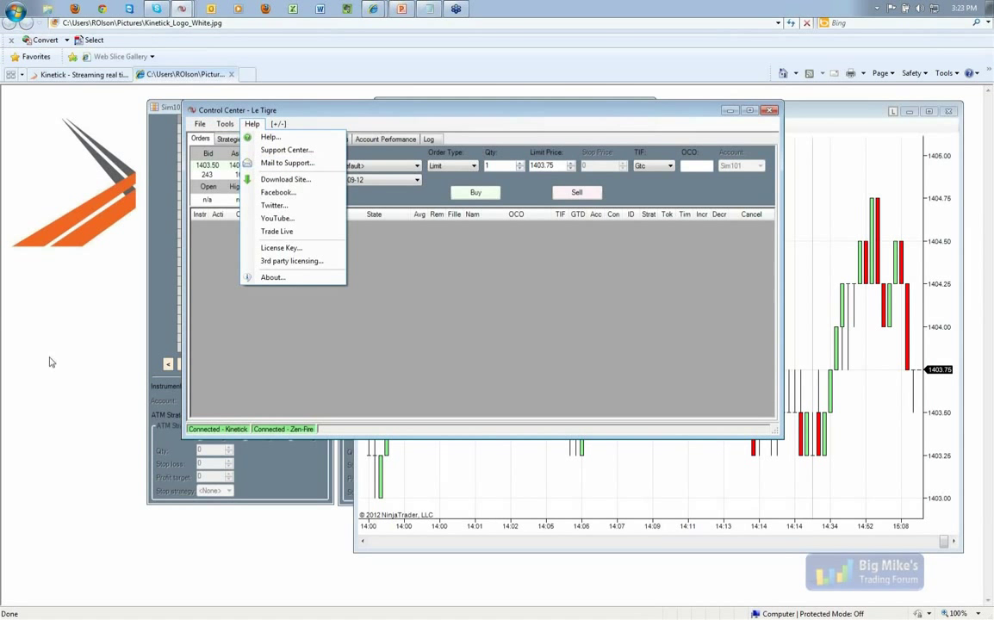
click(48, 325)
click(454, 197)
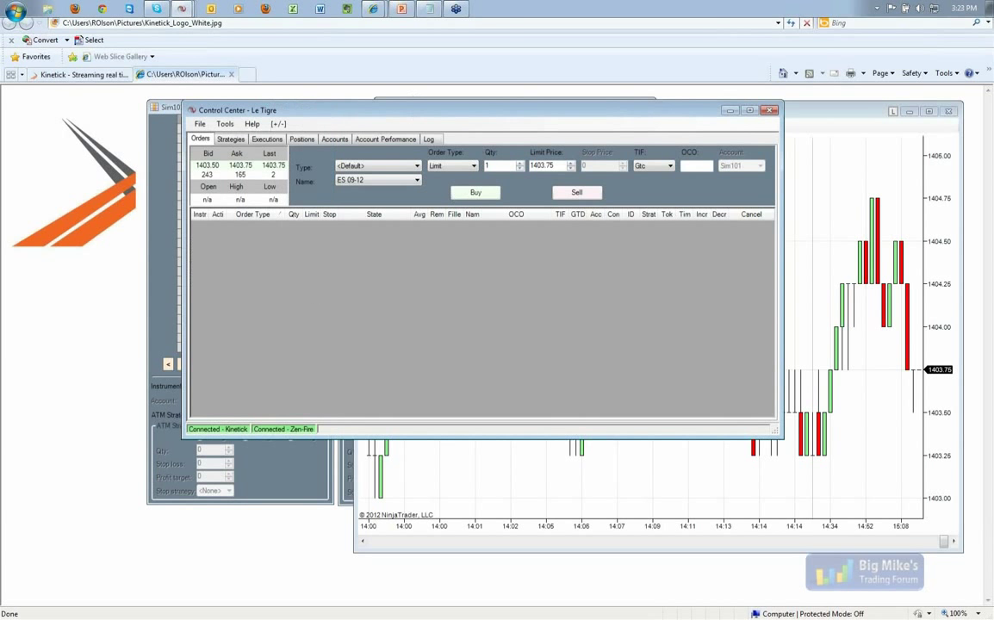
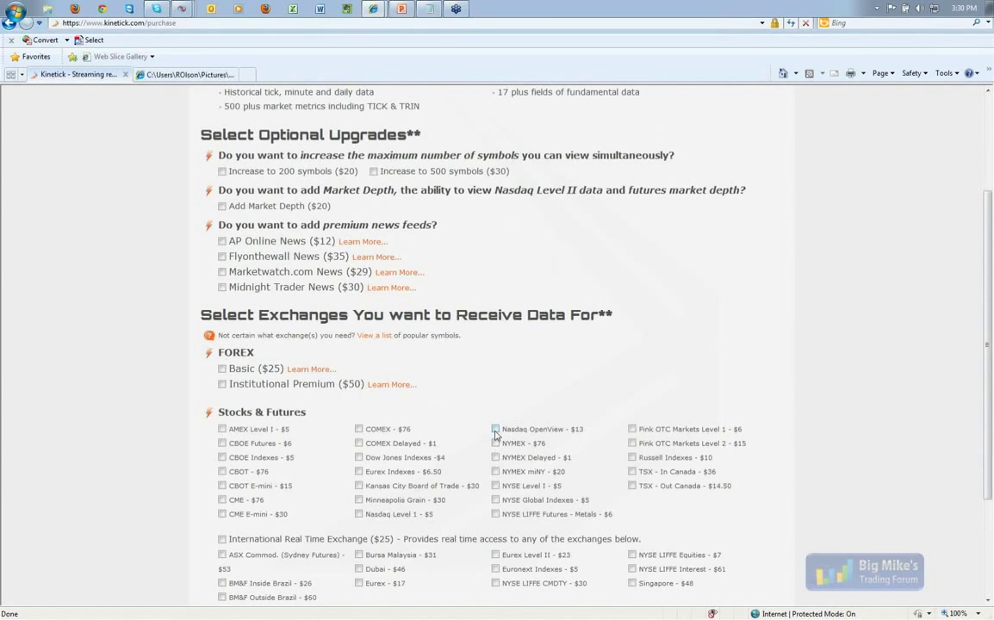
Step: Select the Nasdaq OpenView and Eurex exchanges on the Kinetick purchase page, accepting the upgrades each one requires
click(495, 429)
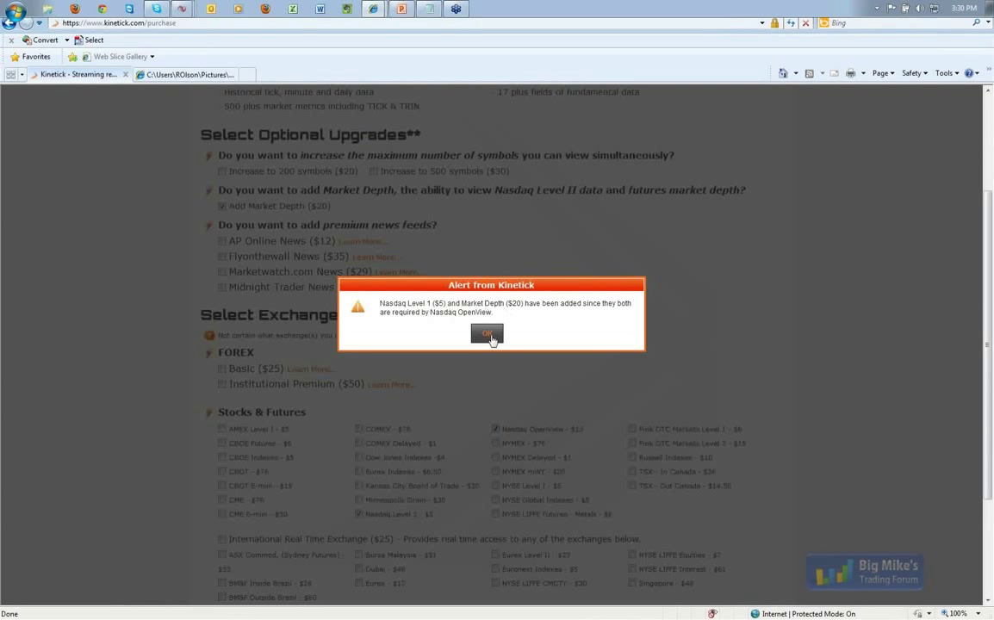
click(487, 335)
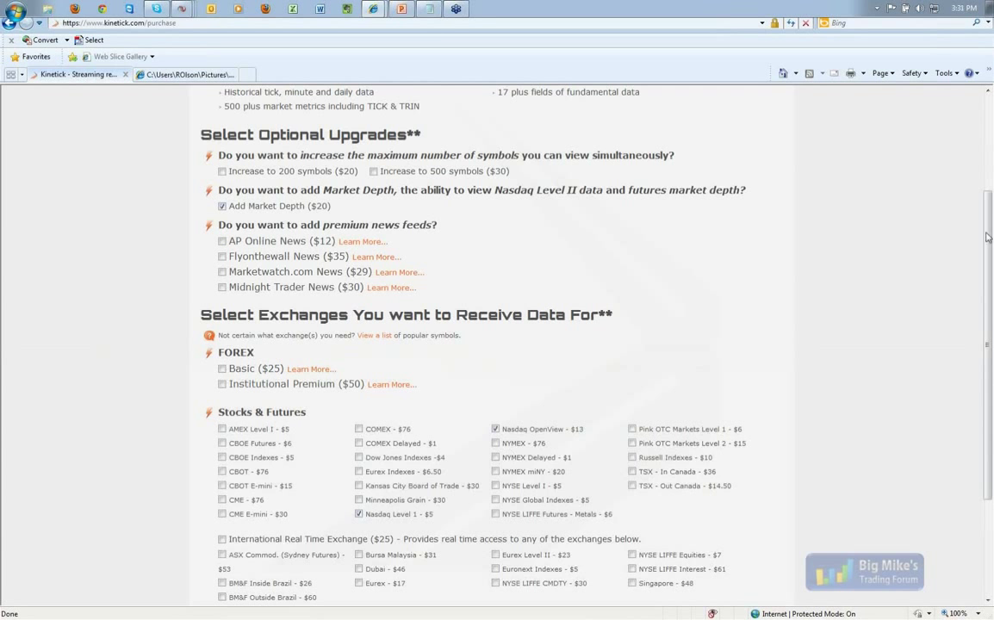
scroll(986, 234, down, 1)
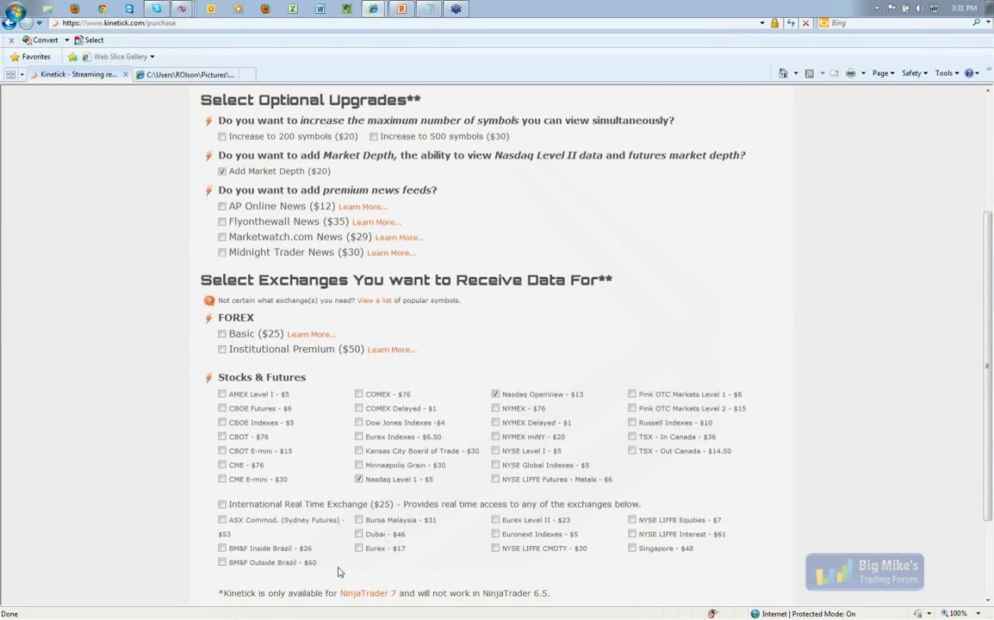
click(359, 549)
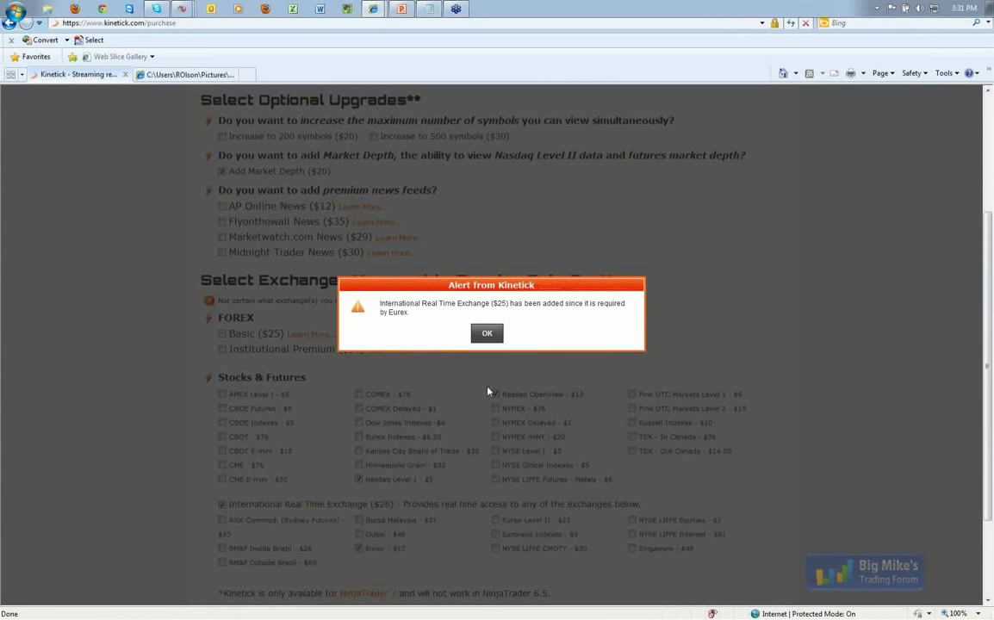
click(487, 335)
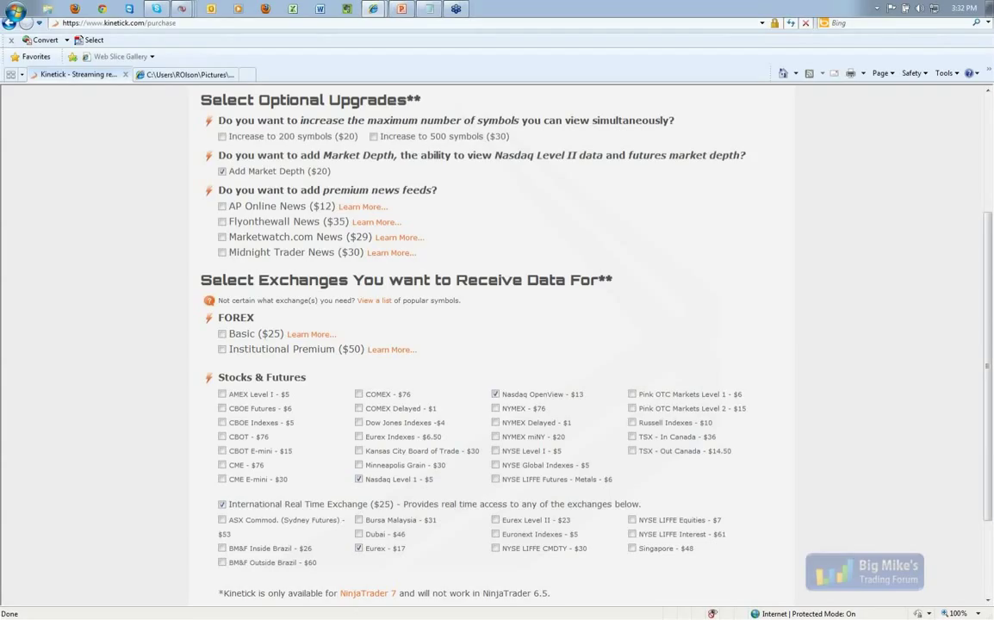
Step: Switch to the NinjaTrader Control Center and open the general connection options of the Kinetick Test account connection
mouse_move(179, 9)
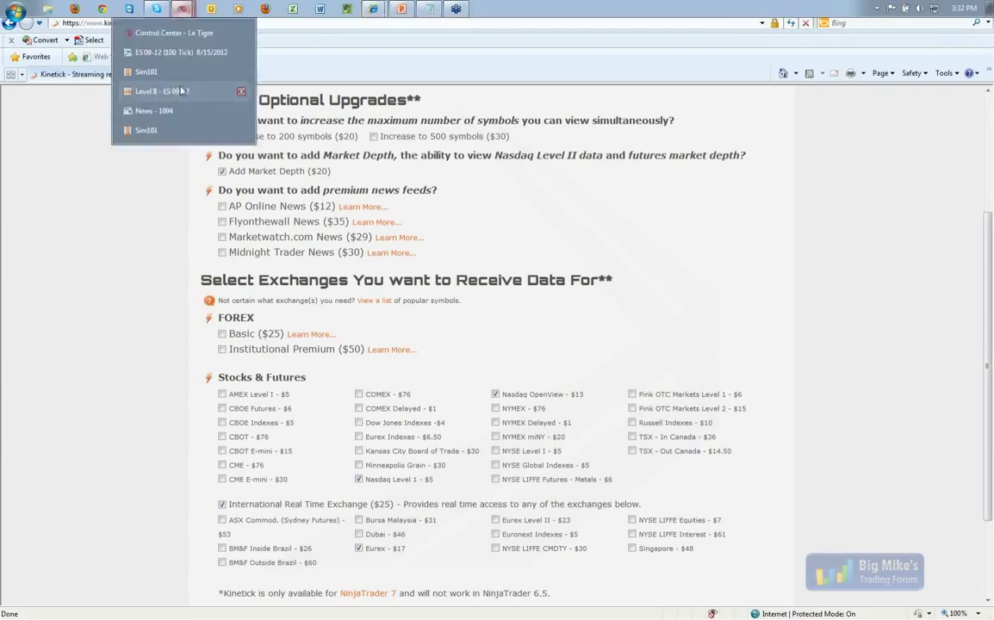
click(172, 33)
click(225, 124)
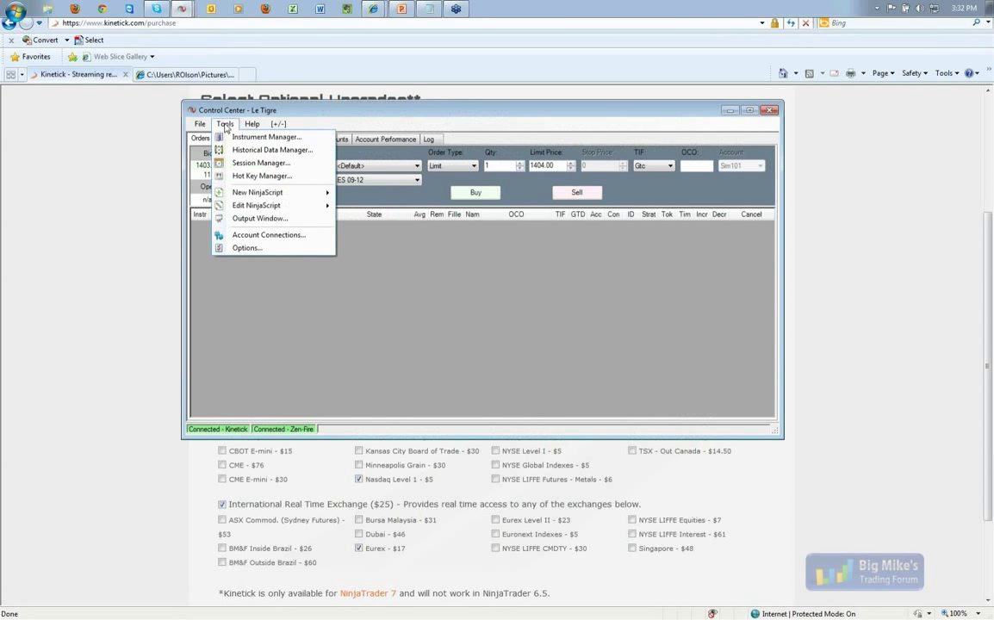
click(258, 234)
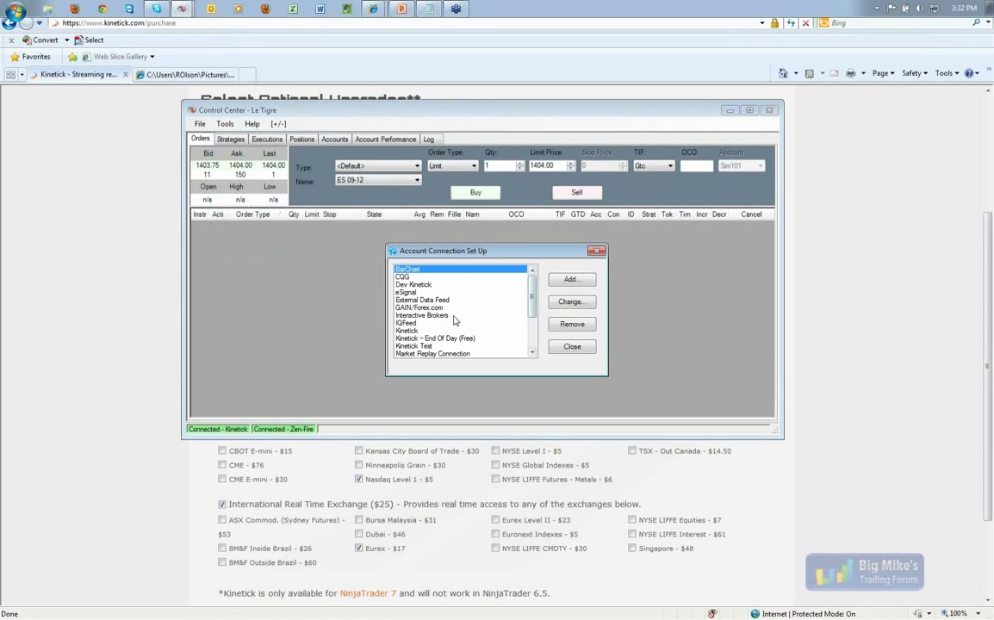
click(415, 345)
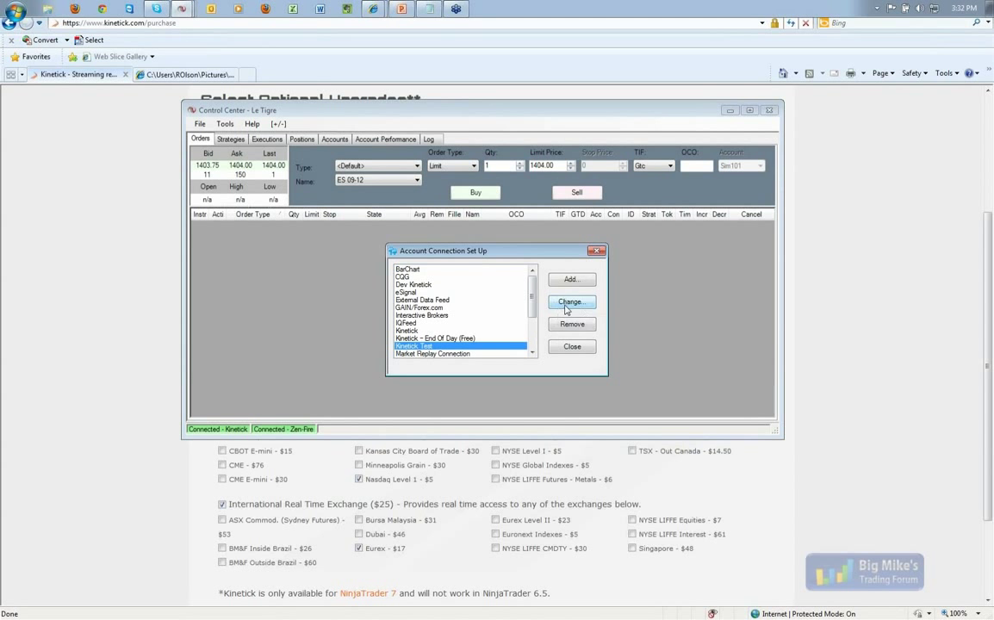
click(568, 302)
key(Return)
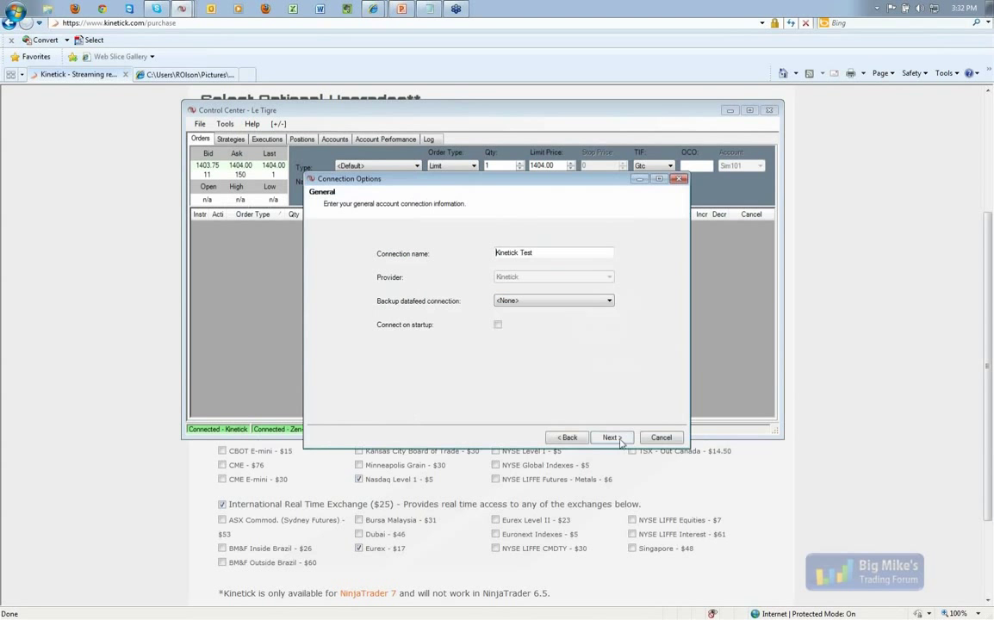
Step: Try the Connect on startup option for Kinetick Test, turn it back off and cancel the connection changes
click(500, 328)
click(498, 325)
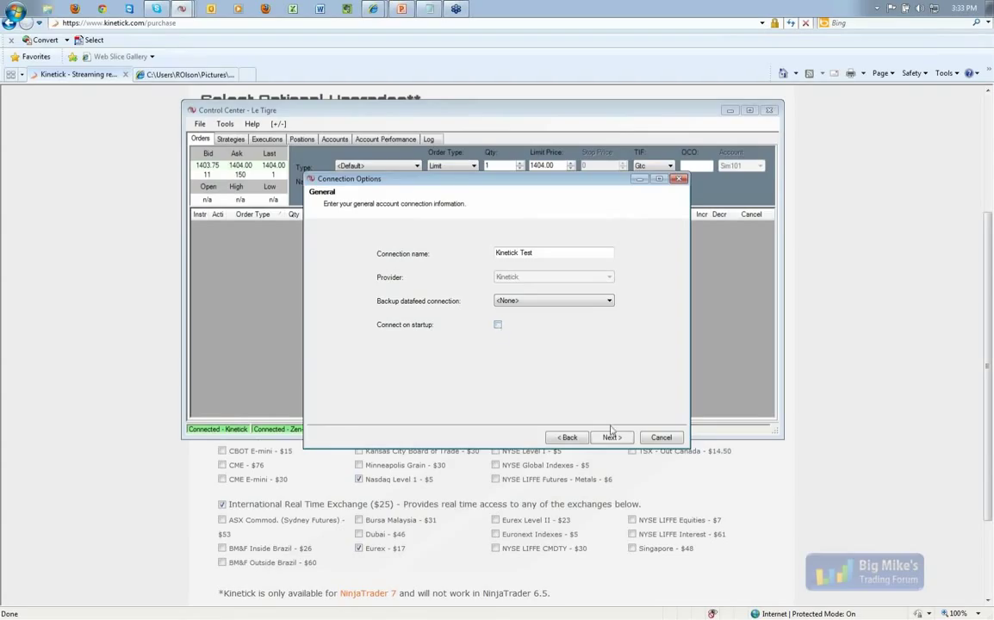
click(662, 438)
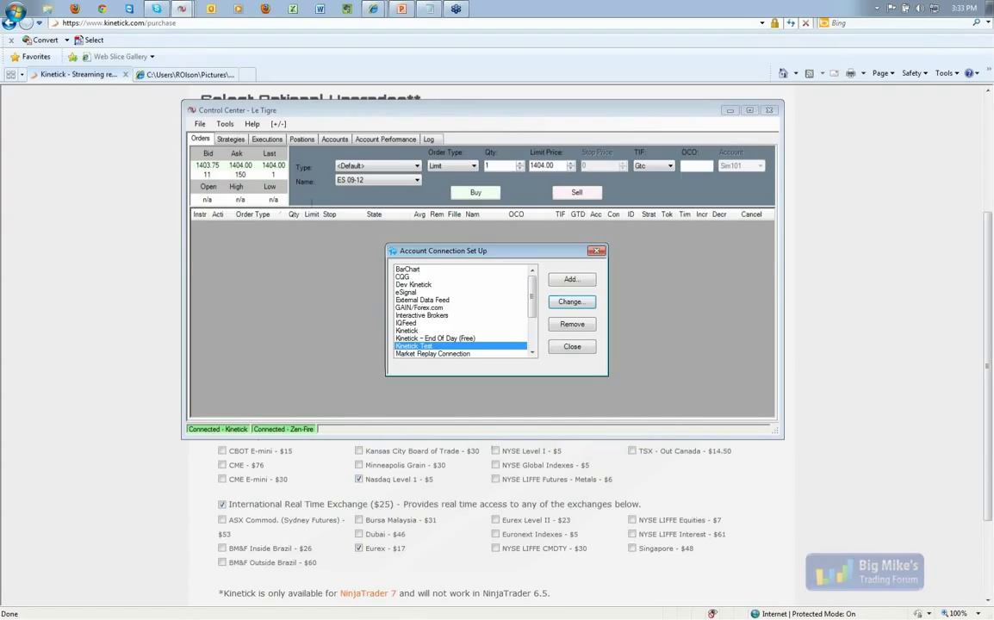